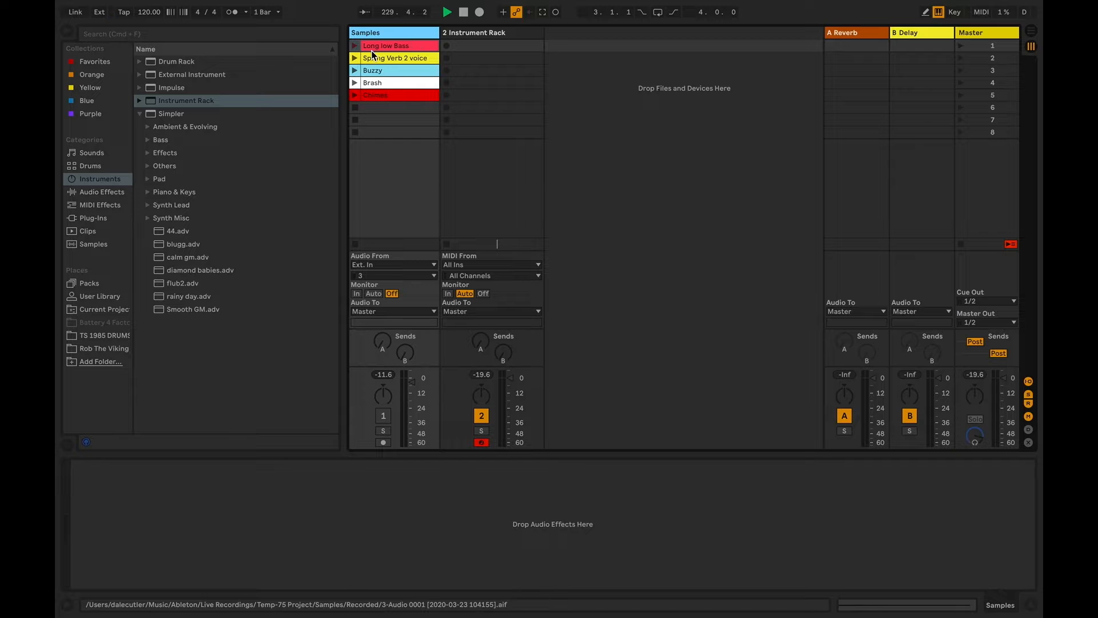
Delete the existing Instrument Rack track from the set
left_click(105, 182)
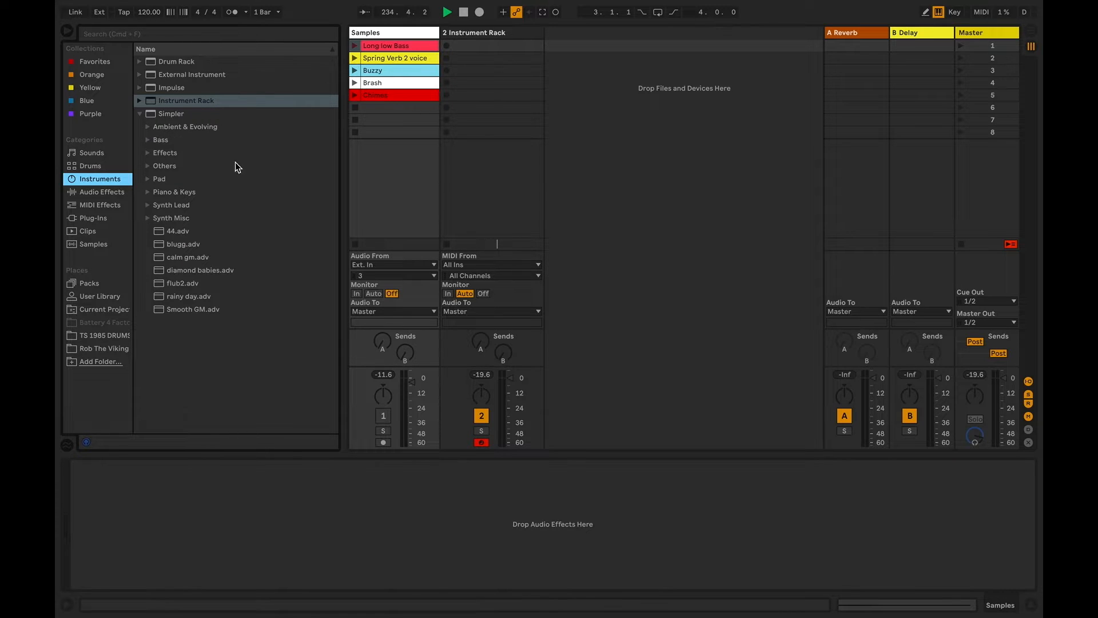
left_click_drag(191, 103, 498, 35)
key("Delete")
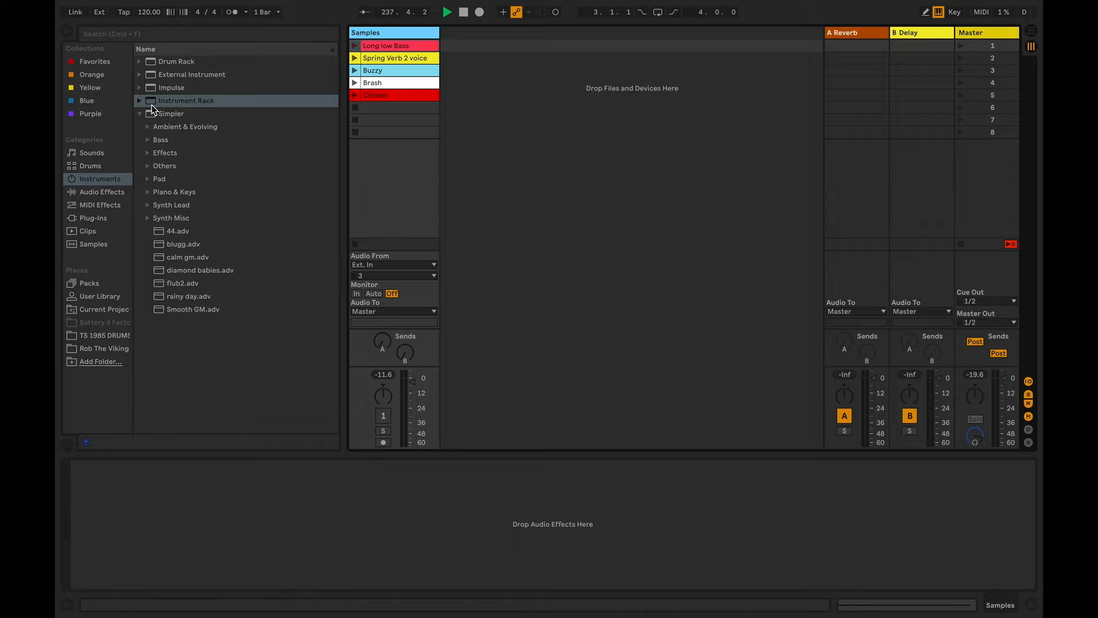
Create a new MIDI track holding an empty Instrument Rack, directly after the Samples track
left_click(106, 166)
left_click(109, 181)
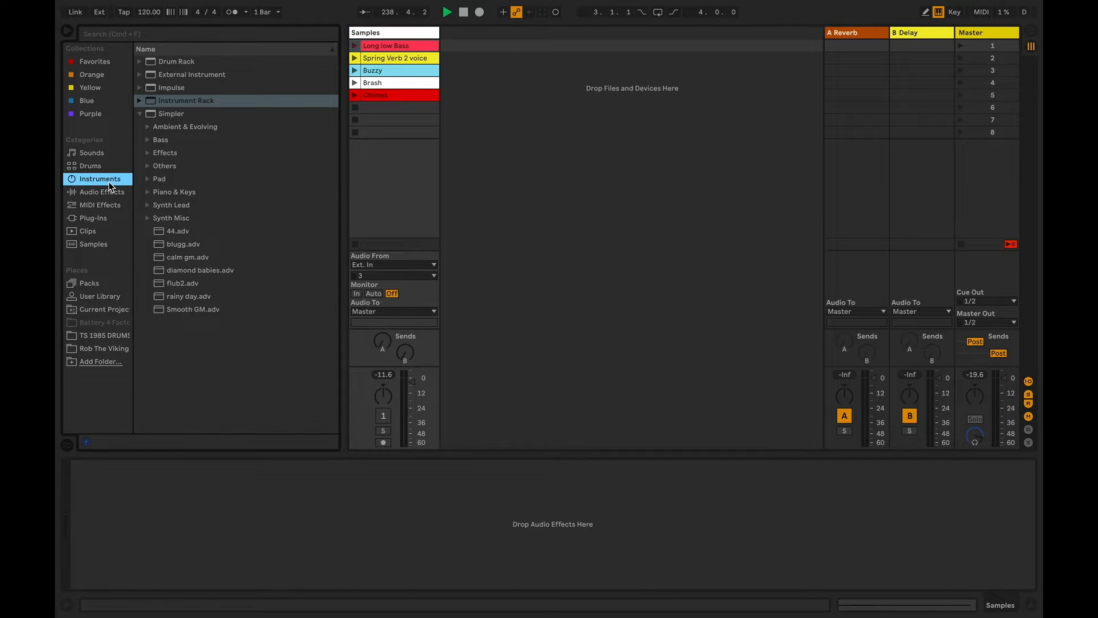
left_click_drag(177, 104, 462, 35)
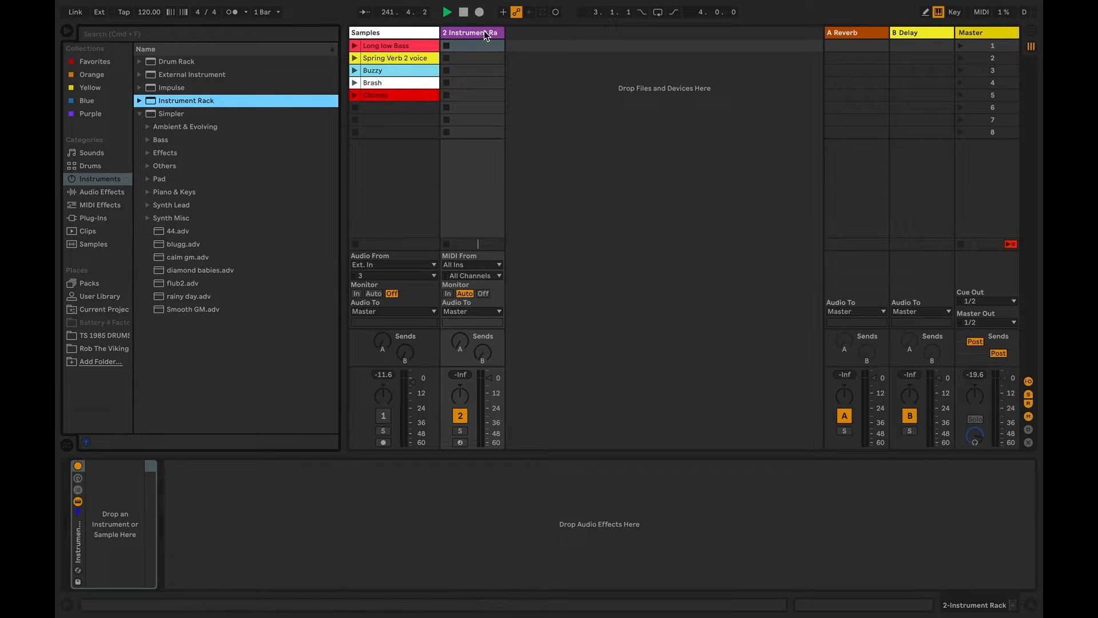
Activate the Samples track, launch its Long low Bass clip and adjust the track volume while listening
left_click(424, 34)
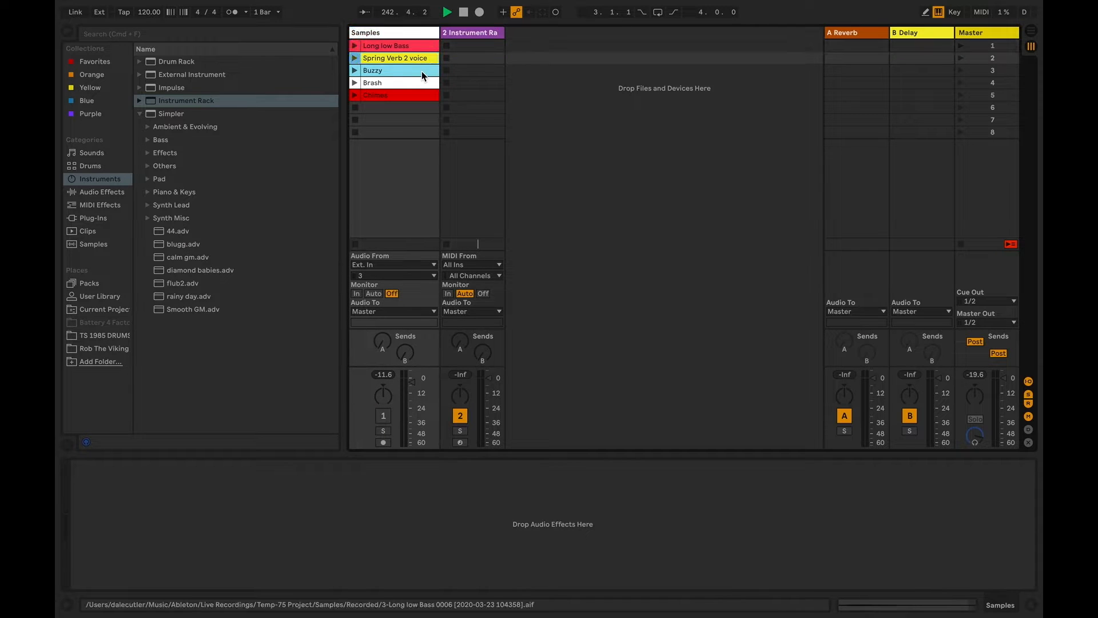
left_click(416, 35)
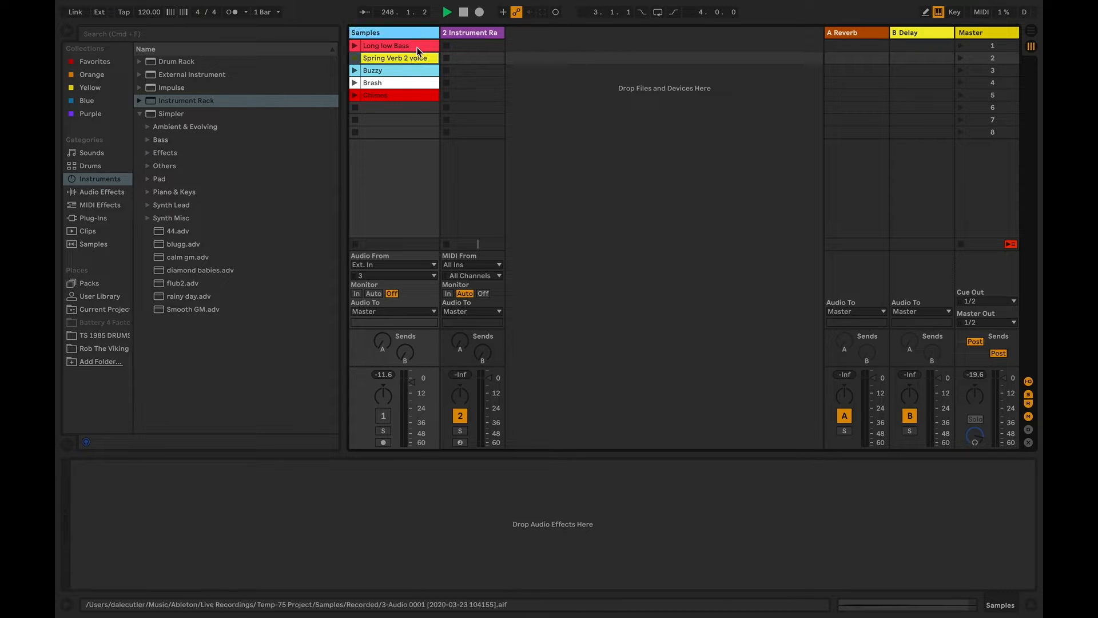
left_click(419, 97)
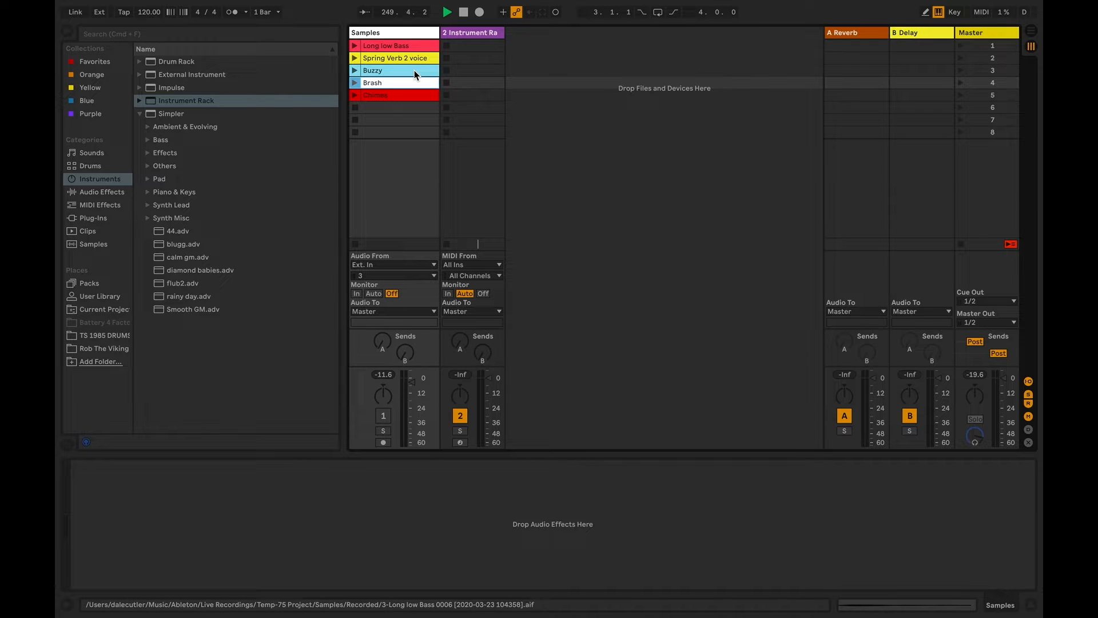
left_click(403, 47)
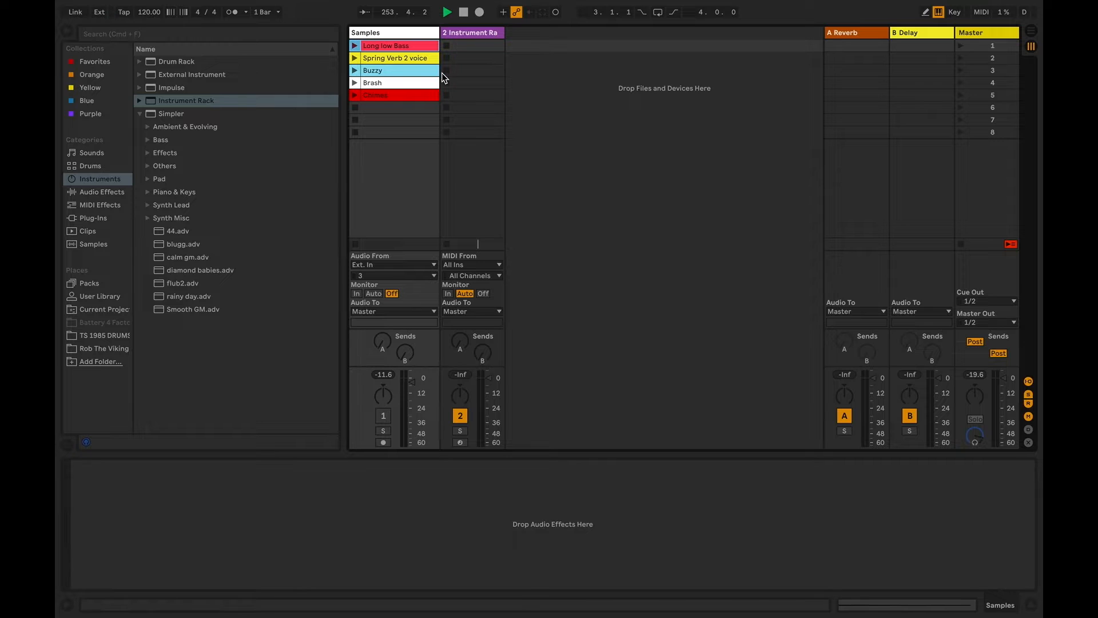
left_click(355, 48)
left_click(384, 416)
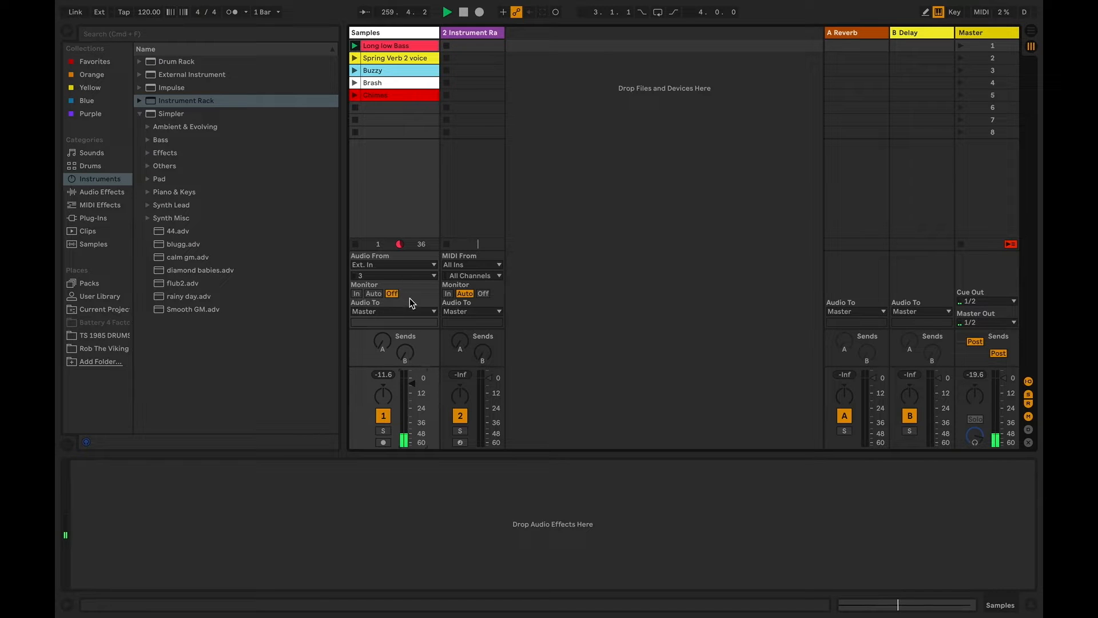
left_click_drag(412, 389, 412, 380)
Audition the Spring Verb 2 voice and Buzzy clips, lowering the Samples track volume for each to suit its loudness
left_click(358, 62)
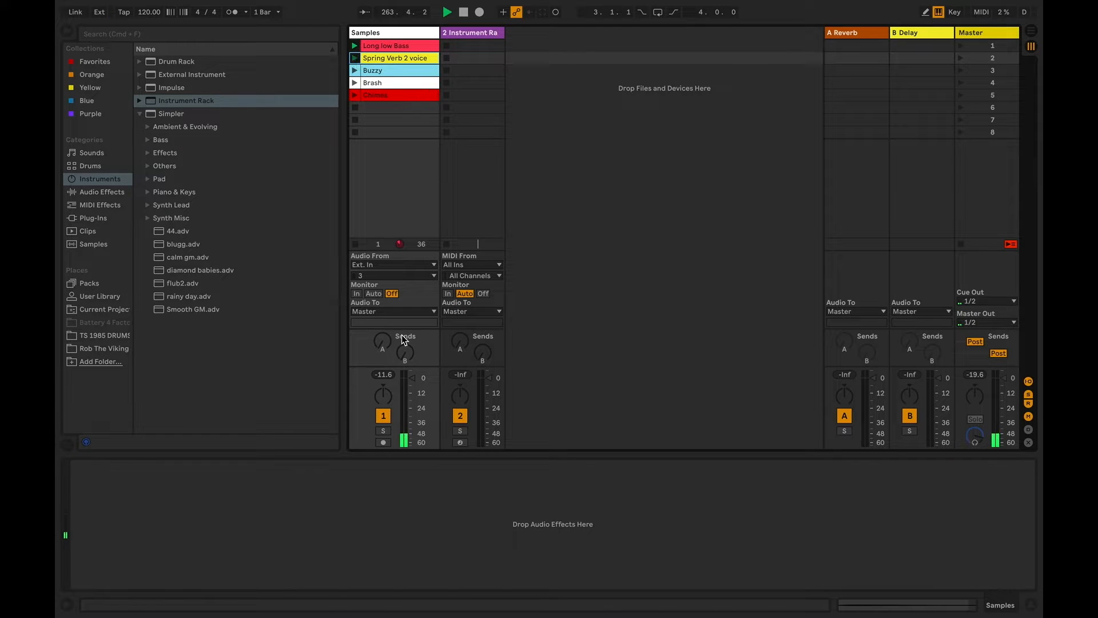
left_click_drag(414, 385, 416, 399)
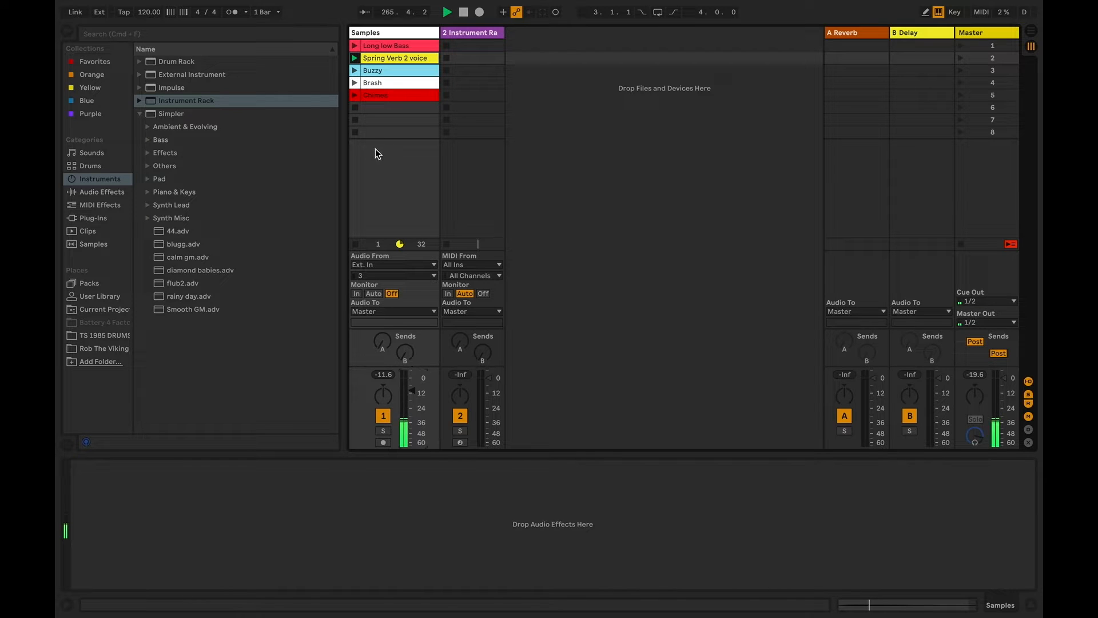
left_click(355, 71)
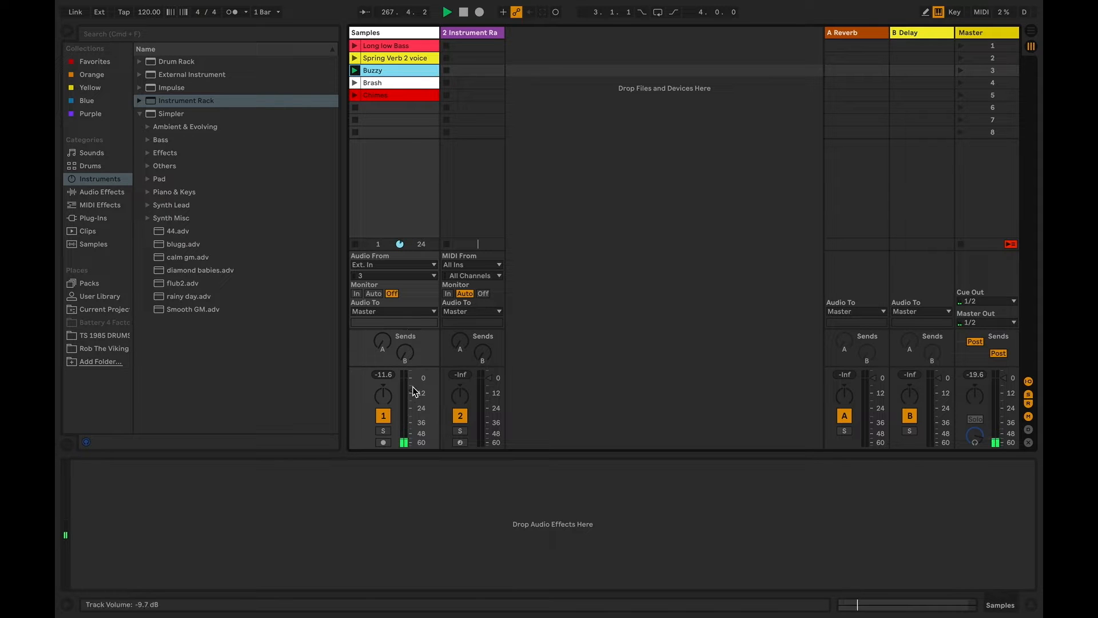
mouse_move(413, 390)
left_mouse_down()
mouse_move(413, 377)
mouse_move(420, 408)
left_mouse_up()
Audition the Brash clip and the red fifth clip while adjusting the Samples track volume, and stop the track's playback
left_click(355, 83)
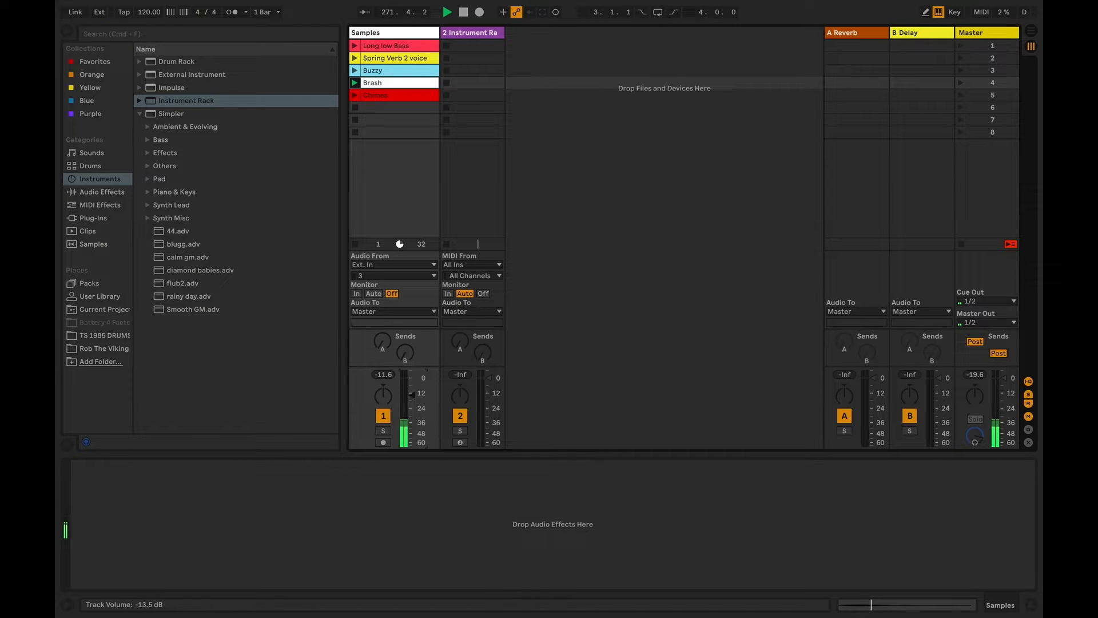
left_click_drag(416, 400, 413, 404)
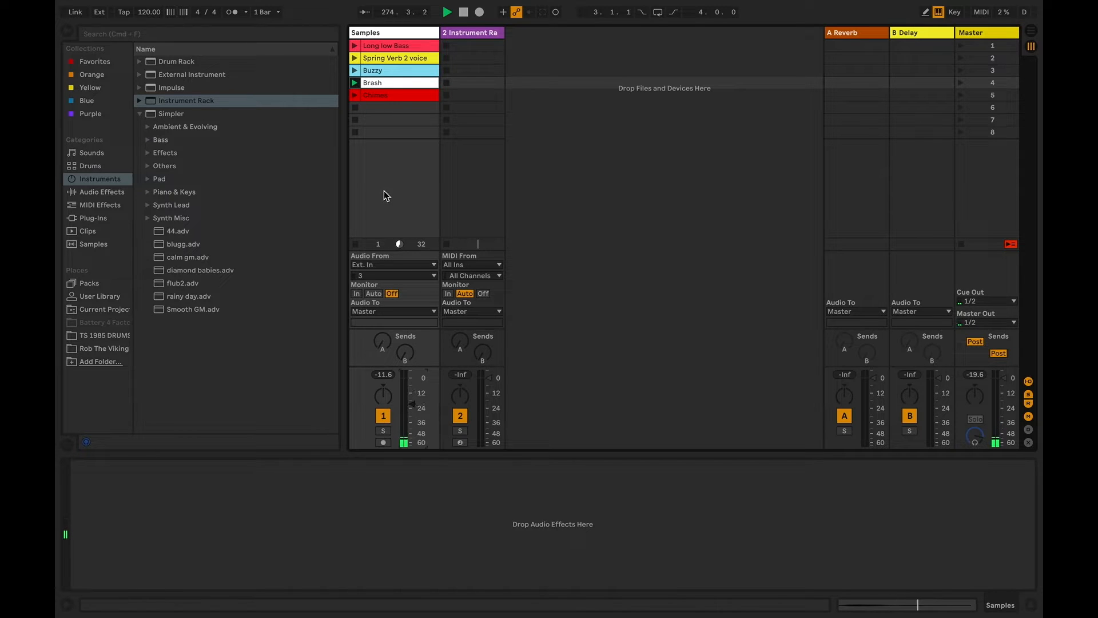
left_click(356, 95)
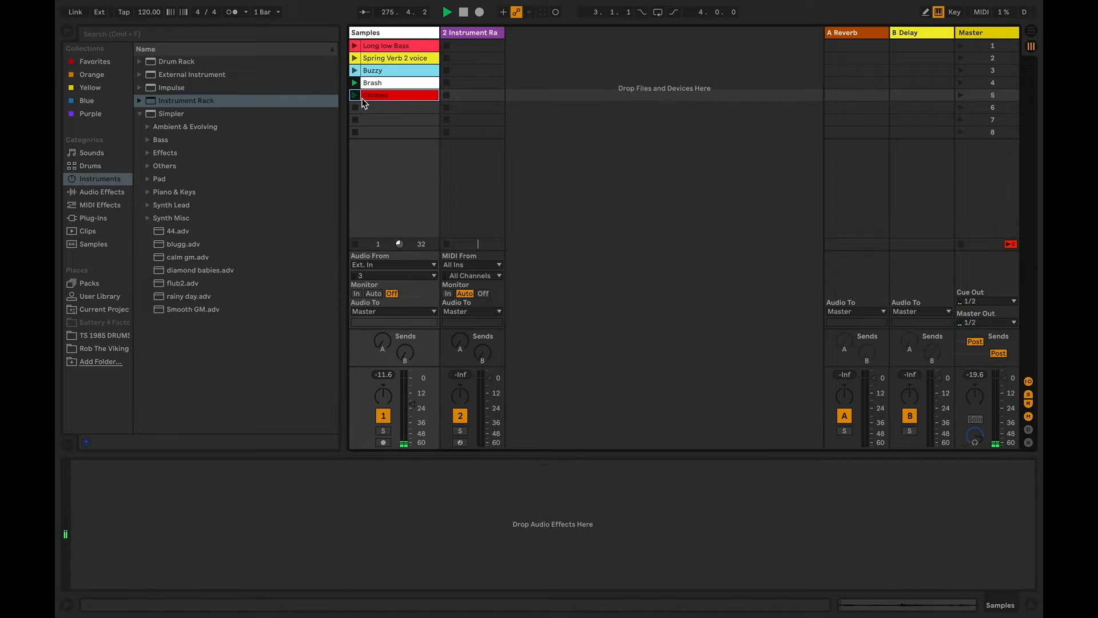
left_click_drag(413, 403, 413, 394)
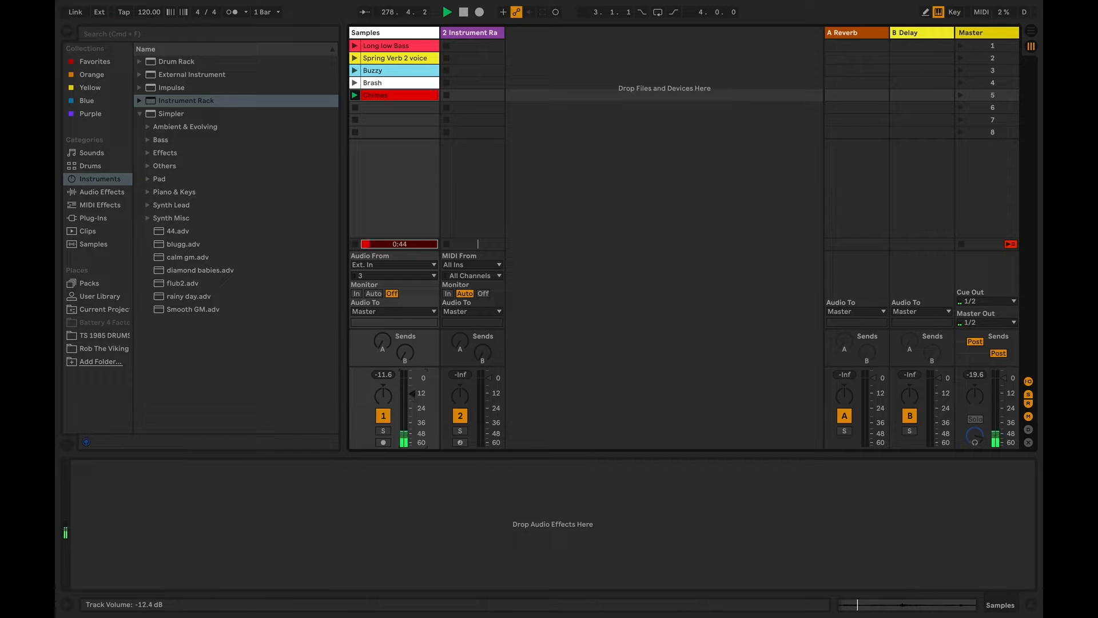
left_click(355, 108)
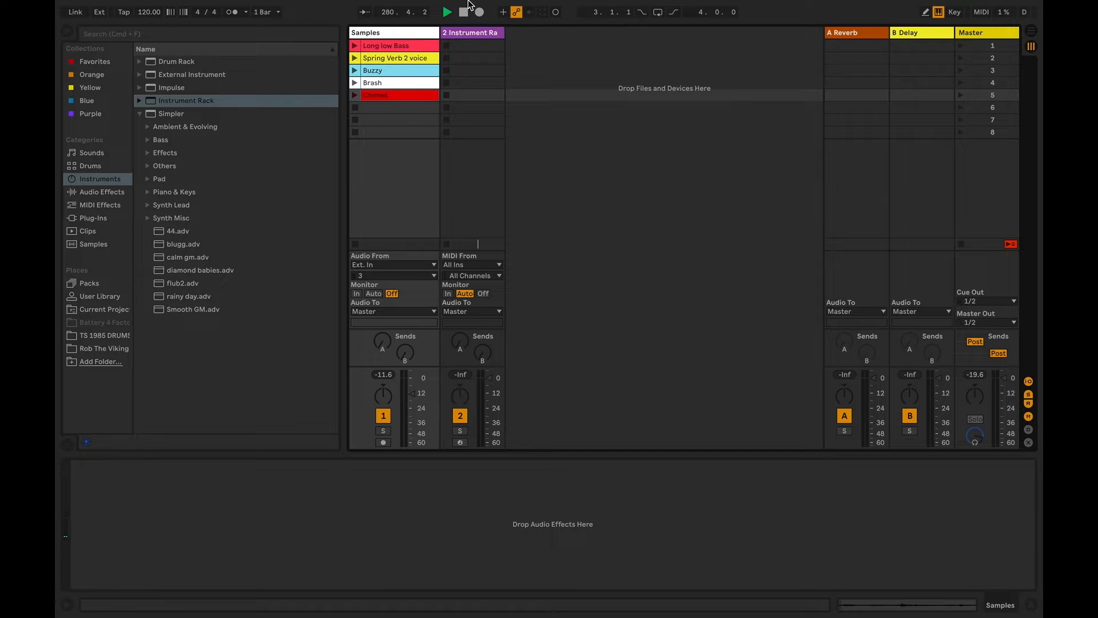
Switch between the Samples and Instrument Rack tracks to examine how the device view follows the selected track
key("Right")
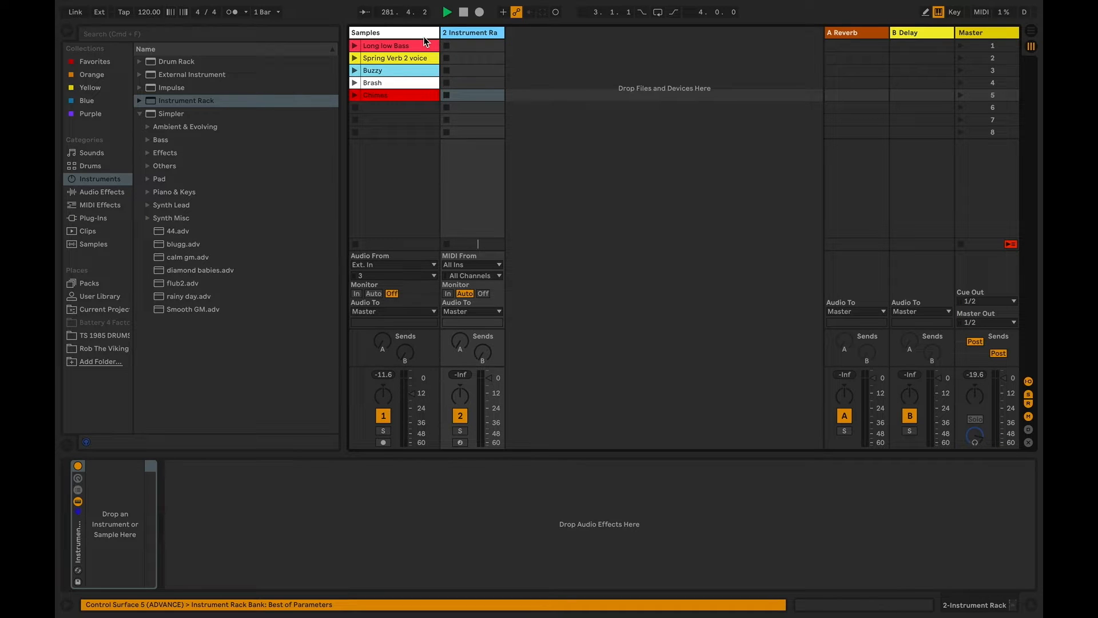
key("Left")
key("Right")
key("Left")
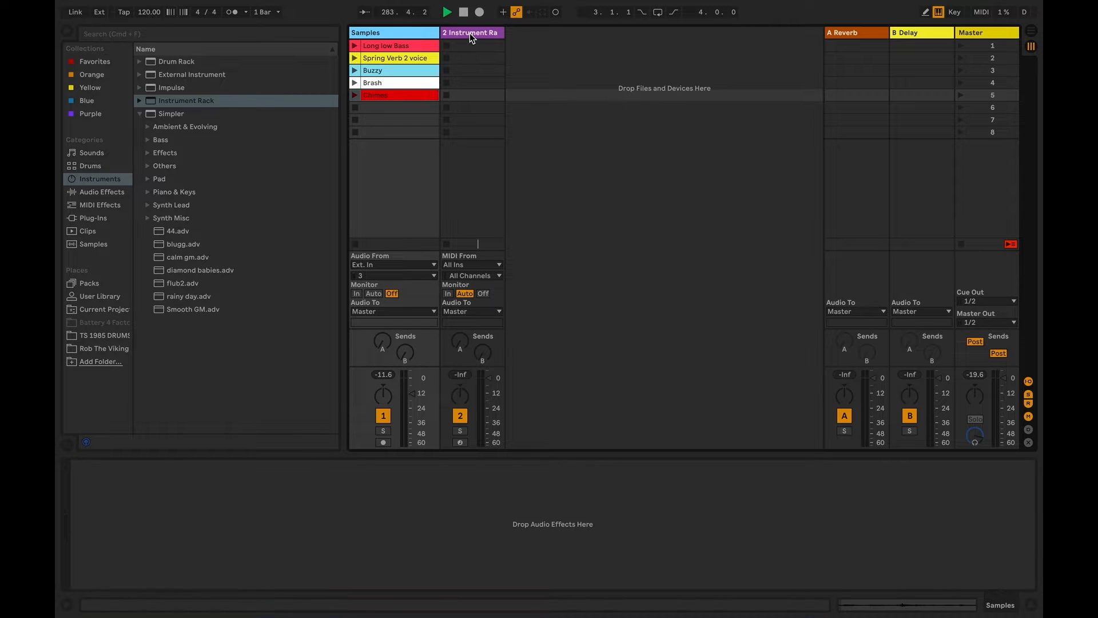
left_click(469, 32)
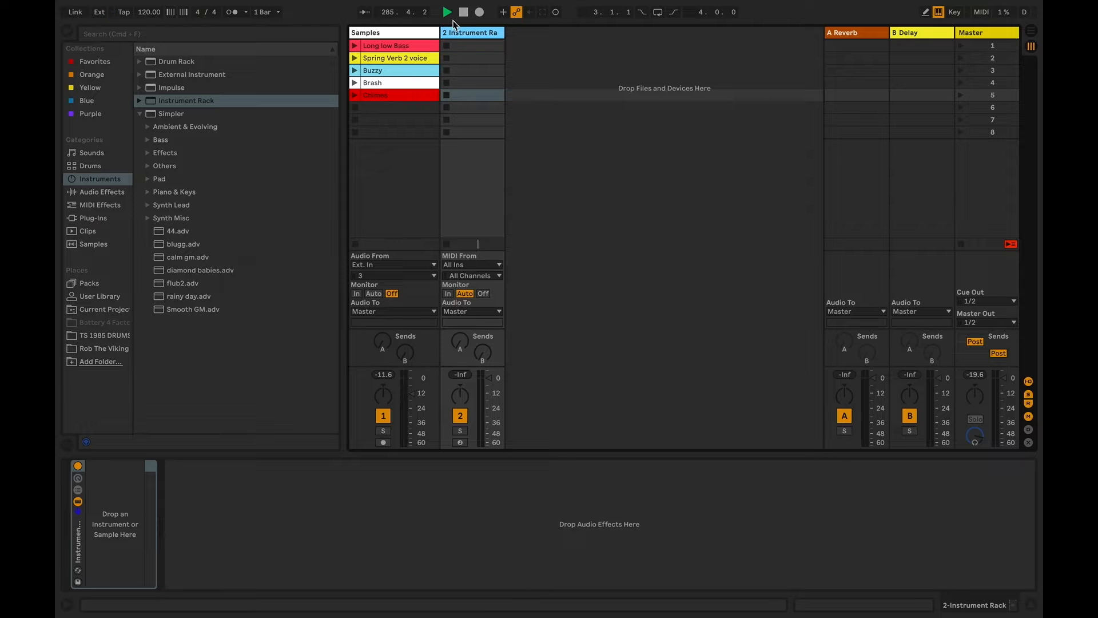
left_click(416, 33)
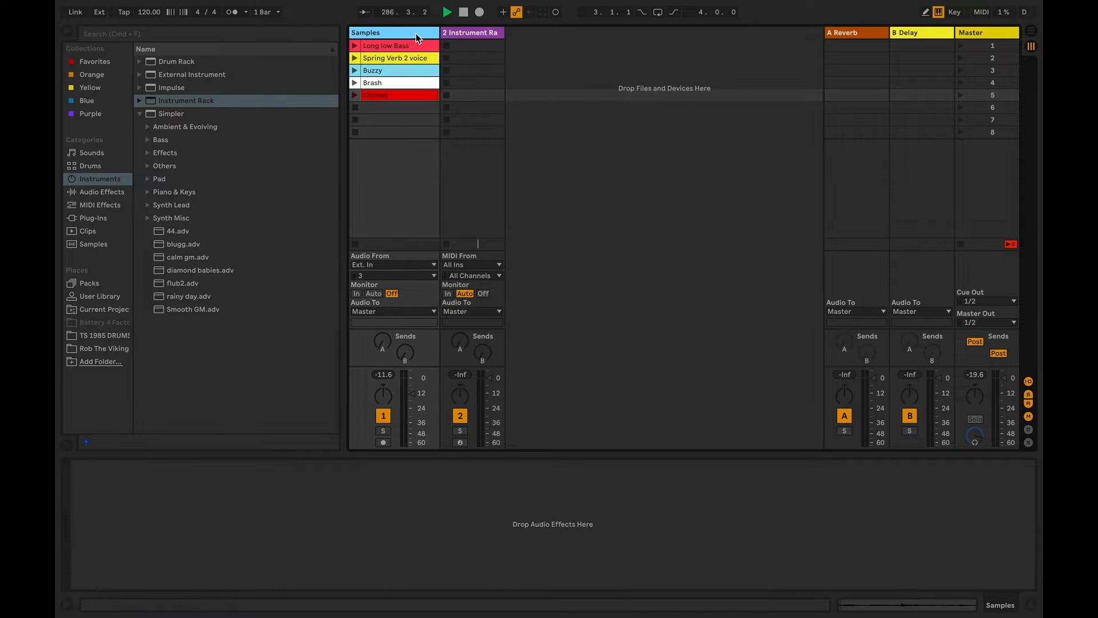
left_click(467, 34)
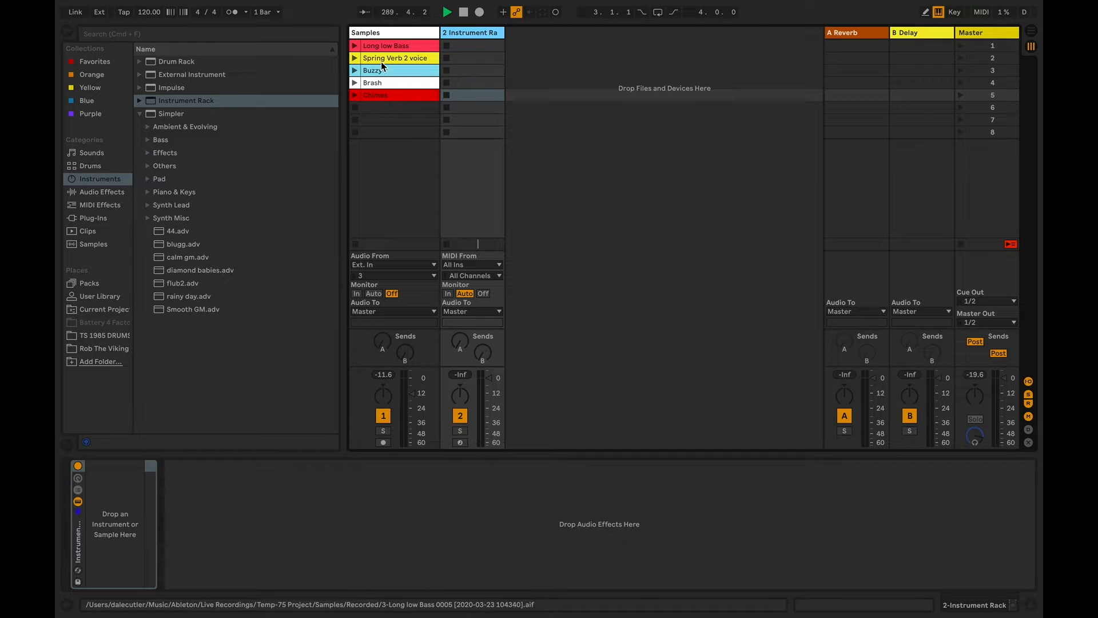
left_click(413, 36)
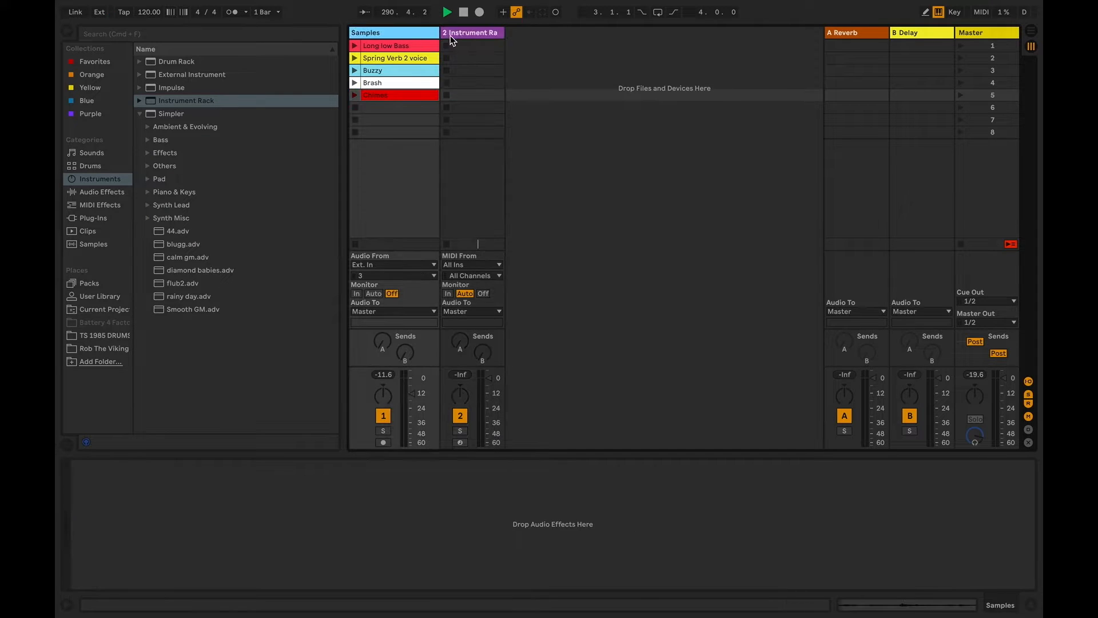
left_click(451, 35)
left_click(420, 36)
left_click(470, 34)
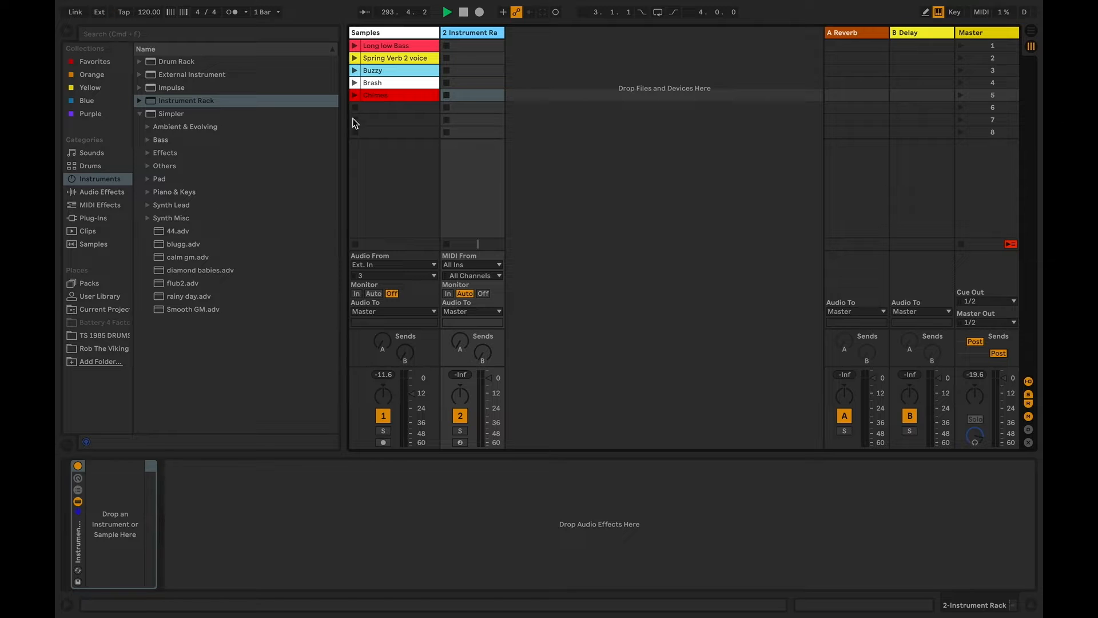
Load the Long low Bass clip's sample into the empty Instrument Rack as a Simpler
left_click(397, 46)
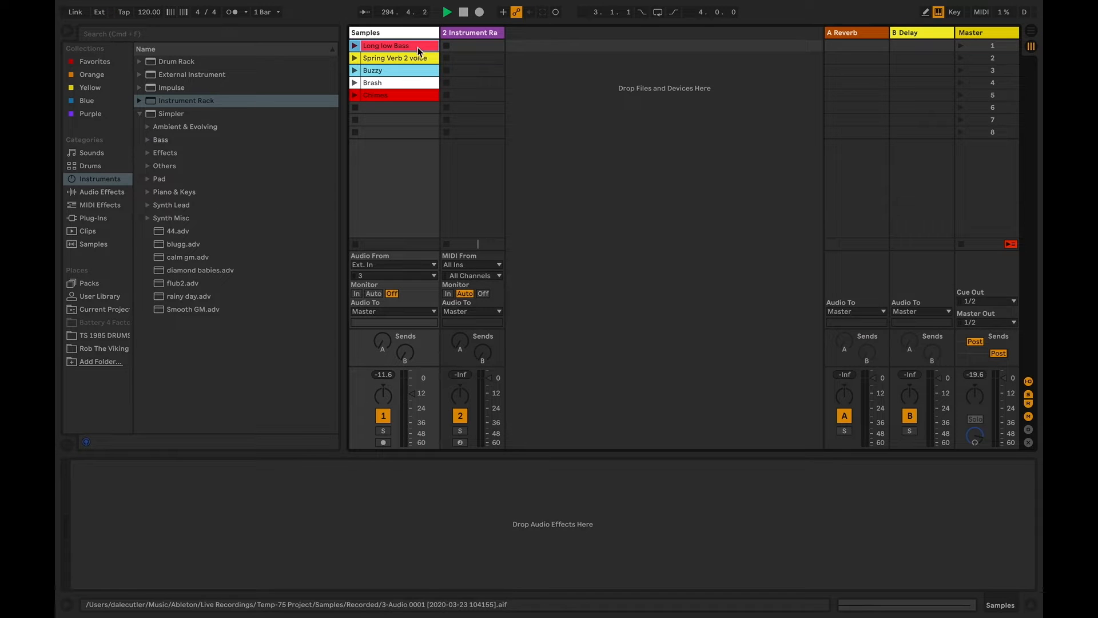
left_click(461, 33)
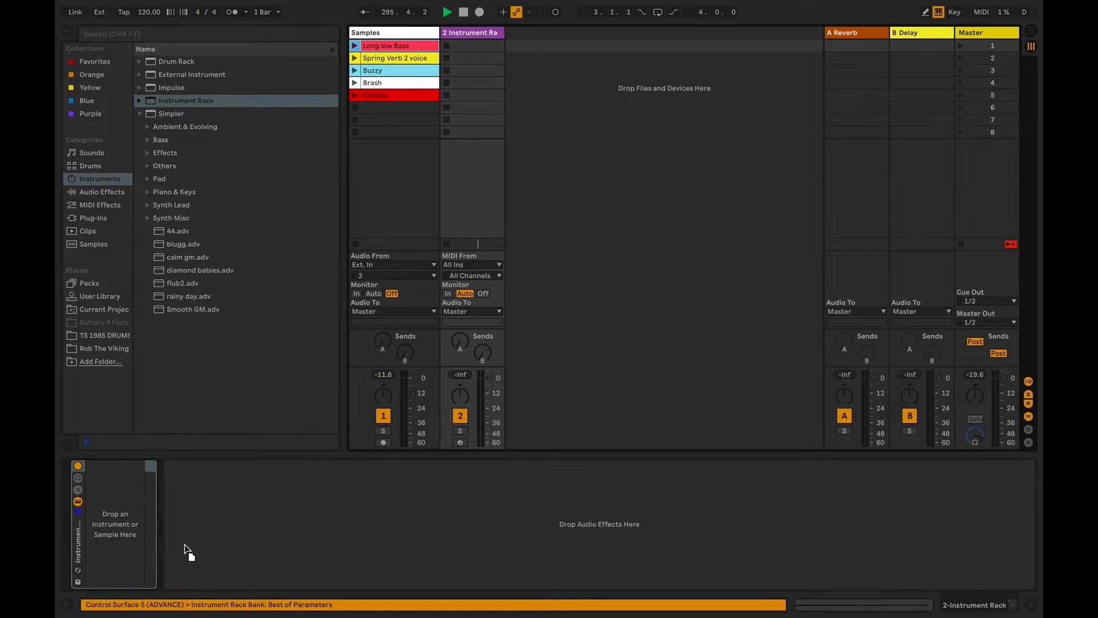
left_click_drag(184, 550, 118, 523)
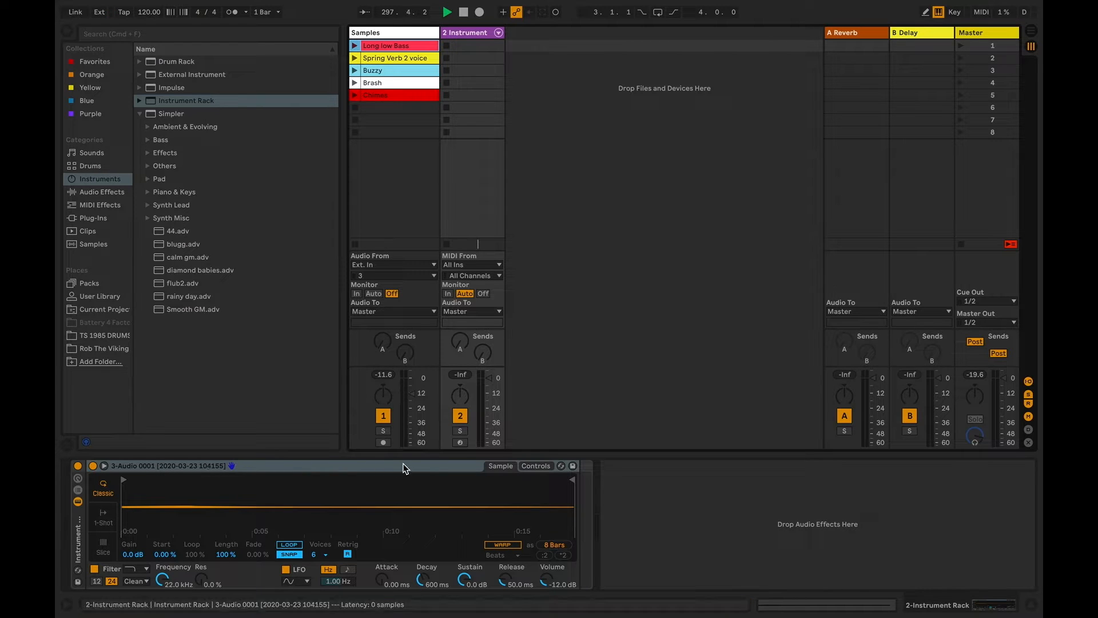
Arm the Instrument Rack track and set the Simpler's Release to 4.77 s
left_click(457, 445)
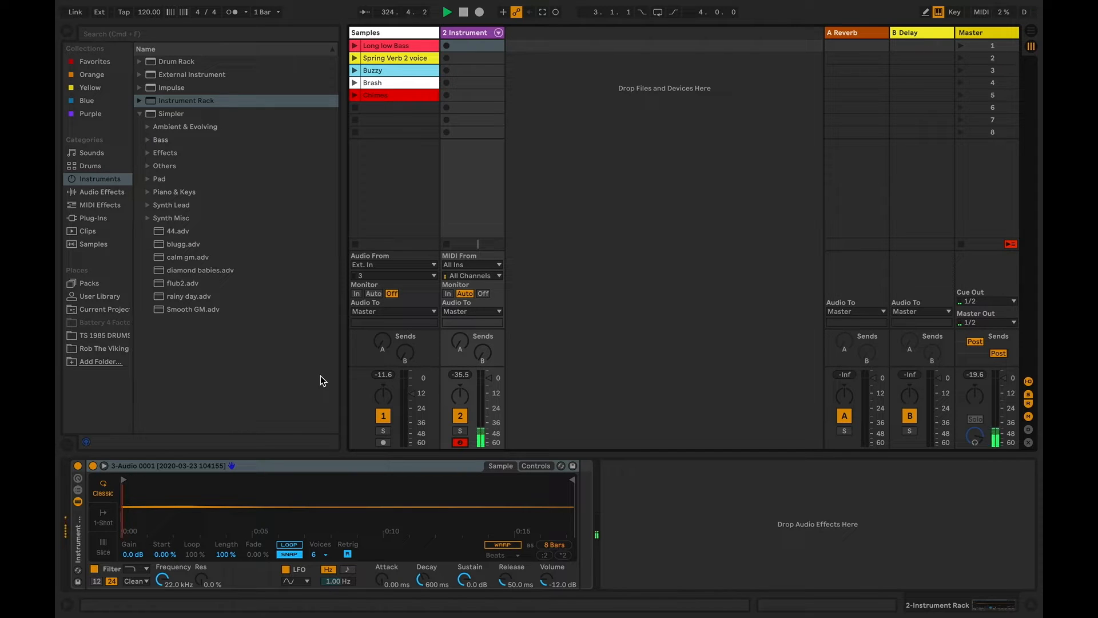
left_click_drag(505, 582, 506, 584)
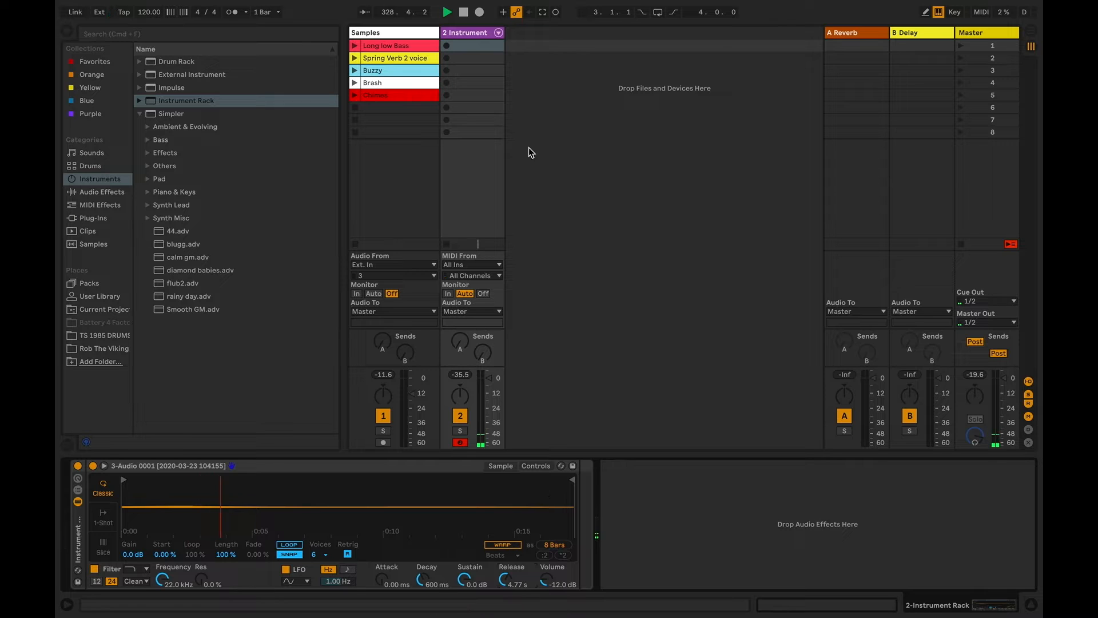
Show the chain list of the Instrument Rack on track 2
left_click(479, 35)
left_click(422, 78)
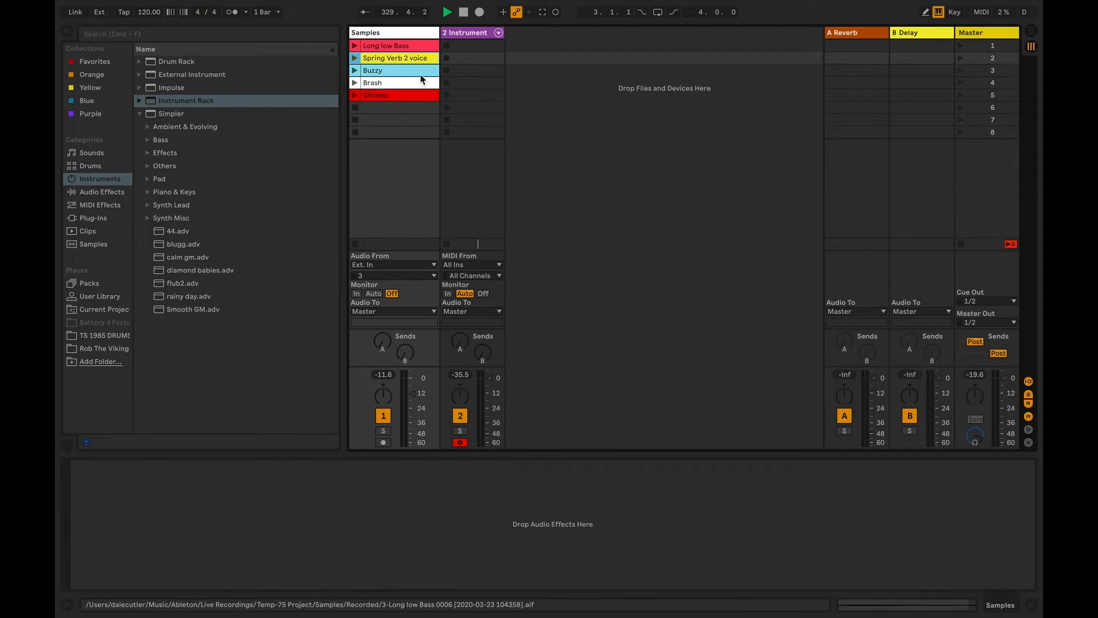
left_click(444, 36)
mouse_move(393, 59)
left_mouse_down()
mouse_move(394, 70)
mouse_move(401, 56)
left_mouse_up()
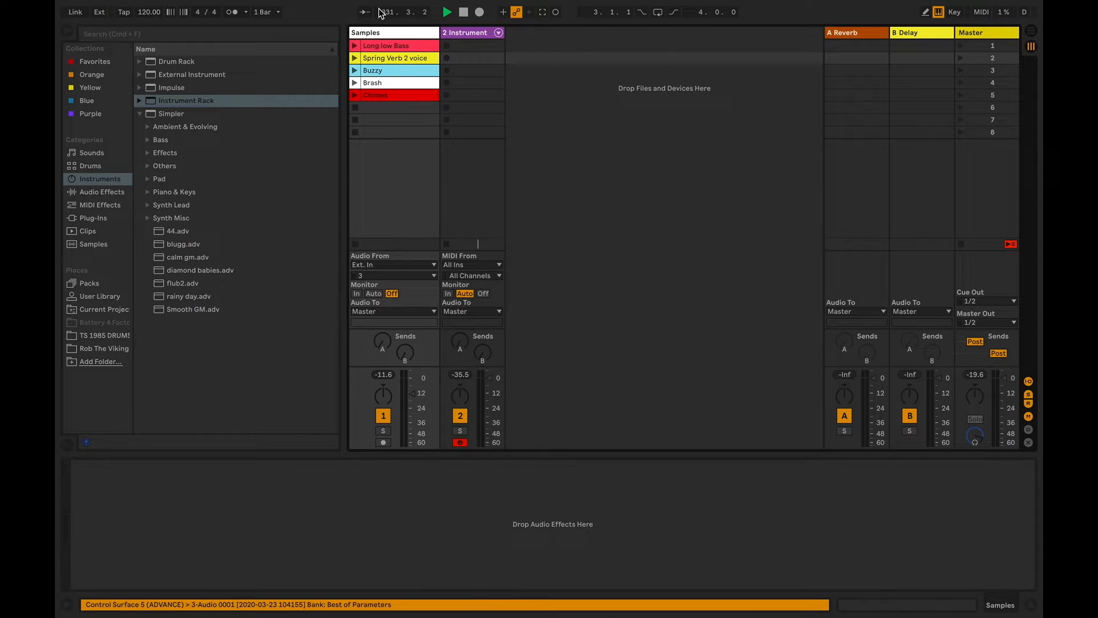
left_click(454, 34)
left_click(77, 492)
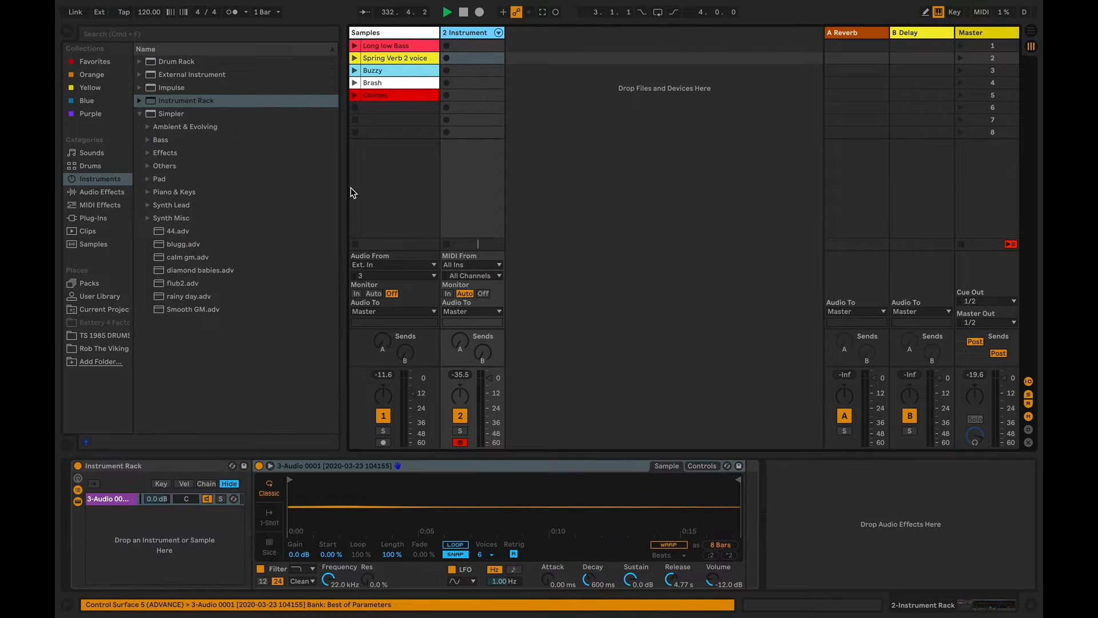
Add the Spring Verb 2 voice clip to the Instrument Rack as a second Simpler chain
left_click_drag(395, 59, 418, 71)
key("super+z")
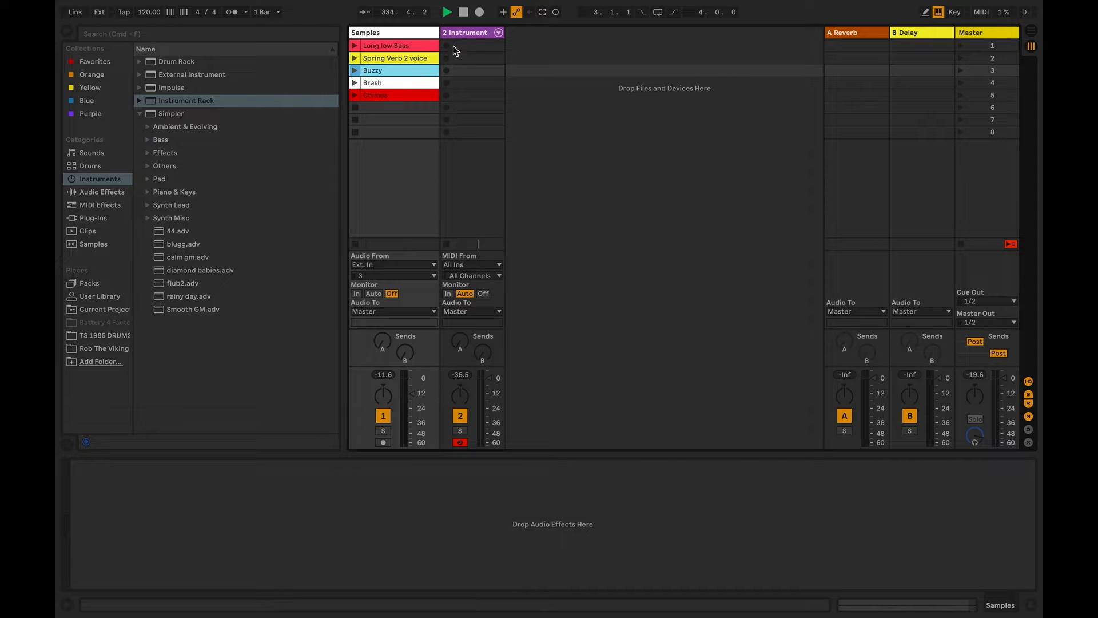
left_click(461, 34)
left_click_drag(400, 45, 152, 528)
left_click(111, 513)
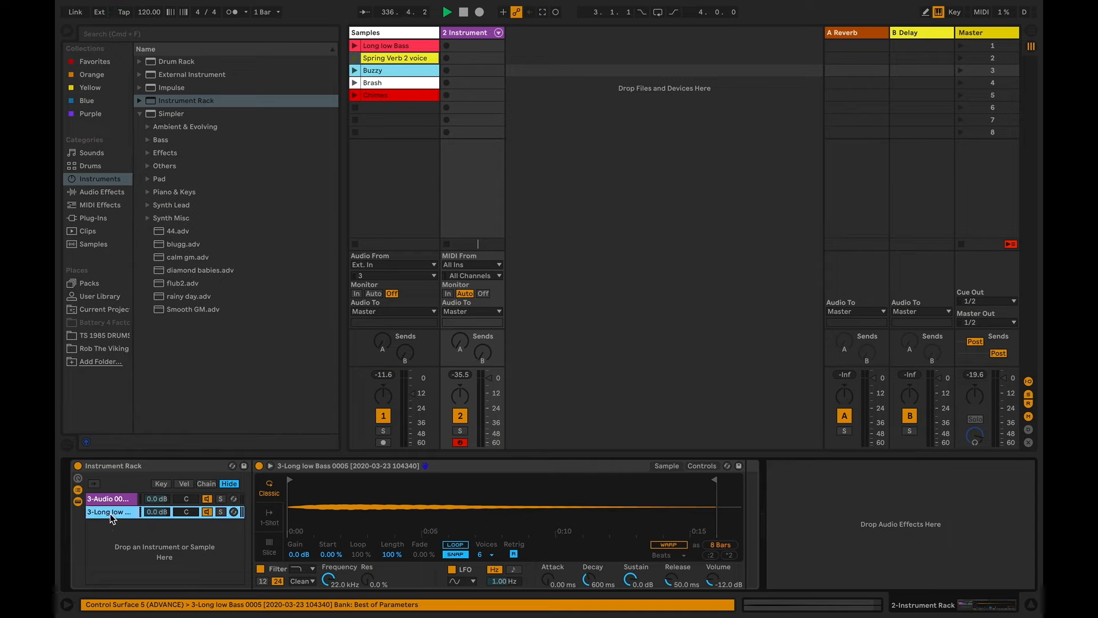
Audition the Spring Verb 2 voice chain alone with the first chain deactivated, and reactivate the first chain
left_click(207, 500)
left_click(127, 514)
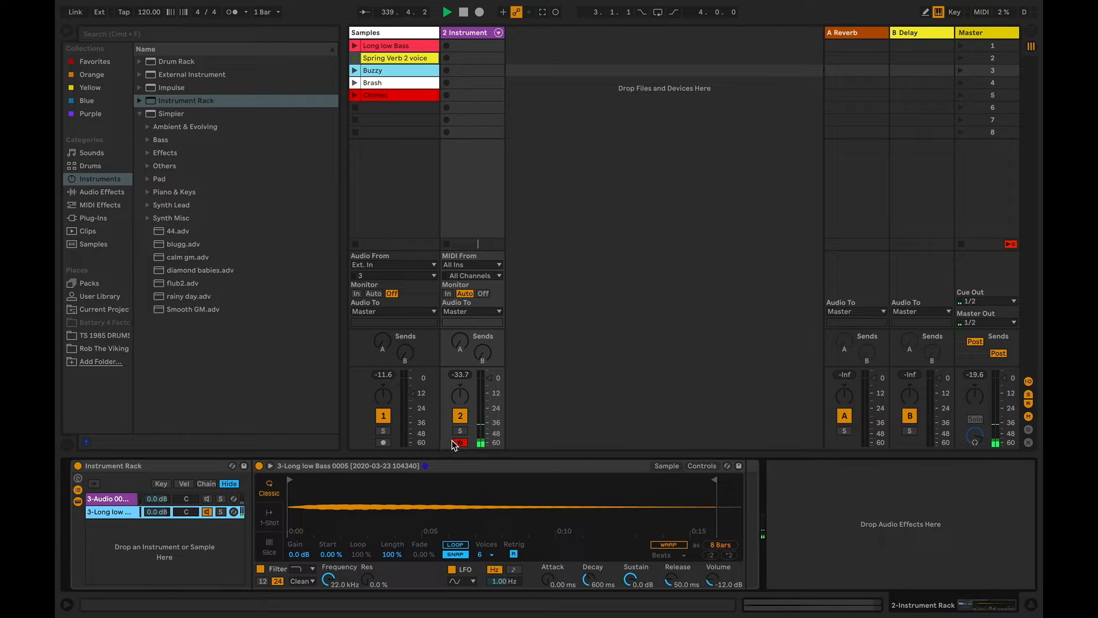
left_click(207, 498)
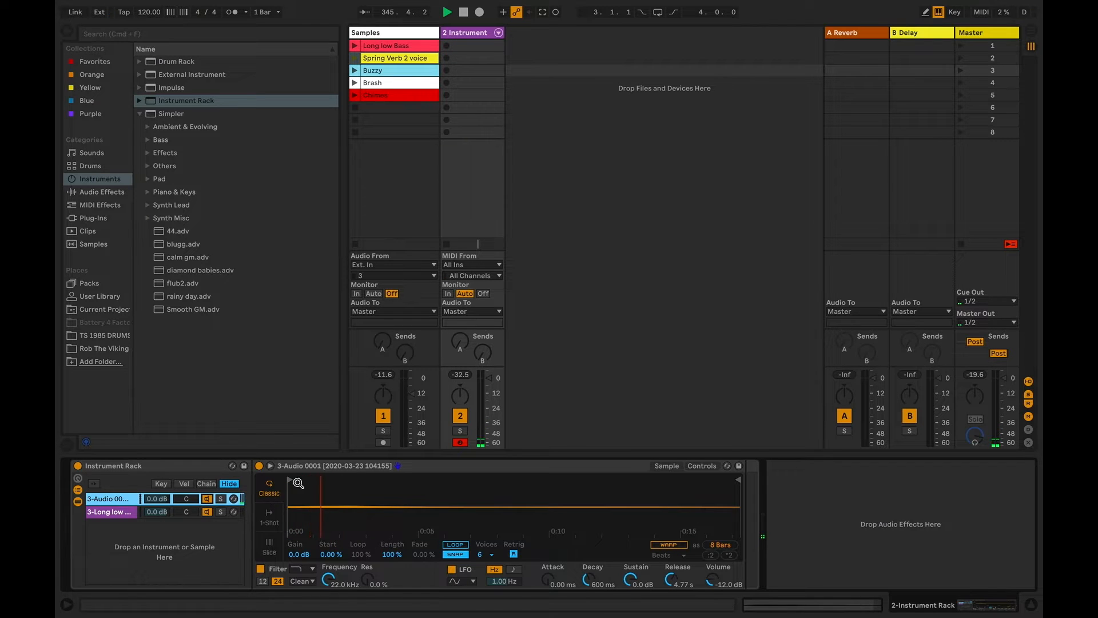
Set the first chain's Simpler Release to 3.71 s and deactivate that chain in the Instrument Rack
left_click_drag(667, 583, 667, 612)
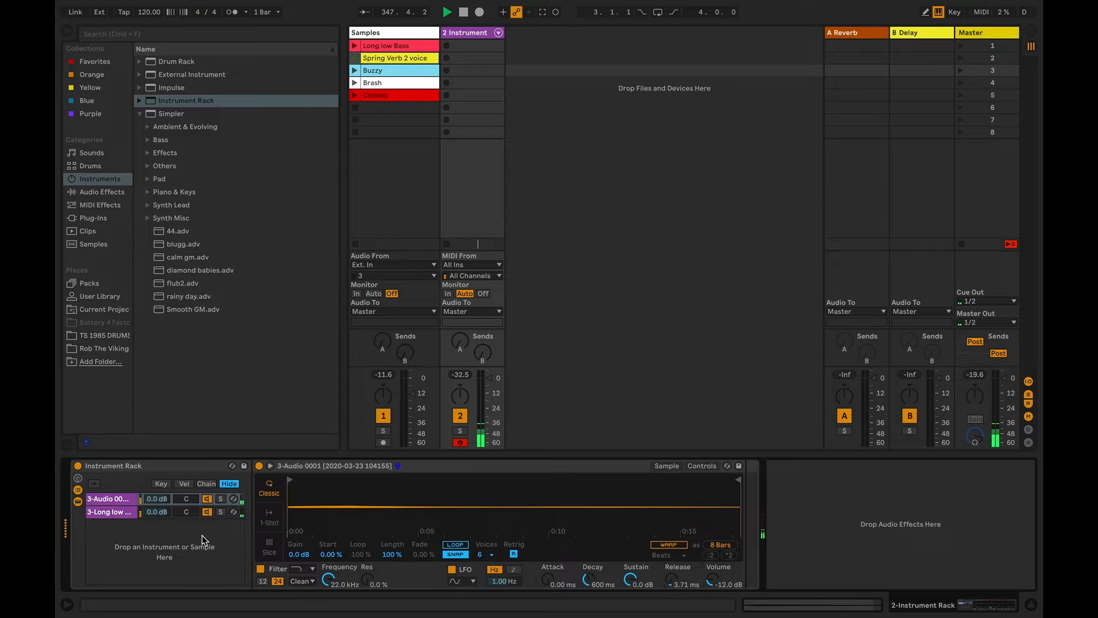
left_click(207, 499)
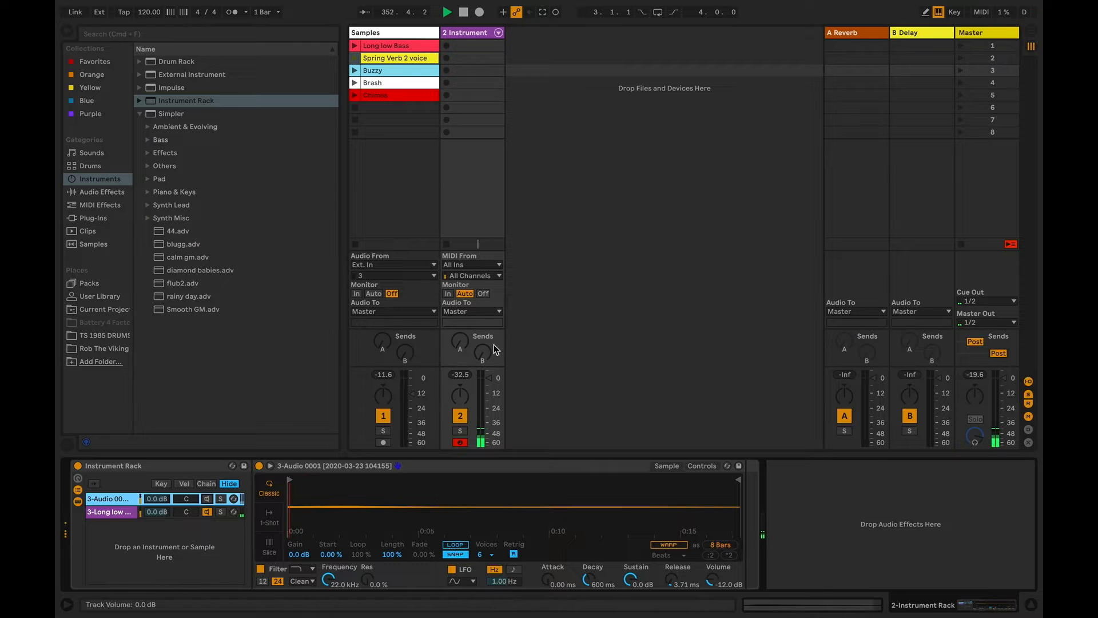
Add the Buzzy clip to the Instrument Rack as a third Simpler chain
left_click(478, 31)
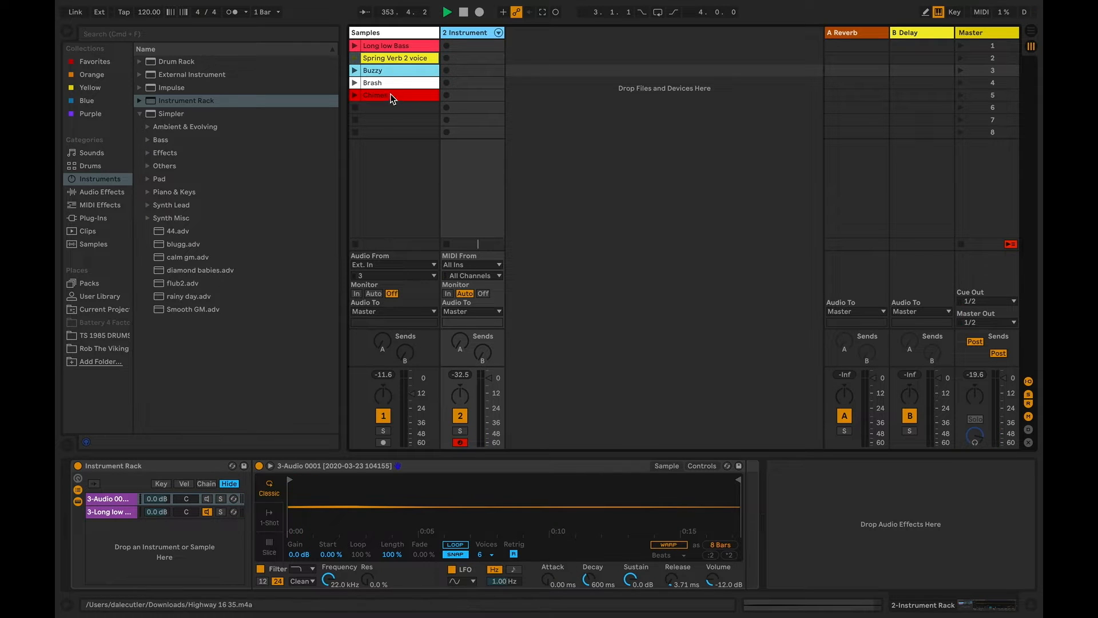
left_click_drag(383, 72, 188, 524)
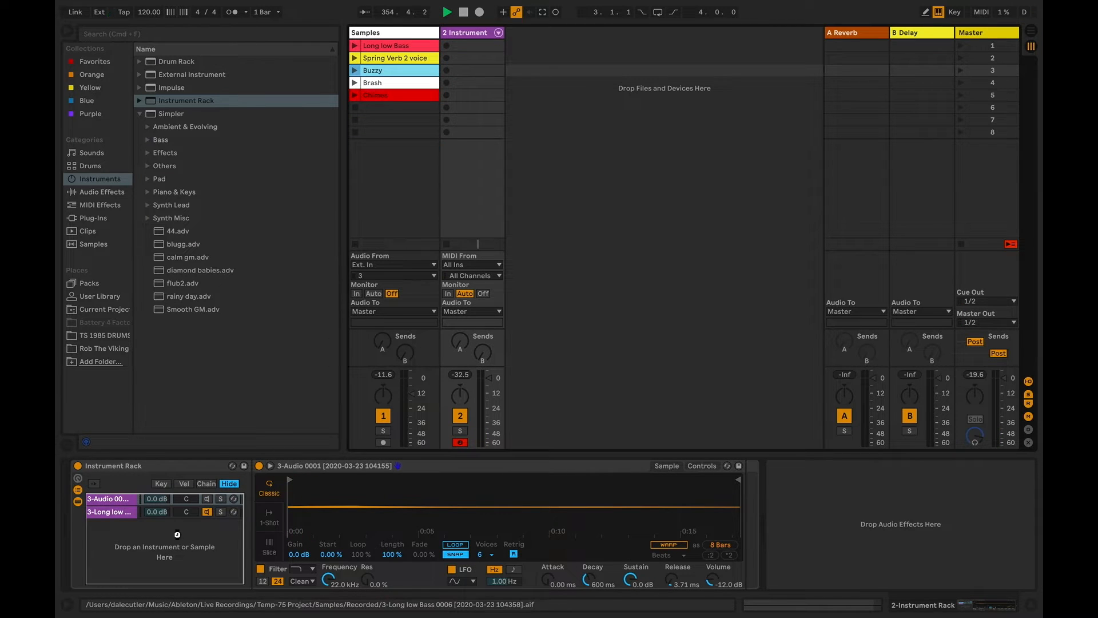
Audition the Buzzy chain alone with the other two chains deactivated, and reactivate both of them
left_click(208, 512)
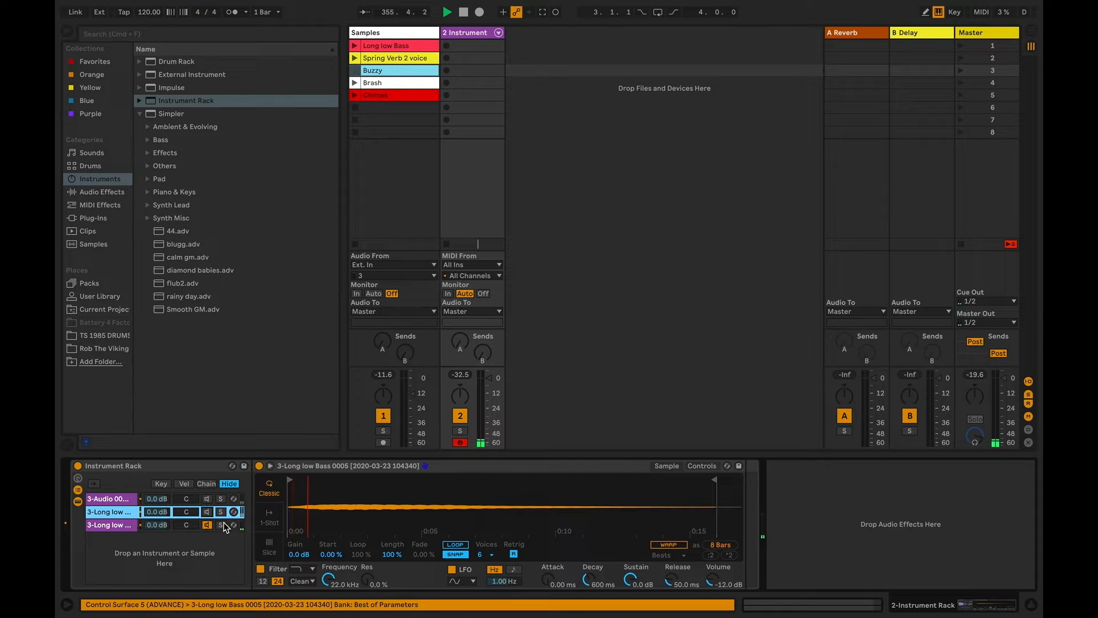
left_click(208, 512)
left_click(207, 500)
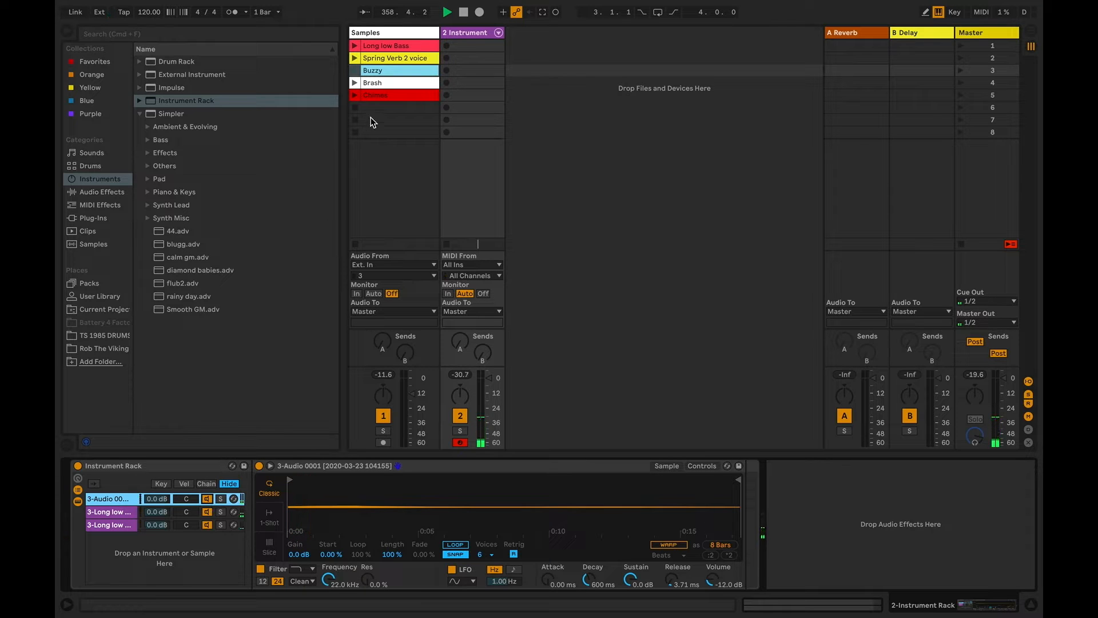
Add the Brash clip to the Instrument Rack as a fourth Simpler chain
left_click(390, 86)
left_click(465, 34)
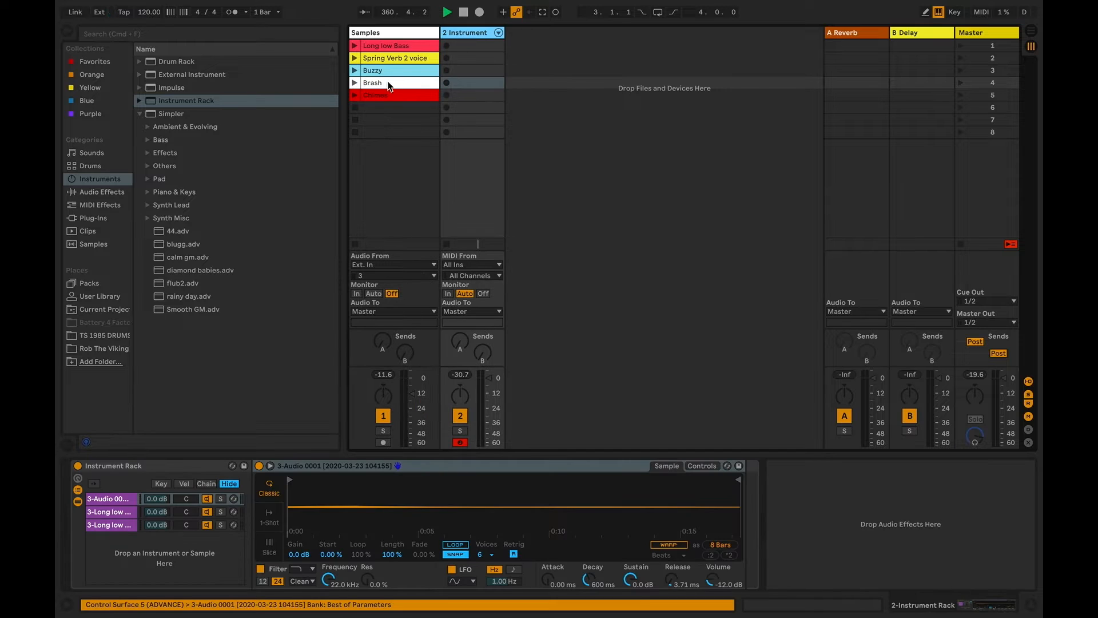
left_click_drag(390, 86, 189, 555)
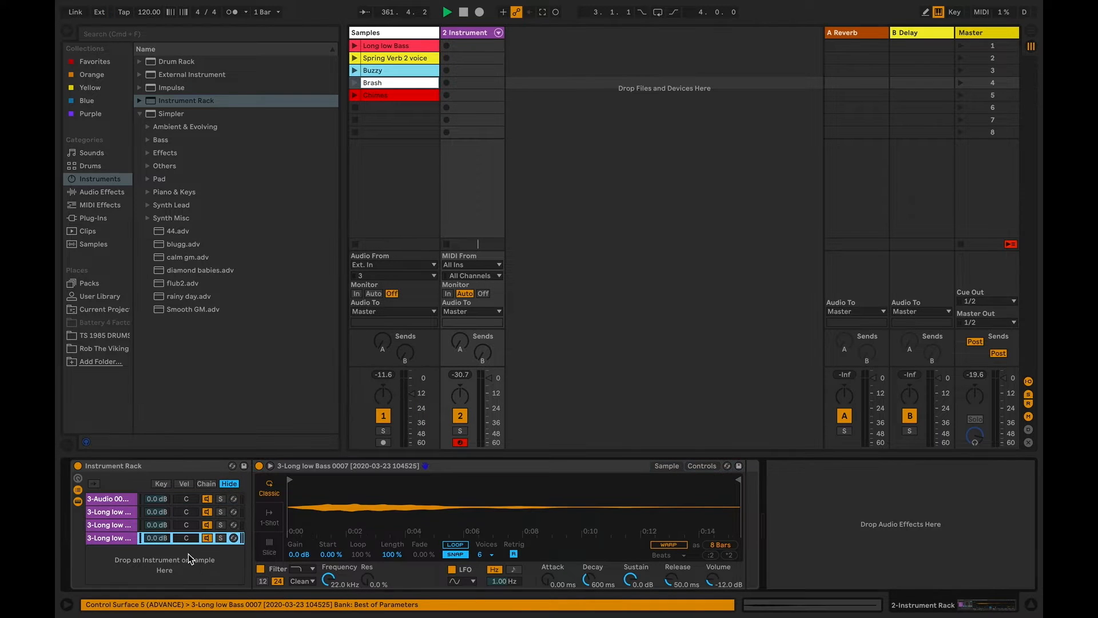
Audition the Brash chain alone with the first three chains deactivated, and reactivate all three
left_click(207, 524)
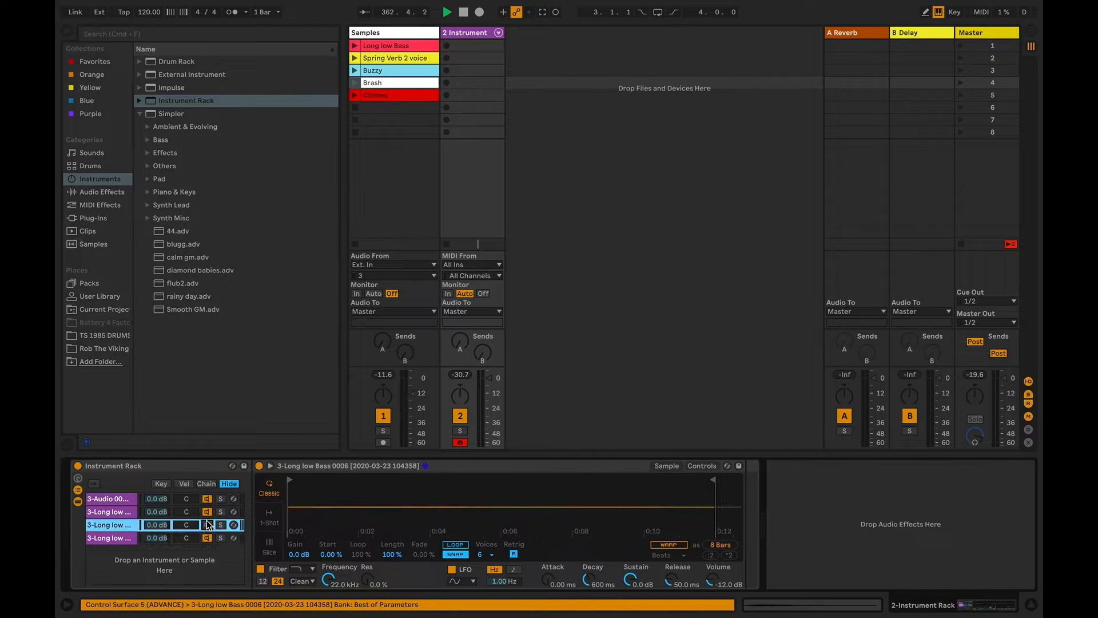
left_click(207, 512)
left_click(207, 499)
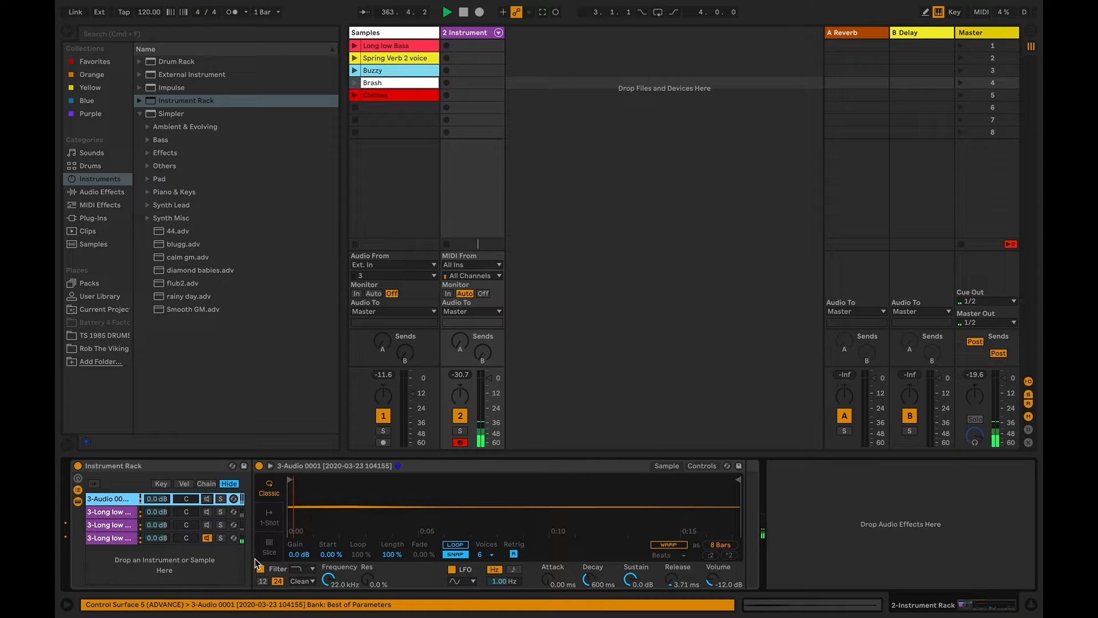
left_click(207, 525)
left_click(208, 512)
left_click(207, 499)
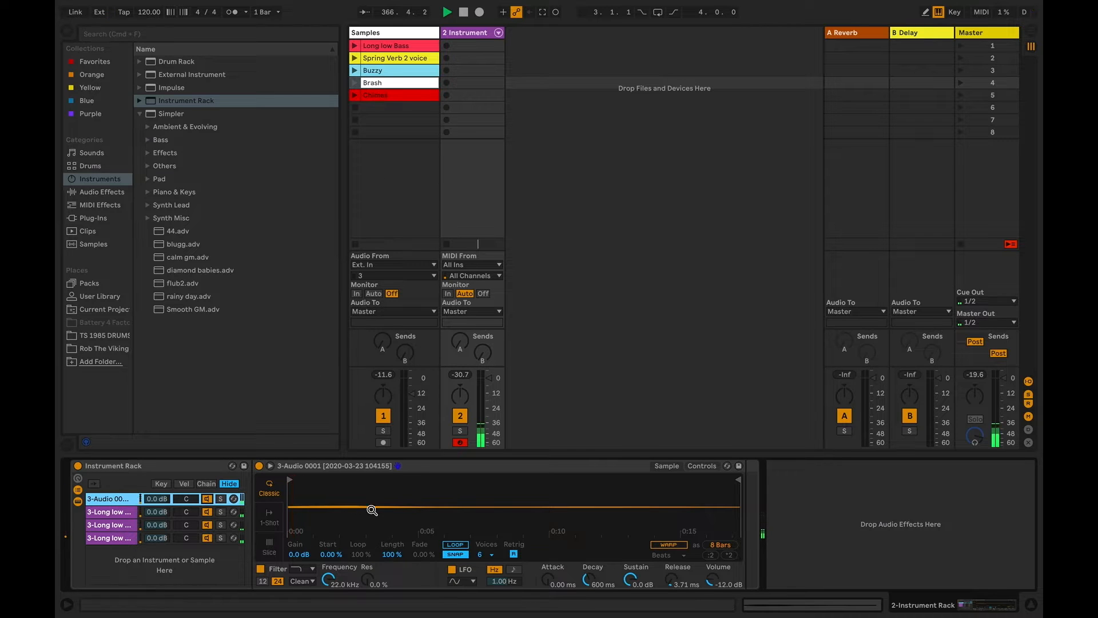
Recolor the Instrument Rack track and its chains, trying red and settling on orange
right_click(485, 33)
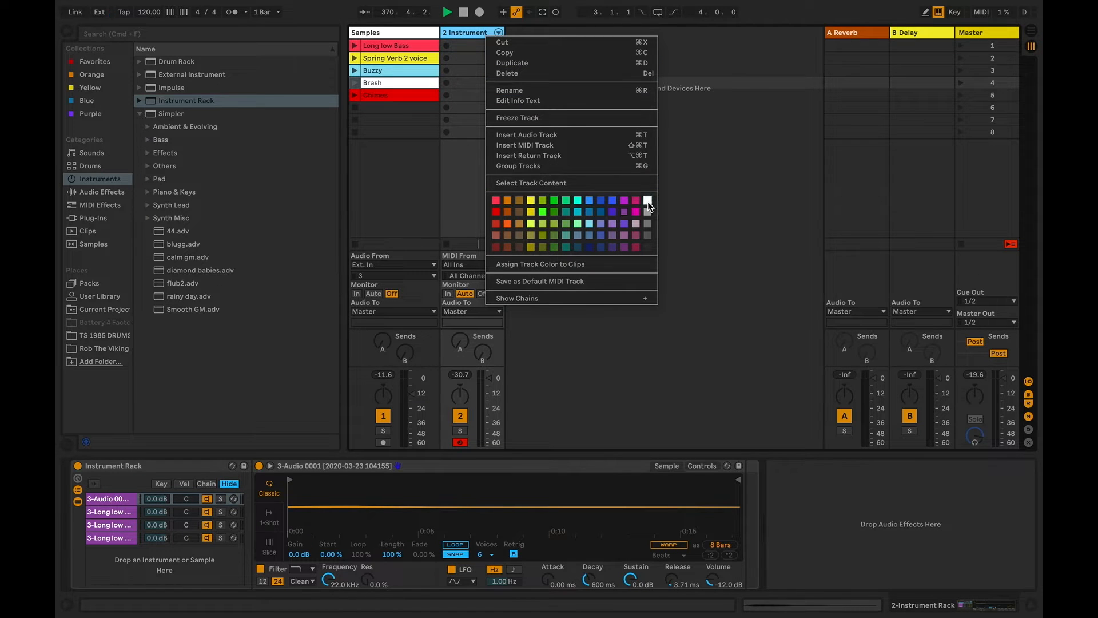
left_click(496, 212)
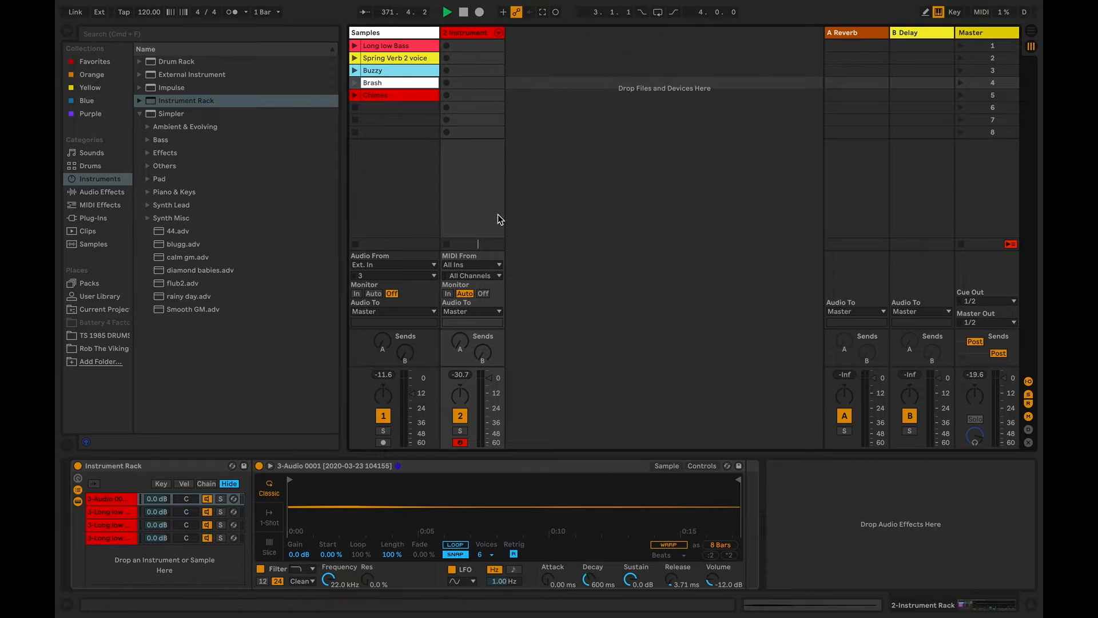
right_click(469, 35)
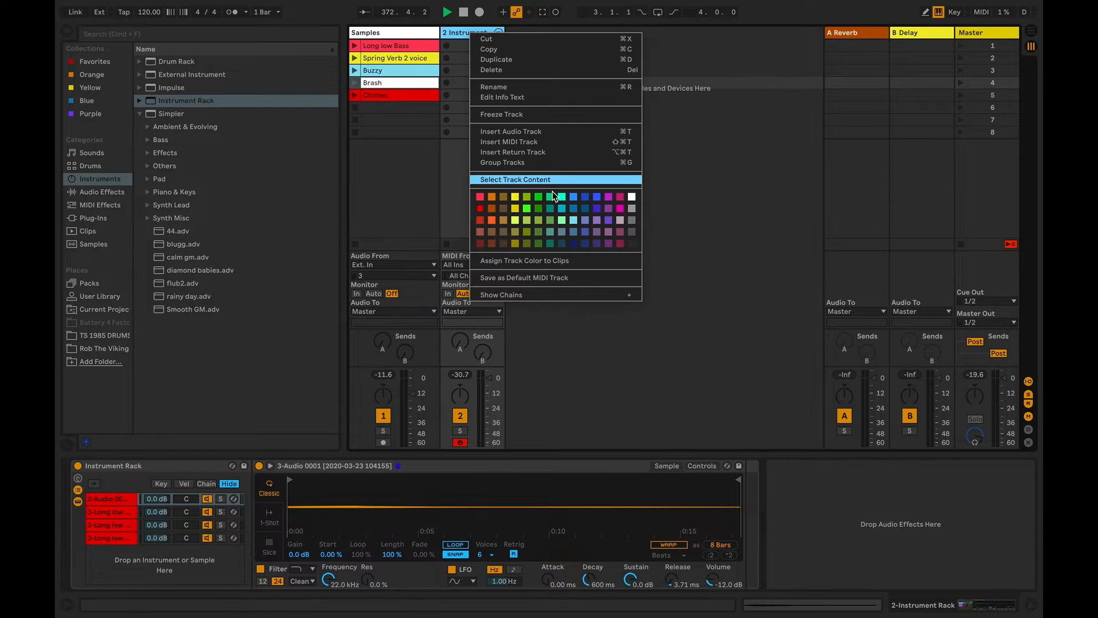
left_click(492, 219)
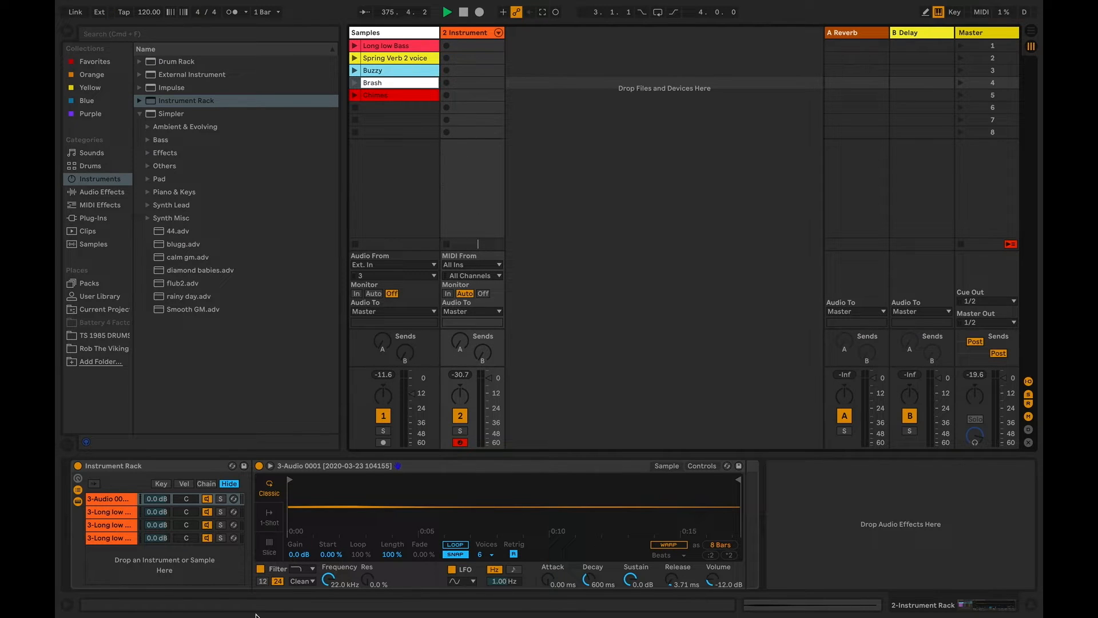
Deactivate the second, third and fourth chains so only the first chain of the rack plays
left_click(207, 512)
left_click(207, 525)
left_click(208, 537)
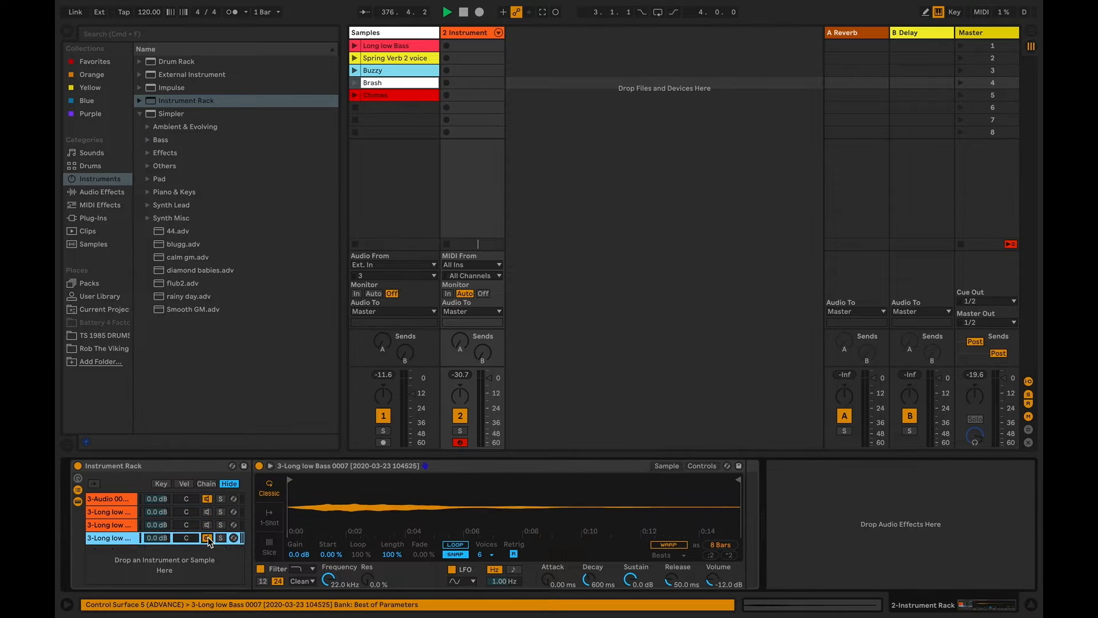
Set the first chain's Simpler Volume to -5.71 dB and Release to 42.7 ms, keeping the sample Start at 0.00 %
left_click(123, 501)
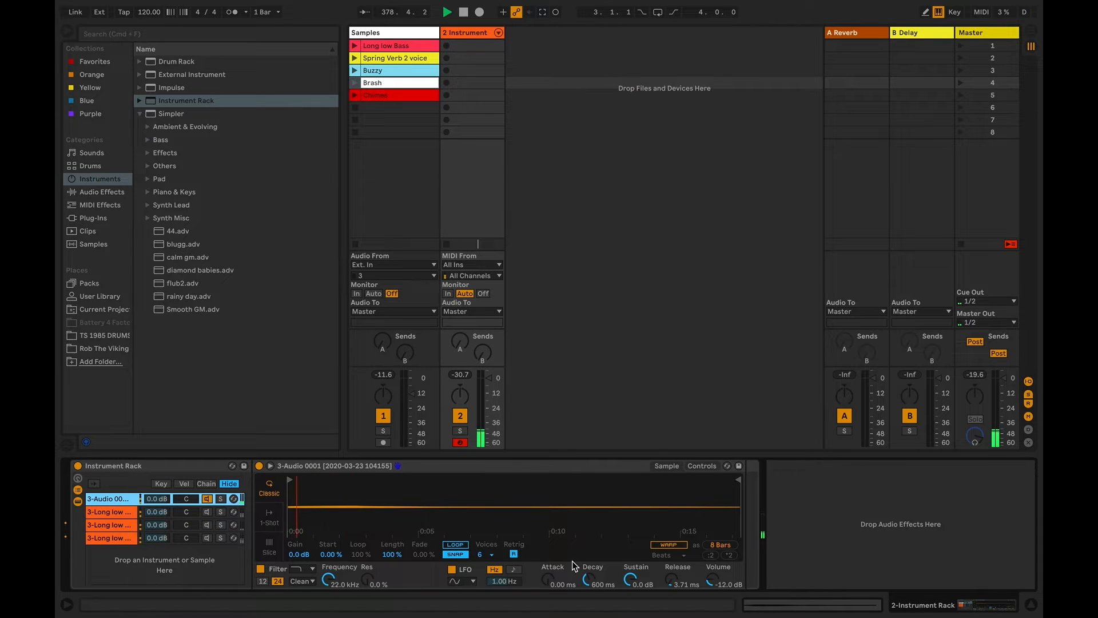
left_click_drag(706, 582, 674, 580)
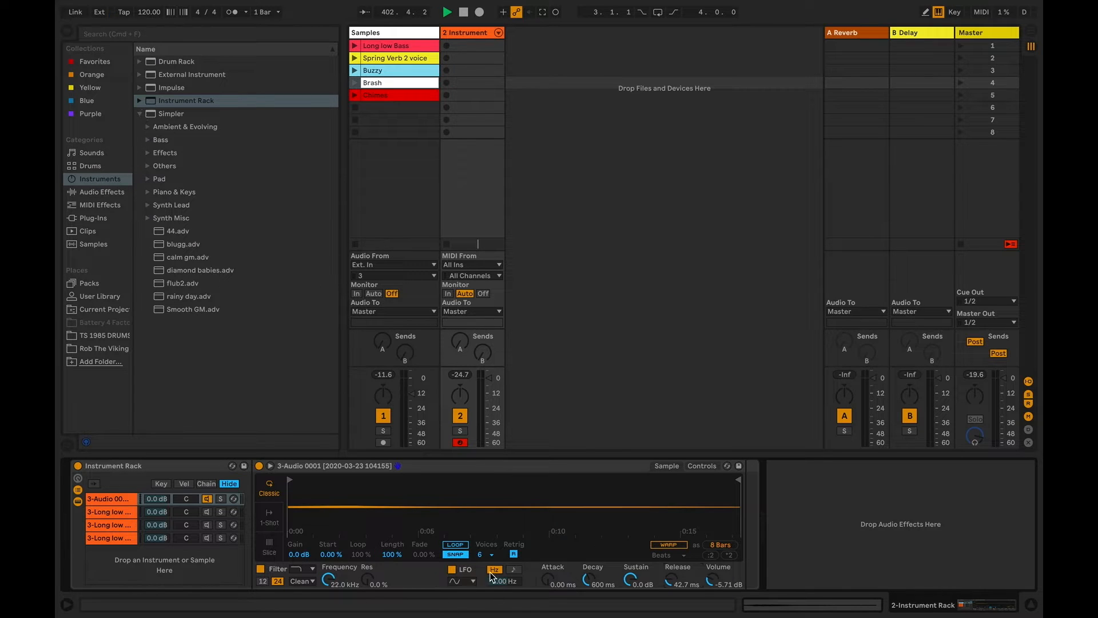
left_click(329, 555)
mouse_move(331, 554)
left_mouse_down()
mouse_move(331, 501)
mouse_move(330, 555)
left_mouse_up()
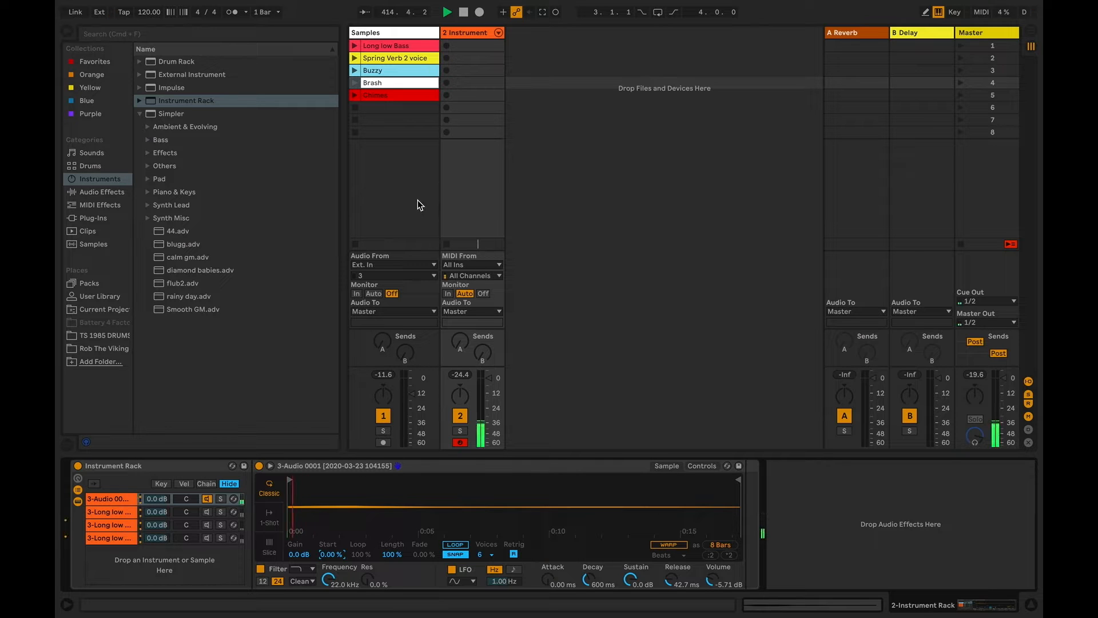
Activate the second chain and set its Simpler Release to 32.6 s
left_click(201, 512)
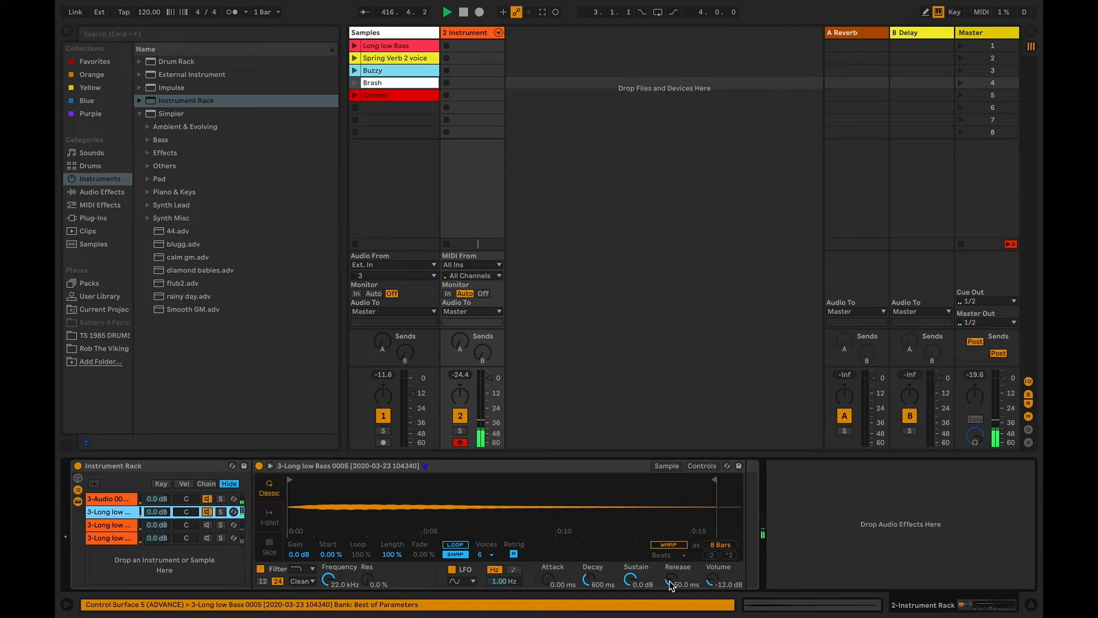
left_click_drag(670, 581, 669, 515)
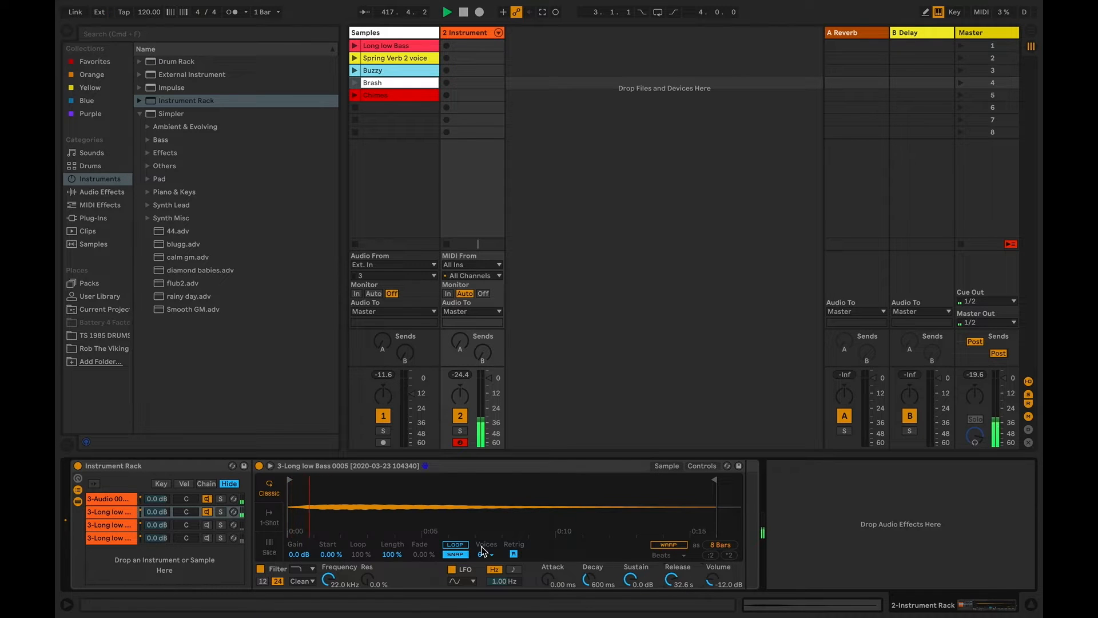
Set the Simpler Attack to 6.25 s on the first chain and 1.75 ms on the second, leaving only the second chain active
left_click_drag(563, 582, 545, 566)
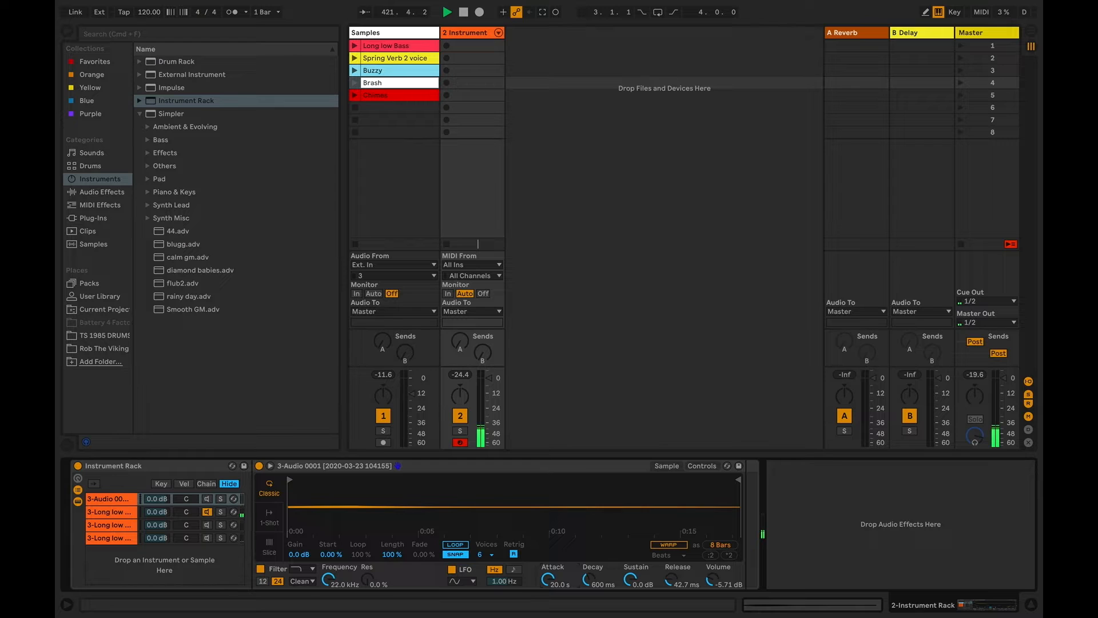
left_click_drag(559, 580, 559, 595)
On the second chain's Simpler, set the LFO volume modulation to 75.8 % and sync the LFO to a 1/16 rate
left_click(121, 513)
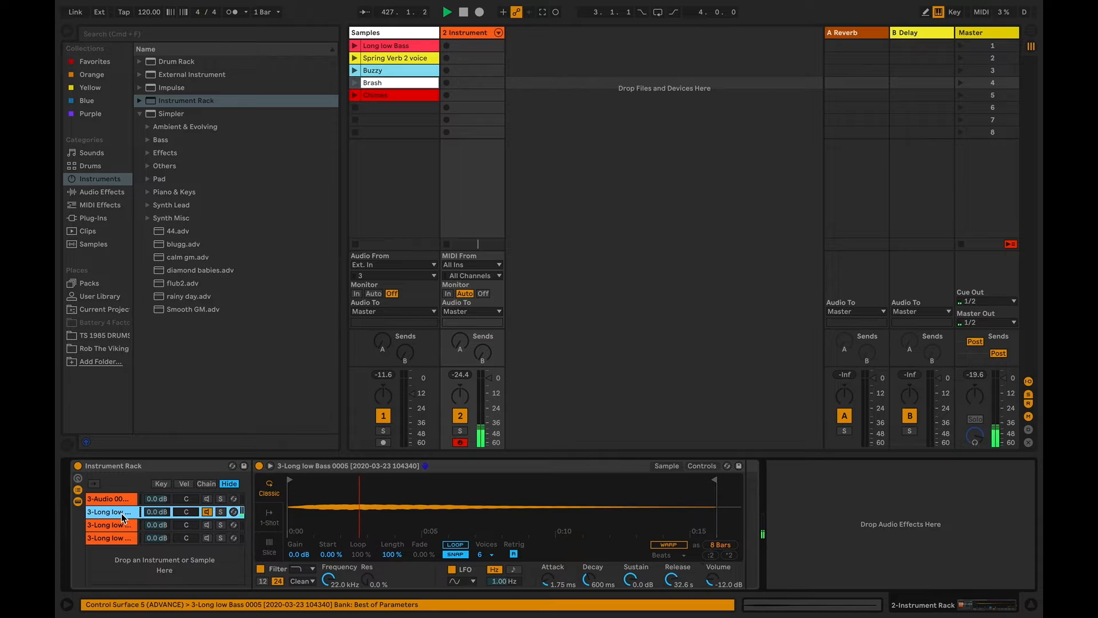
left_click(699, 467)
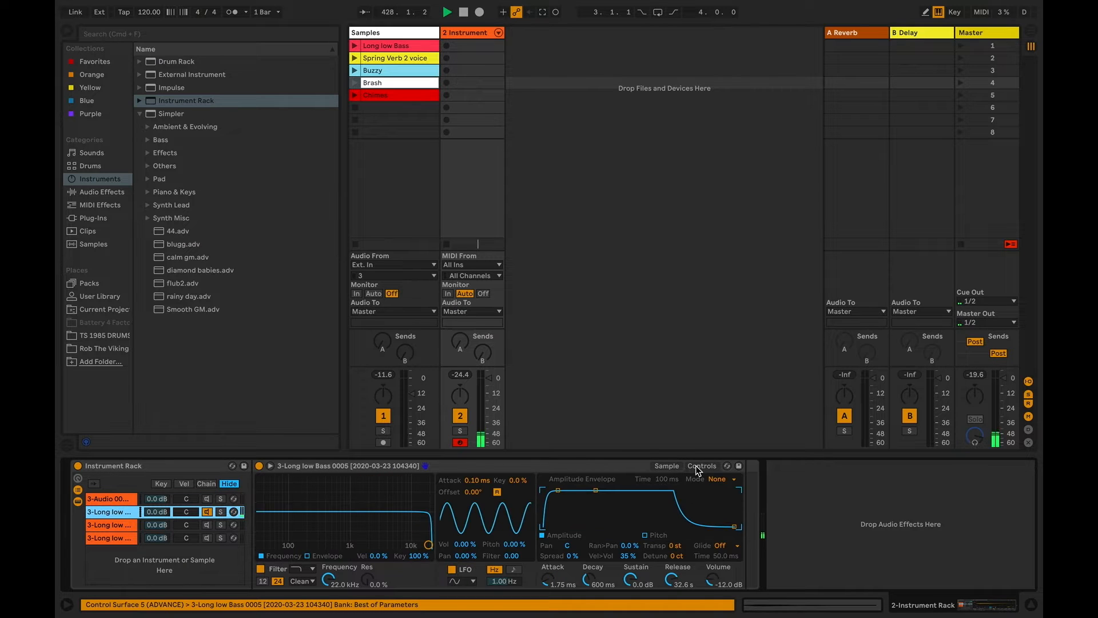
left_click(468, 547)
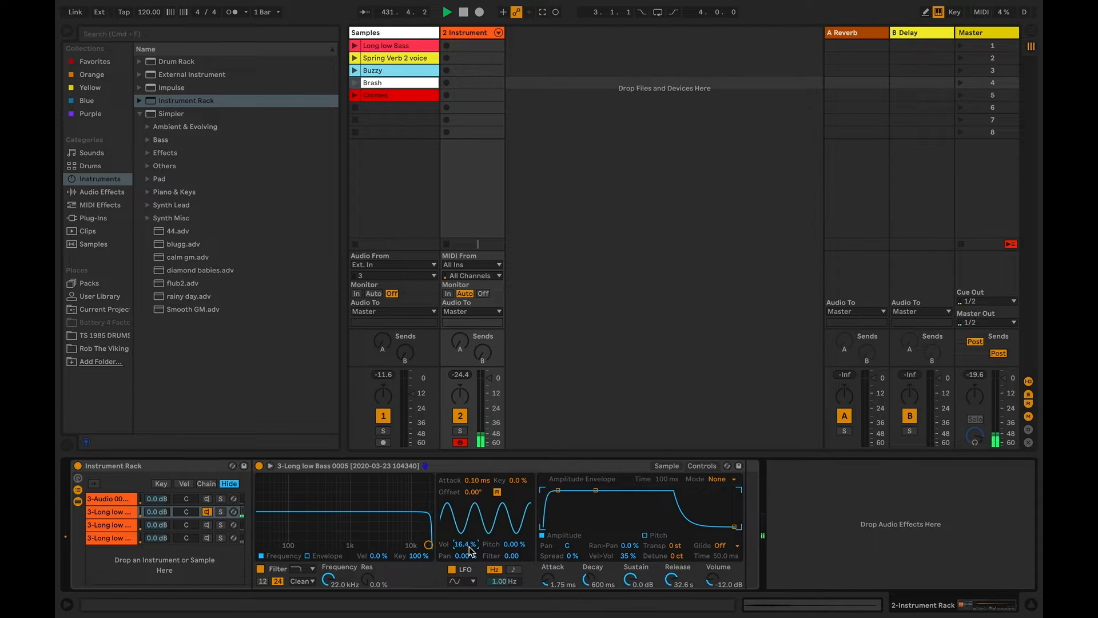
left_click(513, 569)
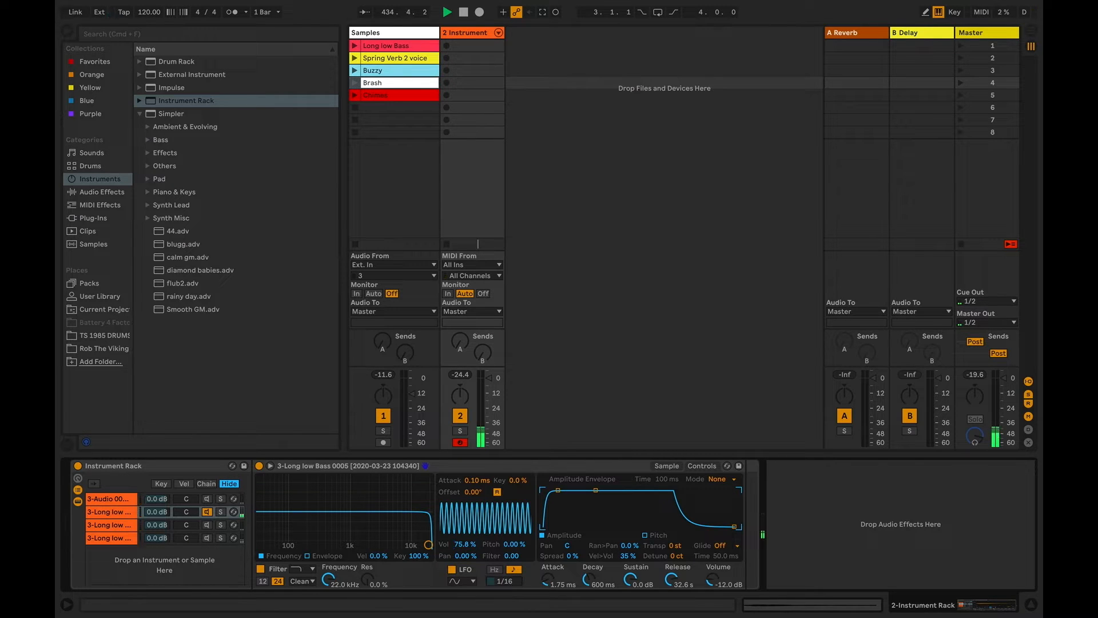
Set the second chain's LFO rate to 1/4 after trying 3/8, with pan modulation at 35.9 % and volume modulation at 27.3 %
left_click_drag(504, 581, 504, 573)
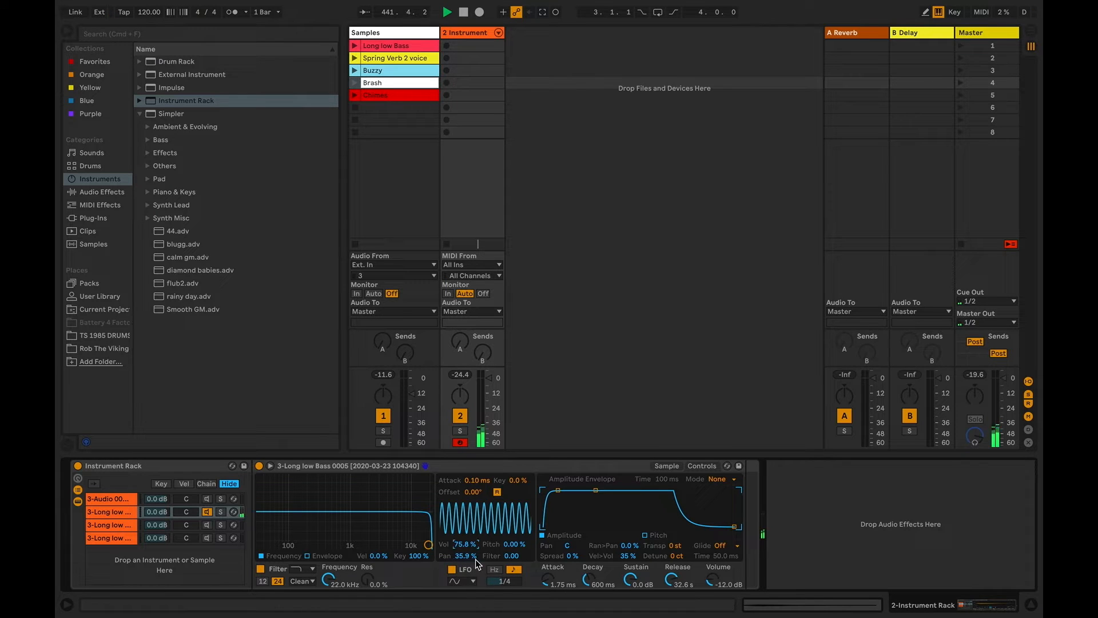
left_click_drag(501, 586, 502, 581)
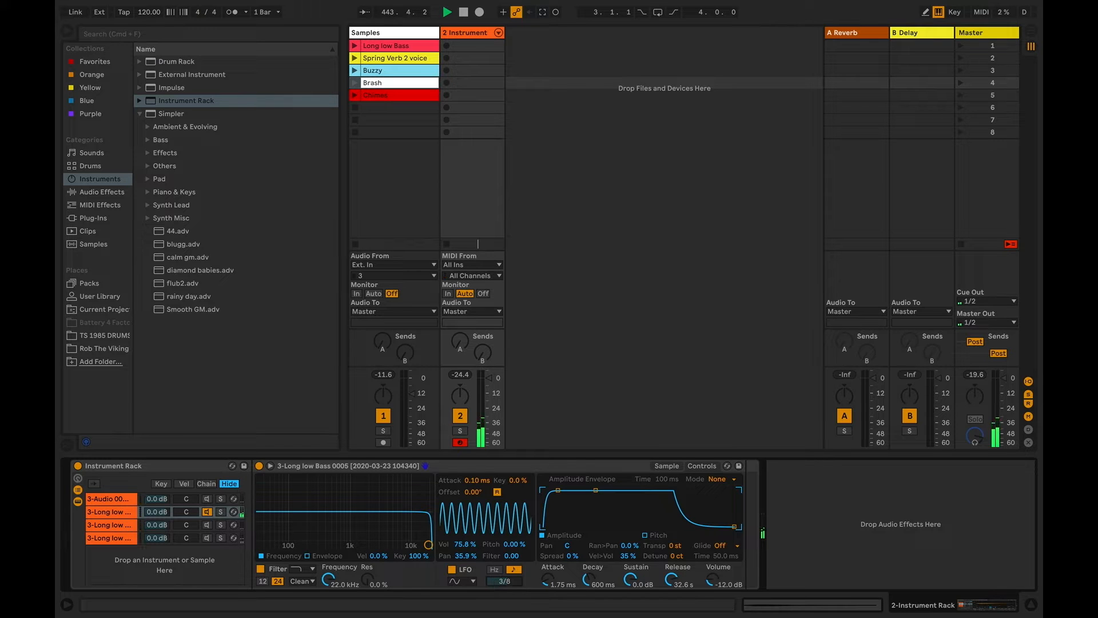
mouse_move(504, 581)
left_mouse_down()
mouse_move(492, 578)
mouse_move(504, 578)
left_mouse_up()
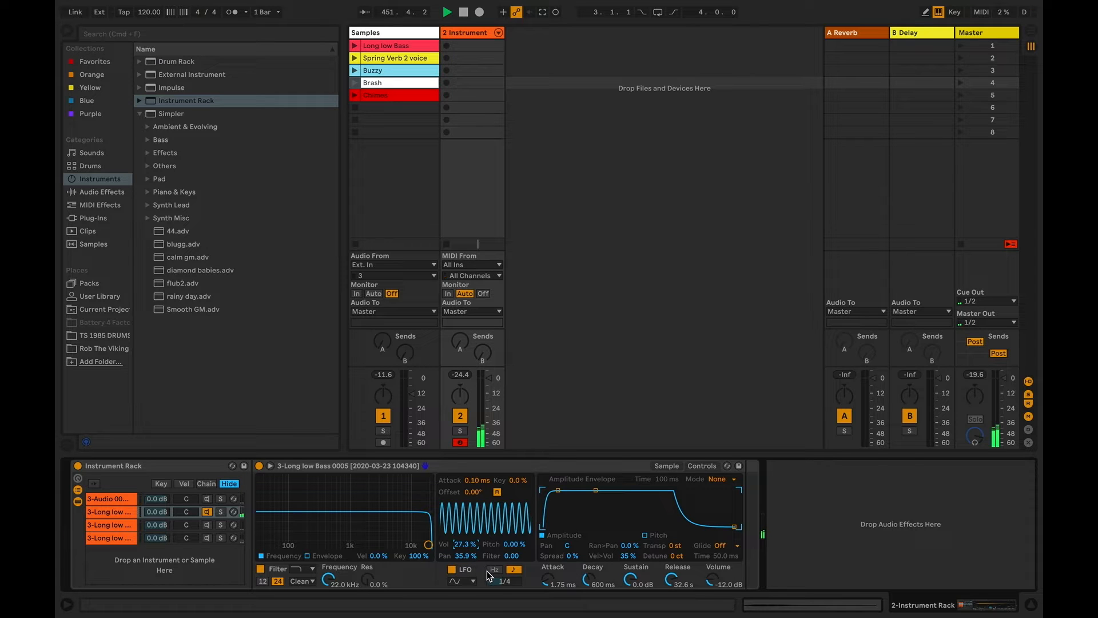
Audition the first two chains together, and deactivate both so that only the third chain is active
left_click(208, 500)
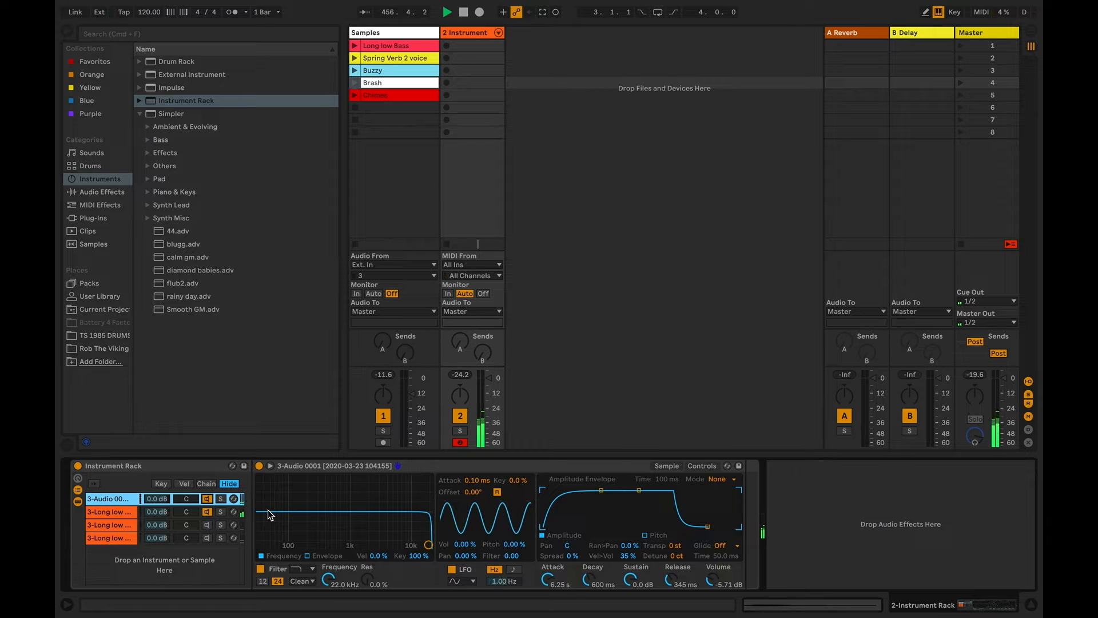
left_click(127, 525)
left_click(207, 513)
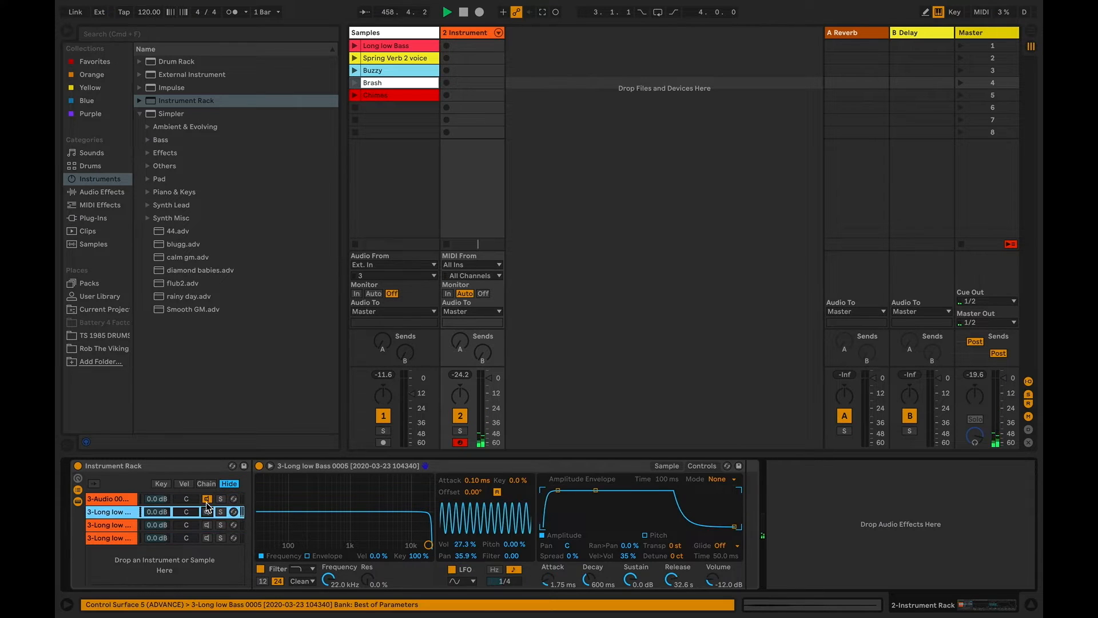
left_click(206, 500)
left_click(207, 526)
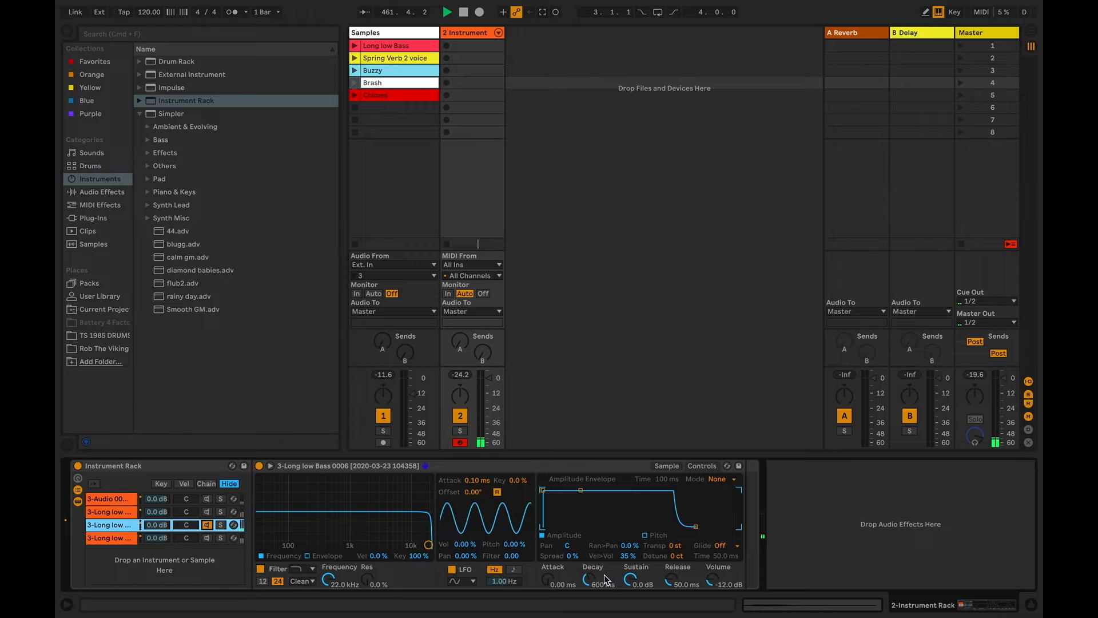
Set the third chain's Simpler Volume to -2.81 dB and its Release to 17.8 ms after trying 8.79 s
left_click_drag(716, 584, 715, 549)
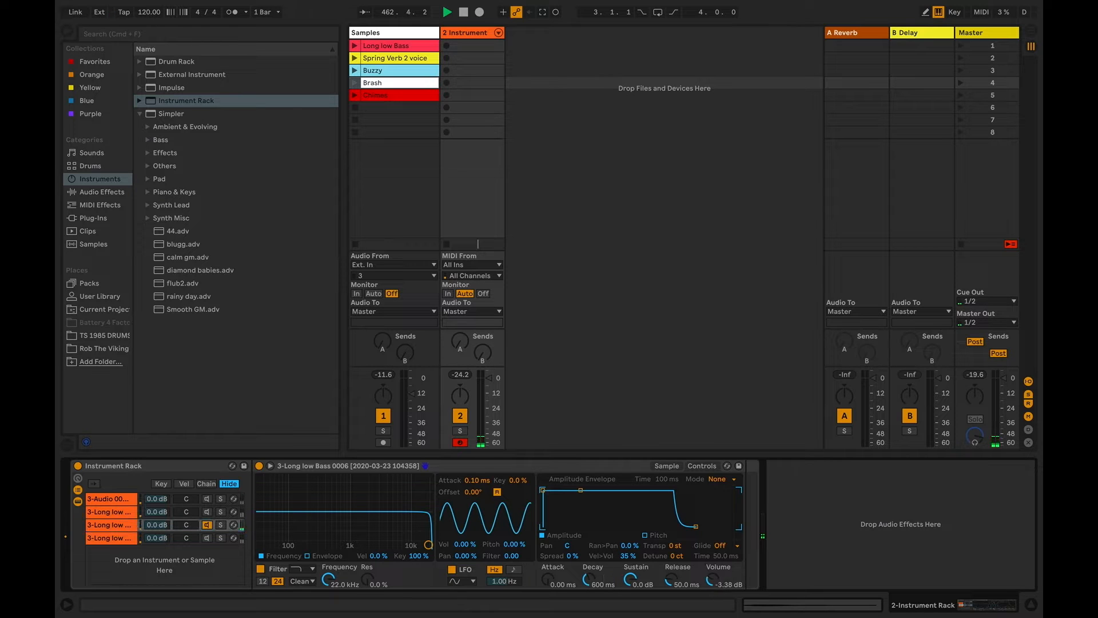
left_click(675, 465)
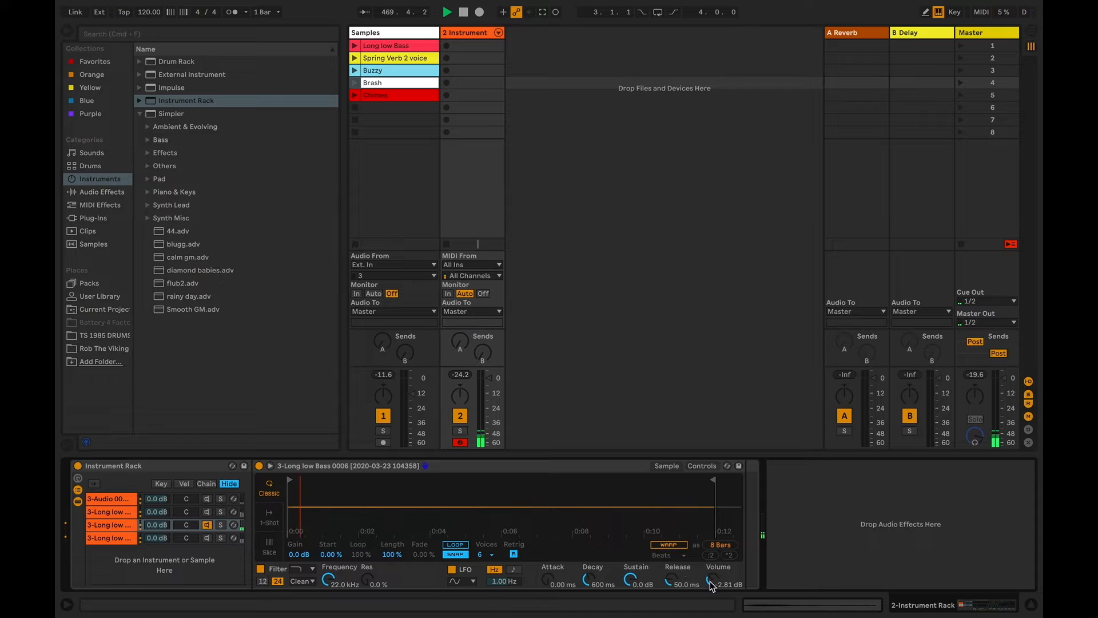
left_click_drag(673, 580, 673, 537)
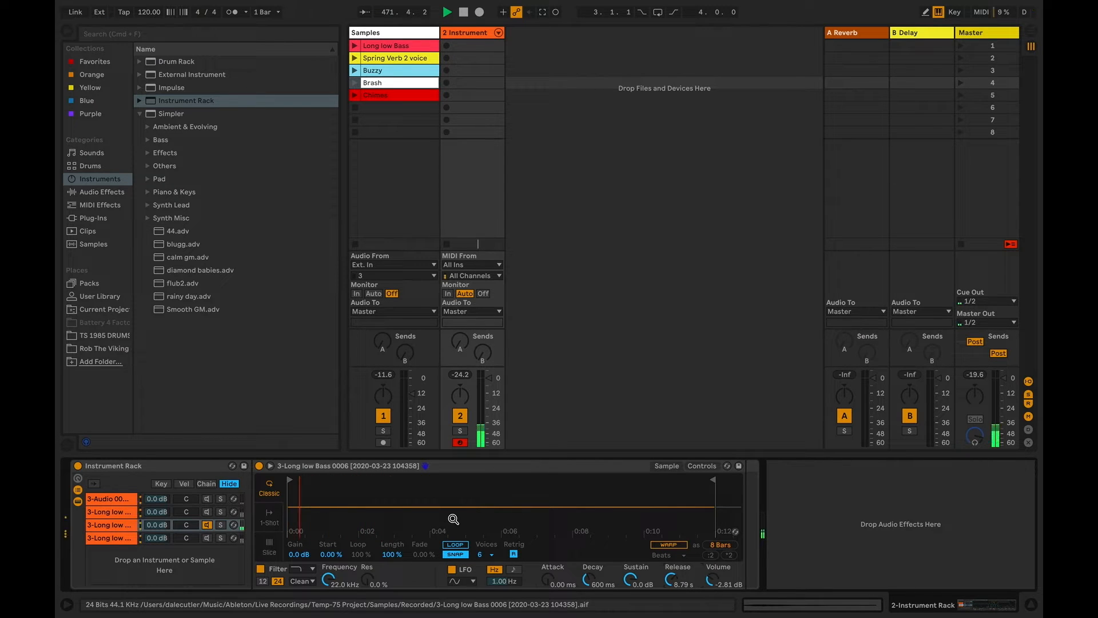
left_click_drag(674, 579, 673, 612)
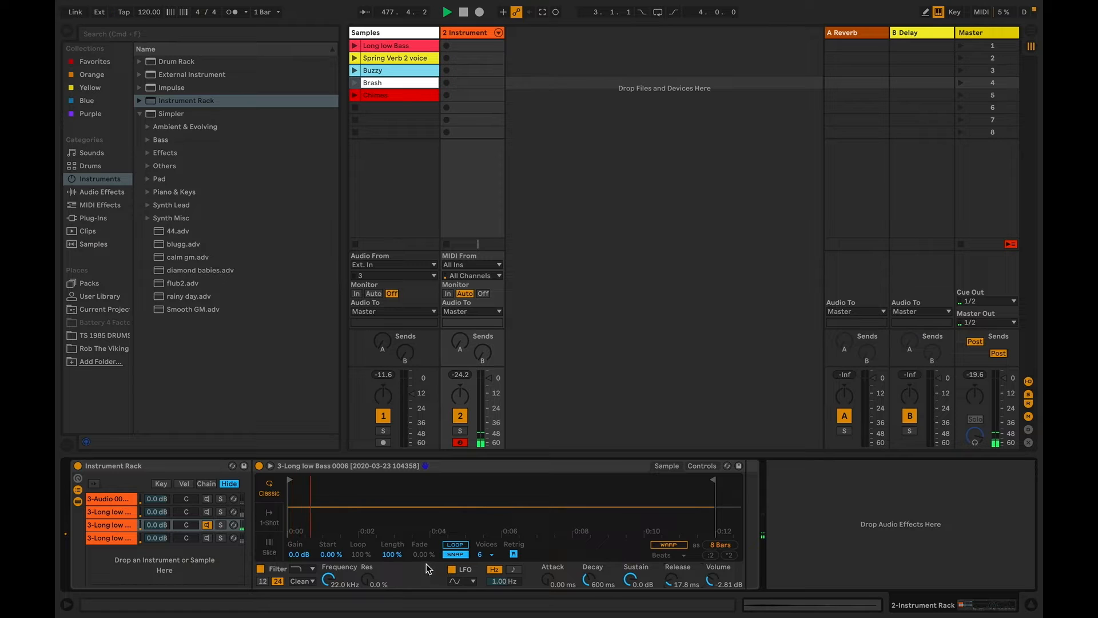
Audition the first three chains together, and leave only the first chain active
left_click(201, 512)
left_click(206, 498)
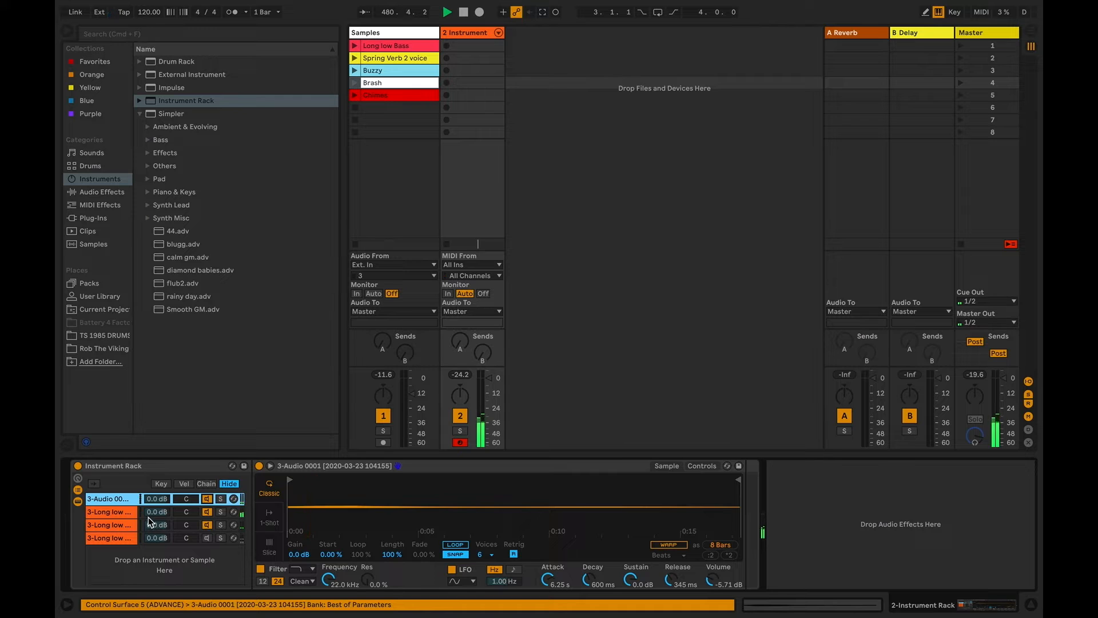
left_click(207, 512)
left_click(207, 524)
Try the first chain's Simpler Volume at 2.29 dB, comparing it with and without the second chain active
left_click(119, 499)
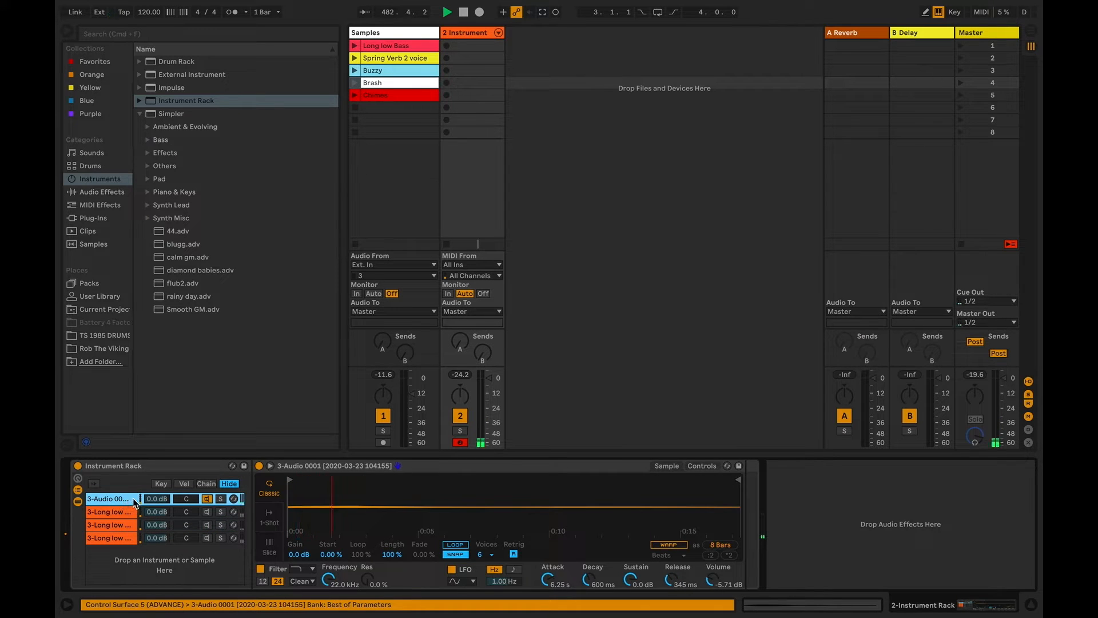
left_click_drag(710, 582, 711, 573)
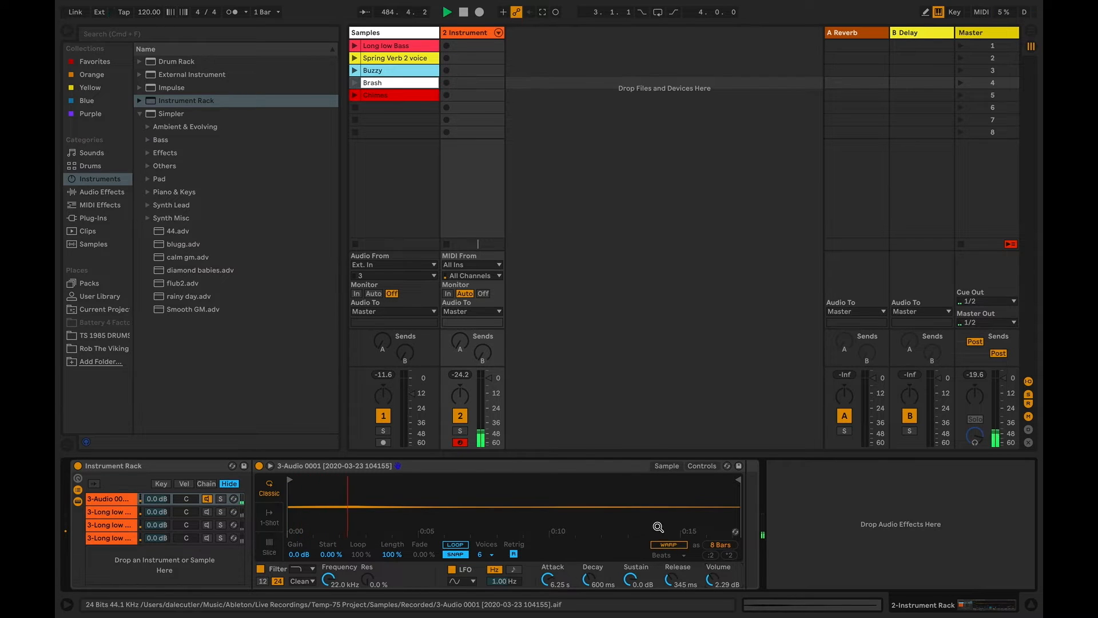
left_click(207, 510)
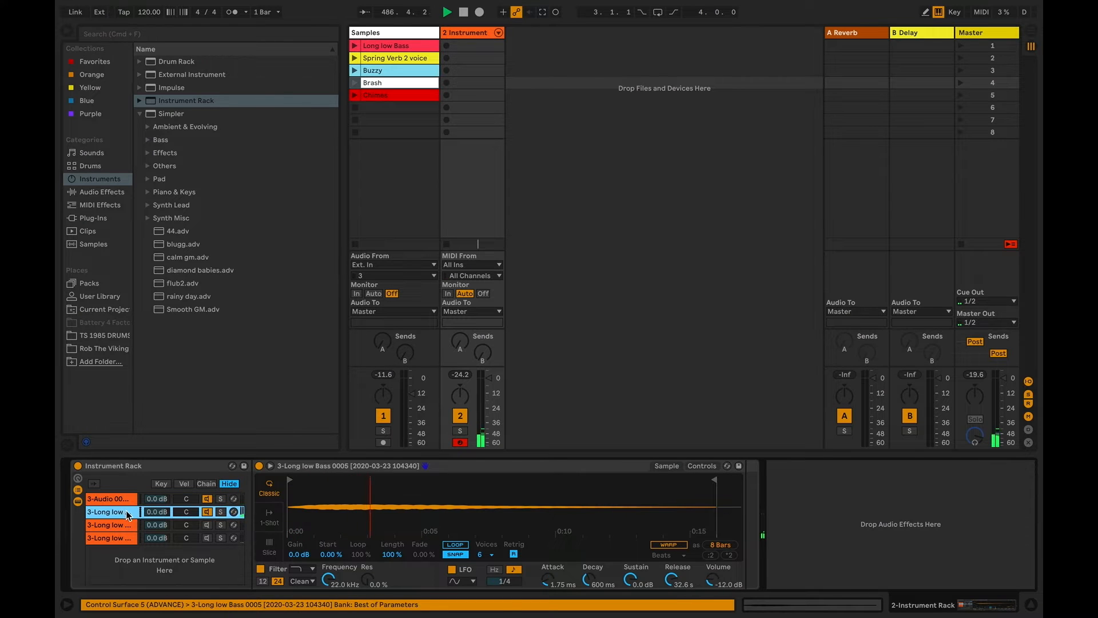
left_click(117, 524)
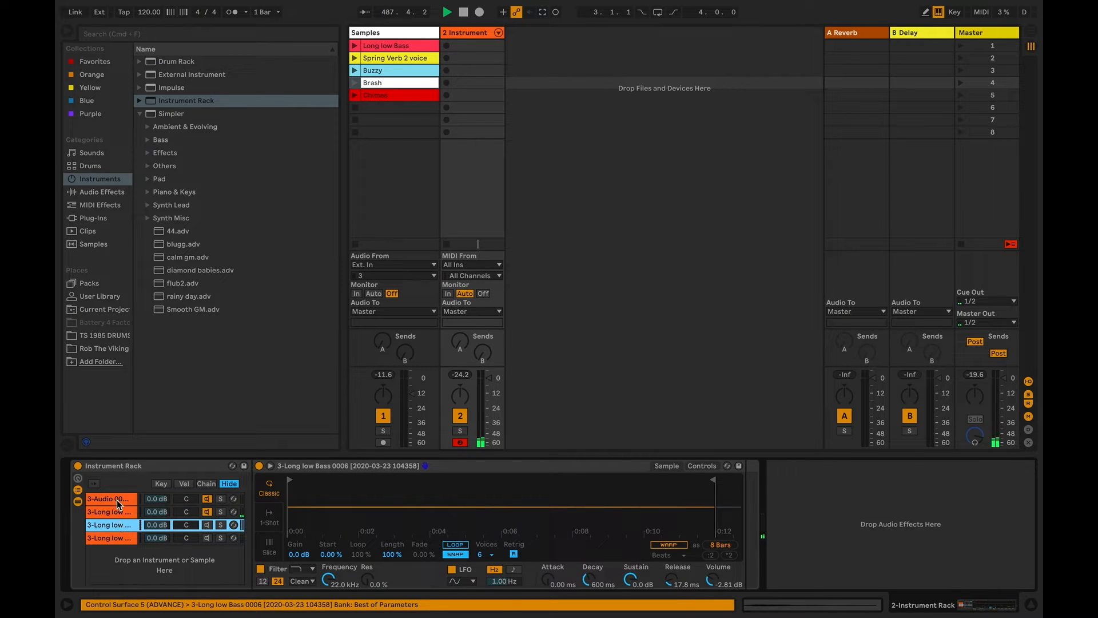
left_click(200, 512)
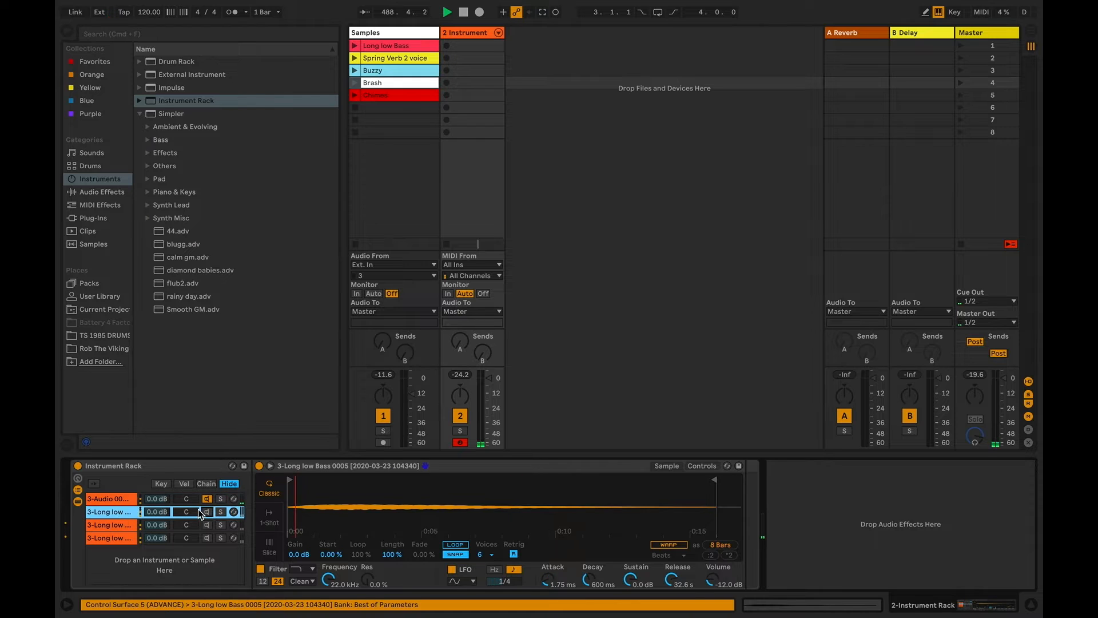
left_click(200, 498)
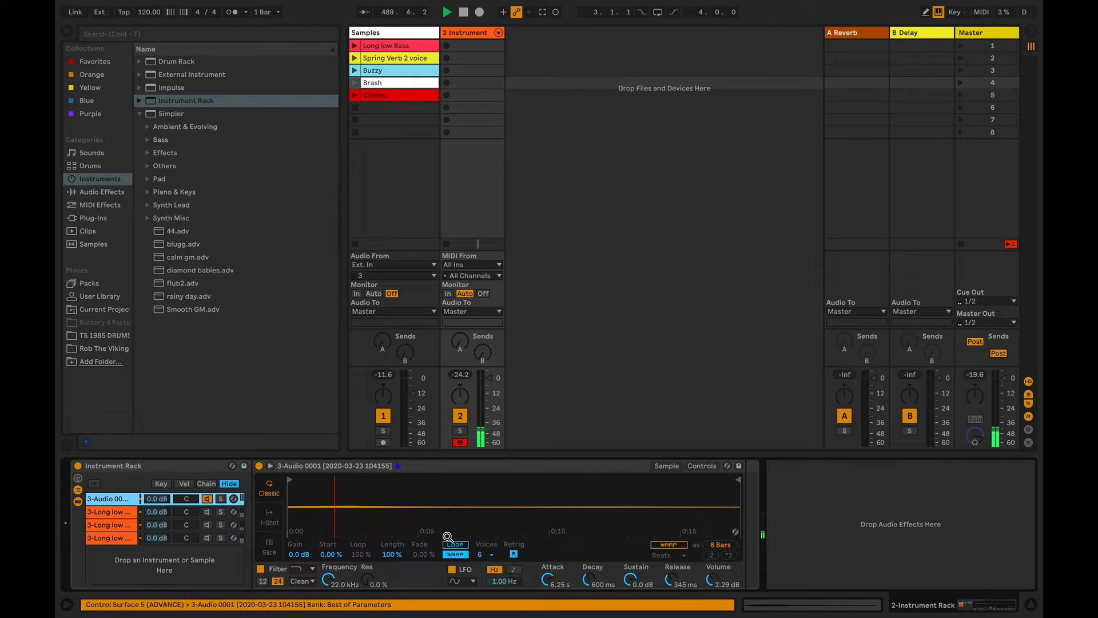
left_click(201, 511)
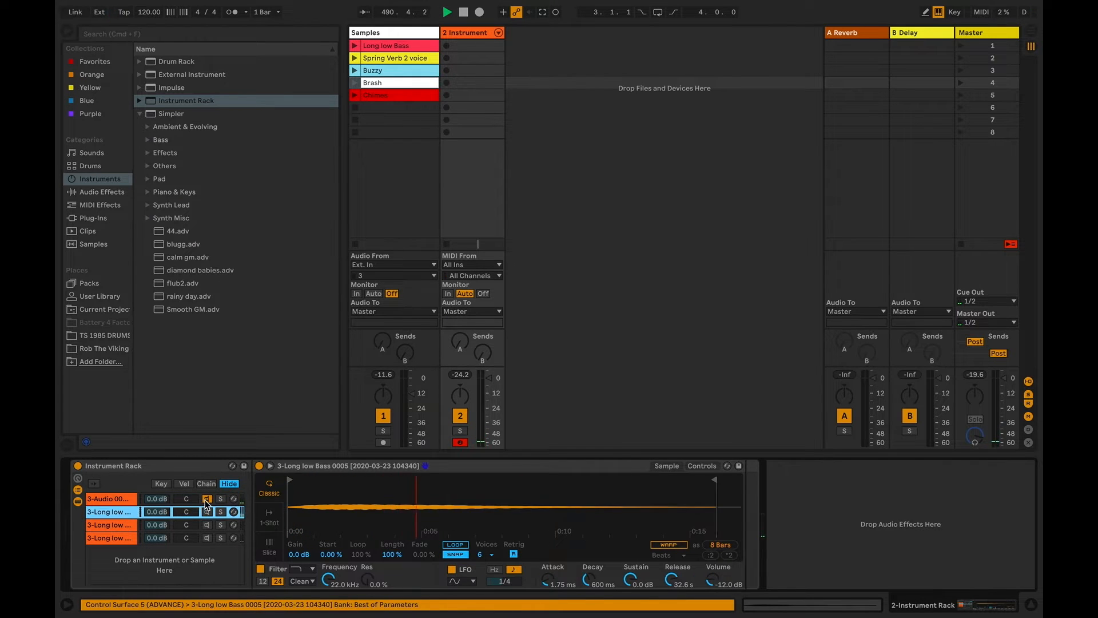
Make the second chain the only active one and set its Simpler Attack to 3.17 s
left_click(206, 499)
left_click(207, 511)
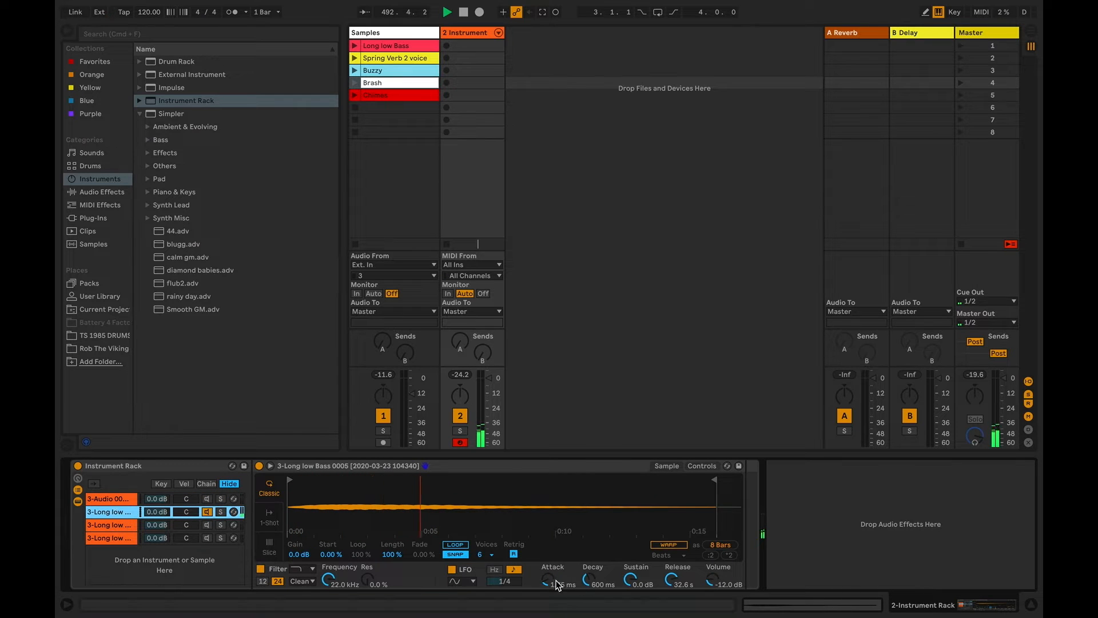
mouse_move(557, 585)
left_mouse_down()
mouse_move(550, 563)
mouse_move(548, 584)
left_mouse_up()
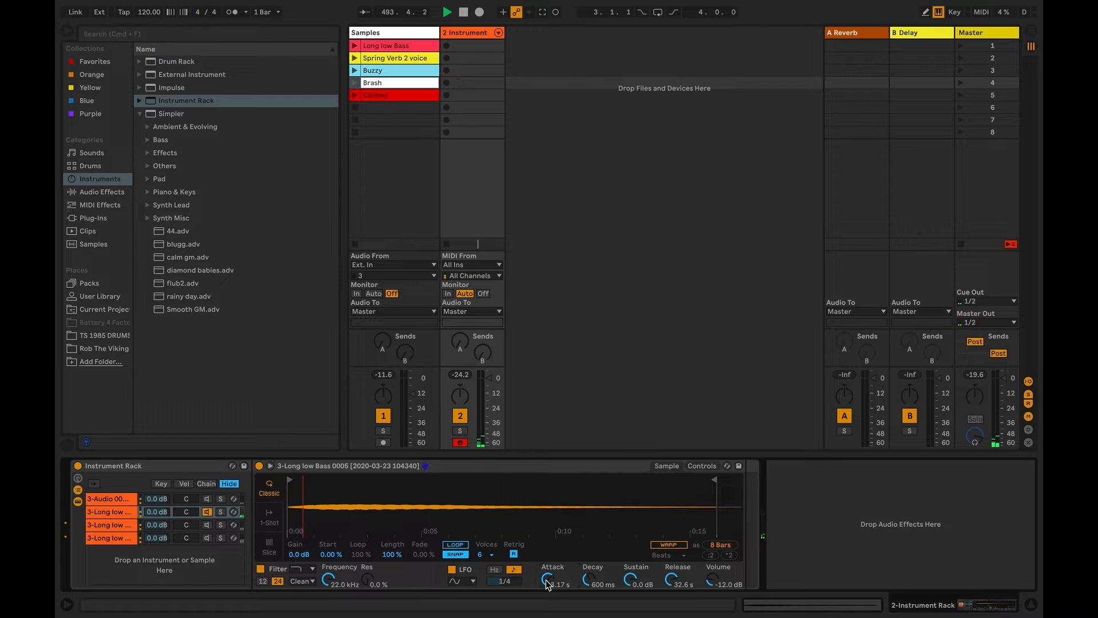
left_click(143, 501)
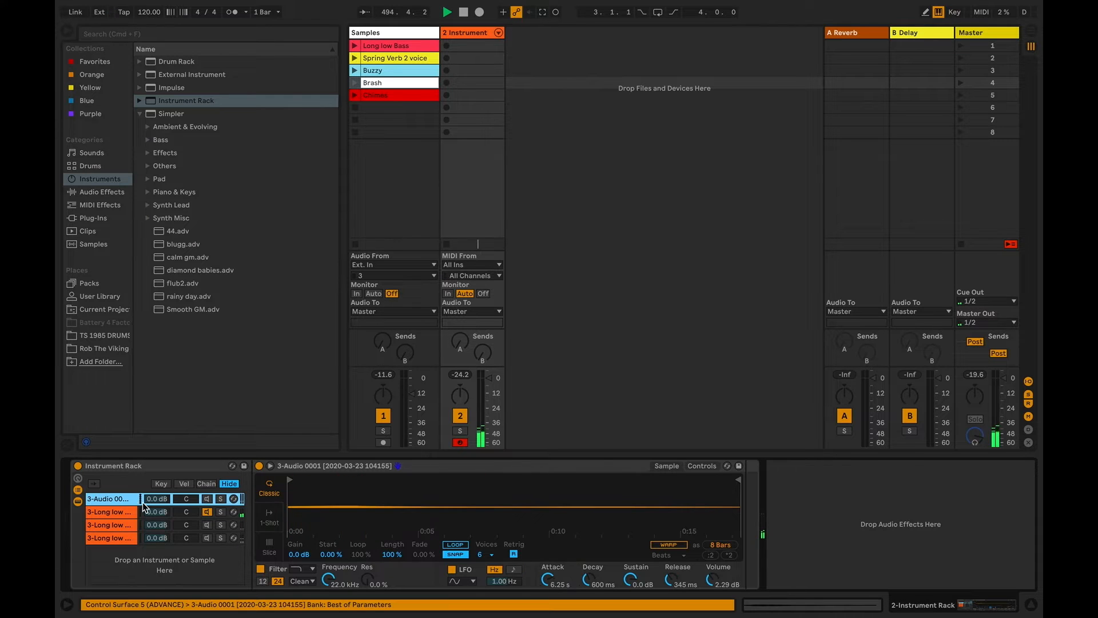
left_click(120, 510)
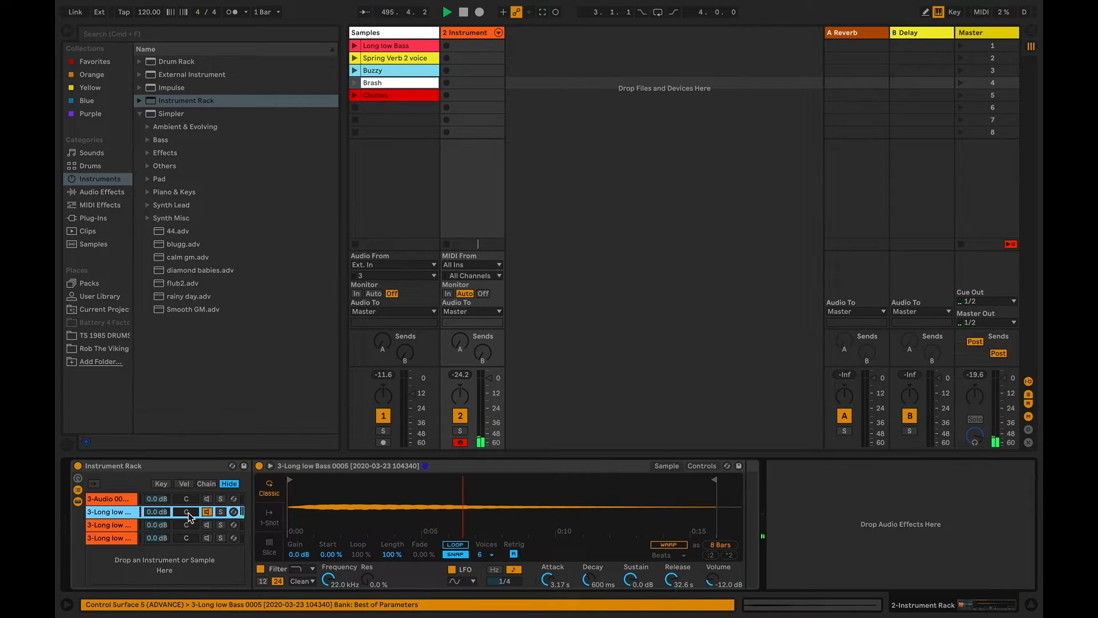
Make only the first chain active and raise its Simpler Volume to 5.14 dB
left_click(119, 500)
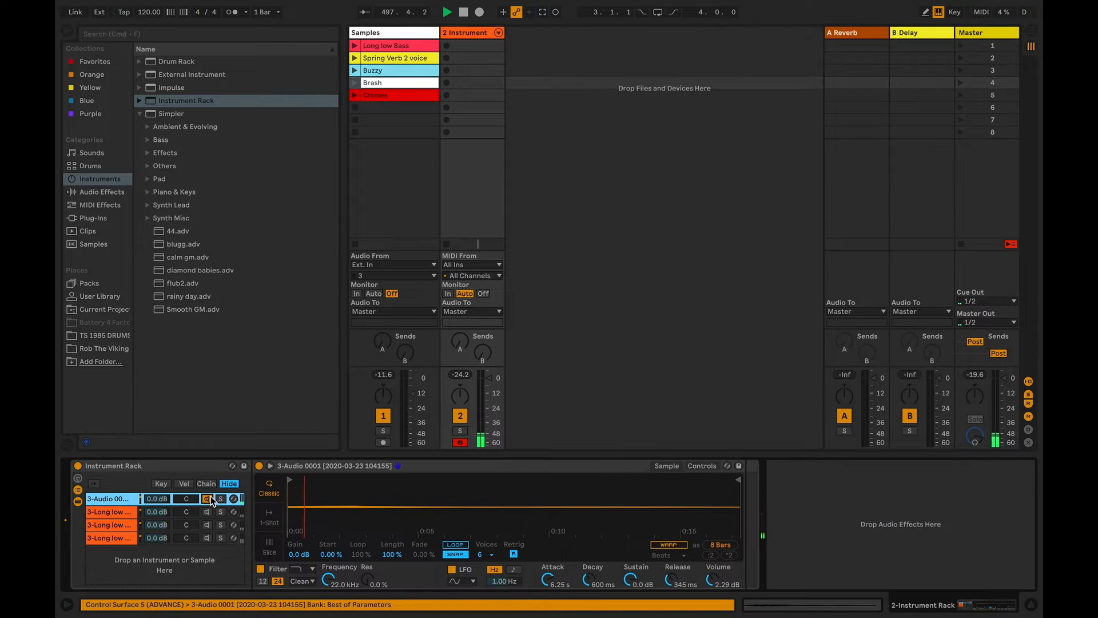
left_click_drag(716, 582, 716, 569)
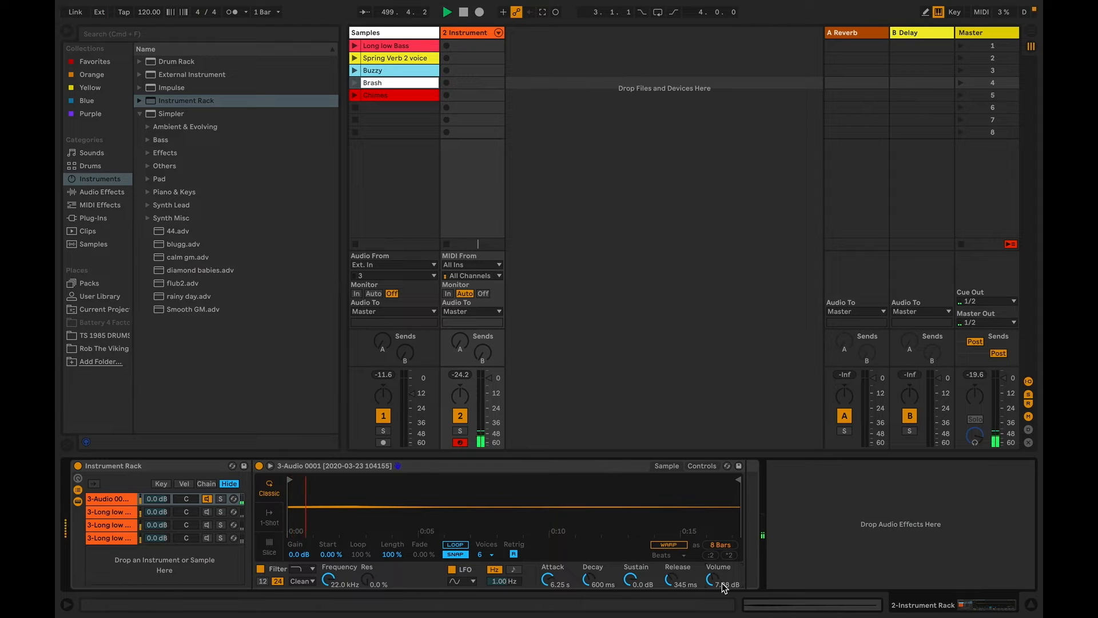
left_click_drag(716, 578, 716, 578)
left_click(115, 501)
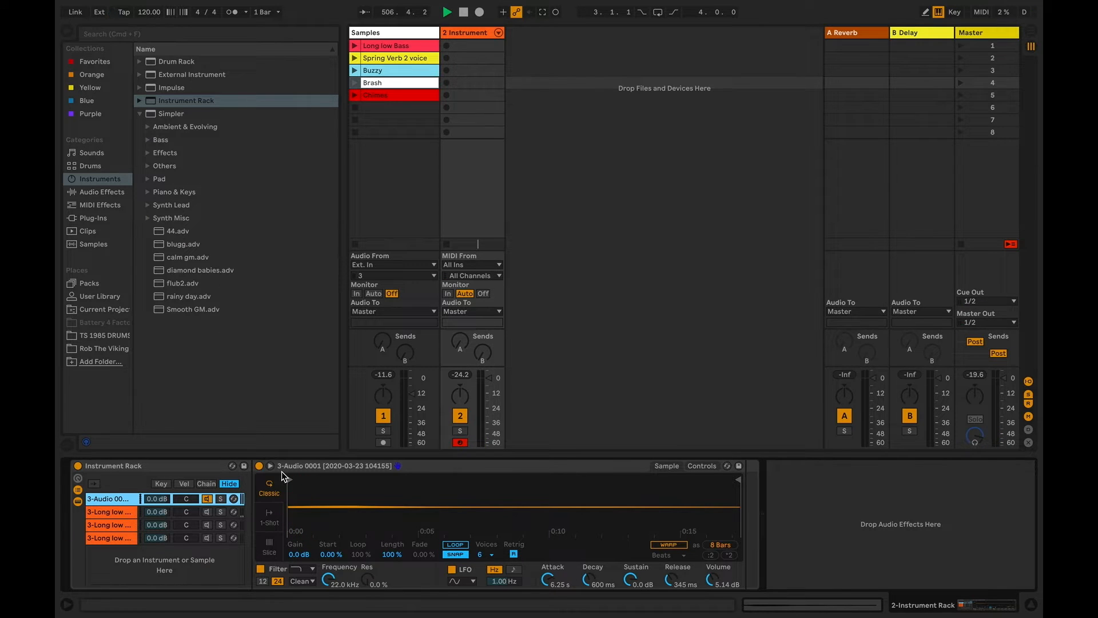
With only the second chain active, add ValhallaShimmer from the Yellow collection to it and lower the reverb mix slightly
left_click(123, 512)
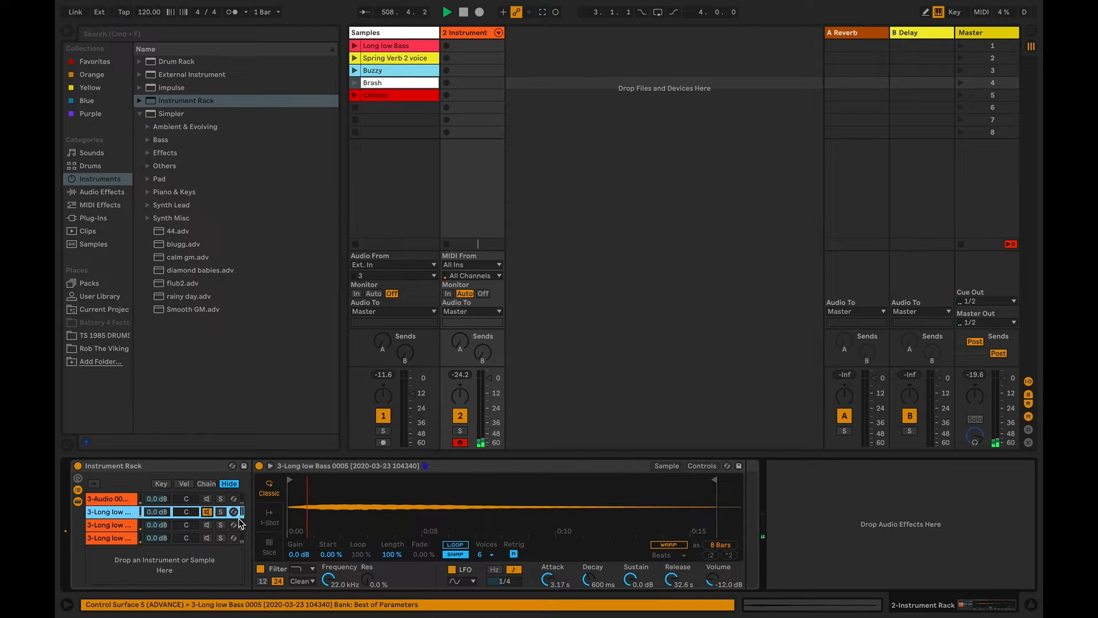
left_click(91, 88)
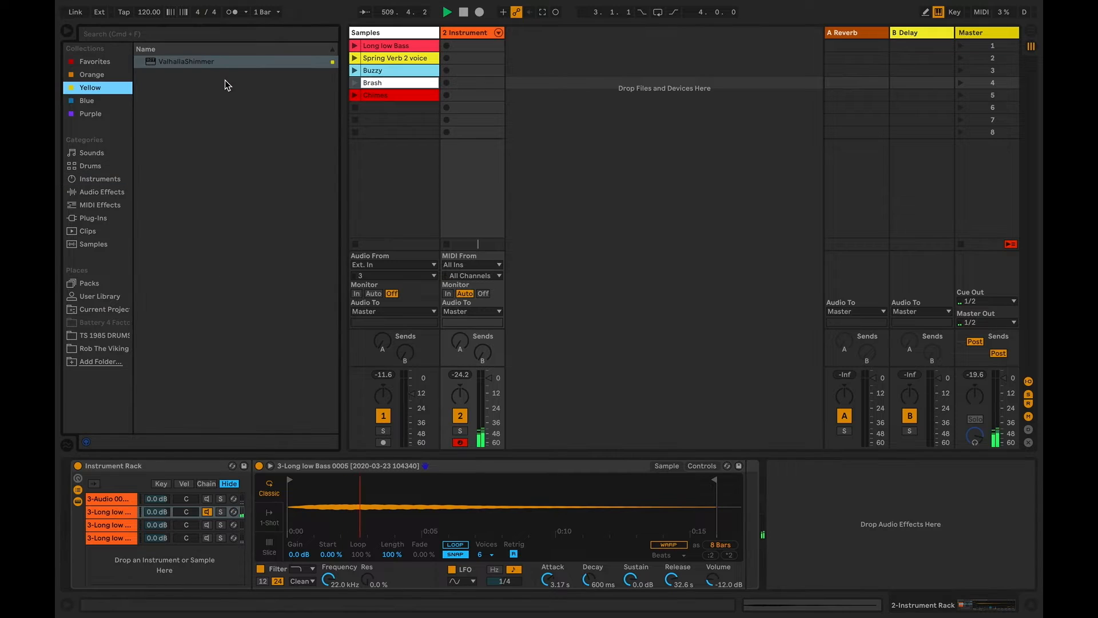
left_click_drag(195, 62, 117, 513)
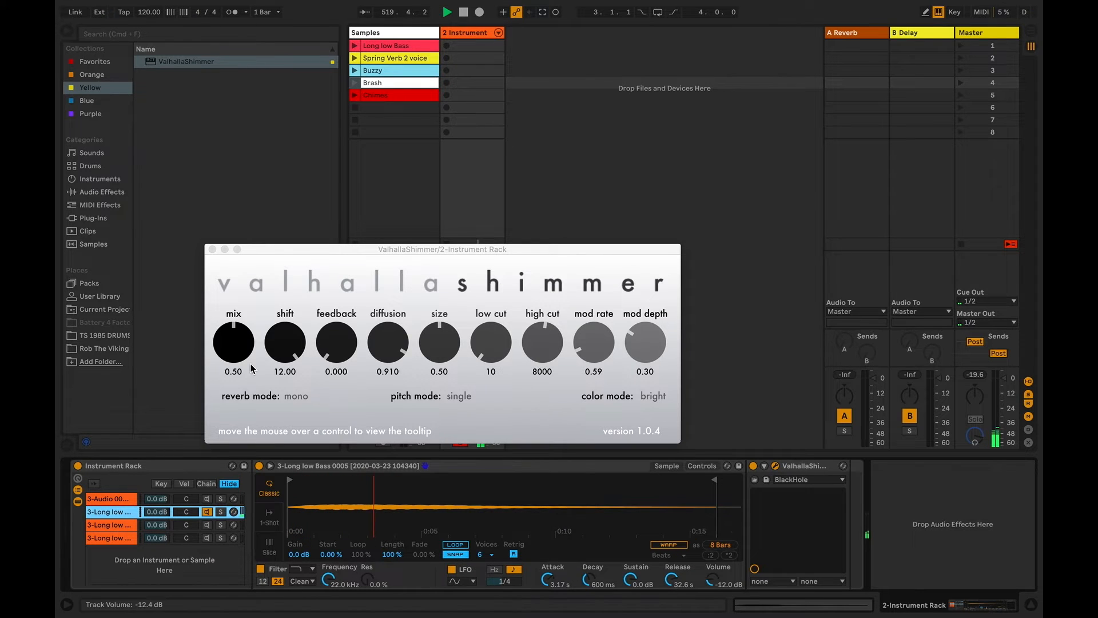
left_click_drag(242, 345, 242, 352)
left_click(212, 249)
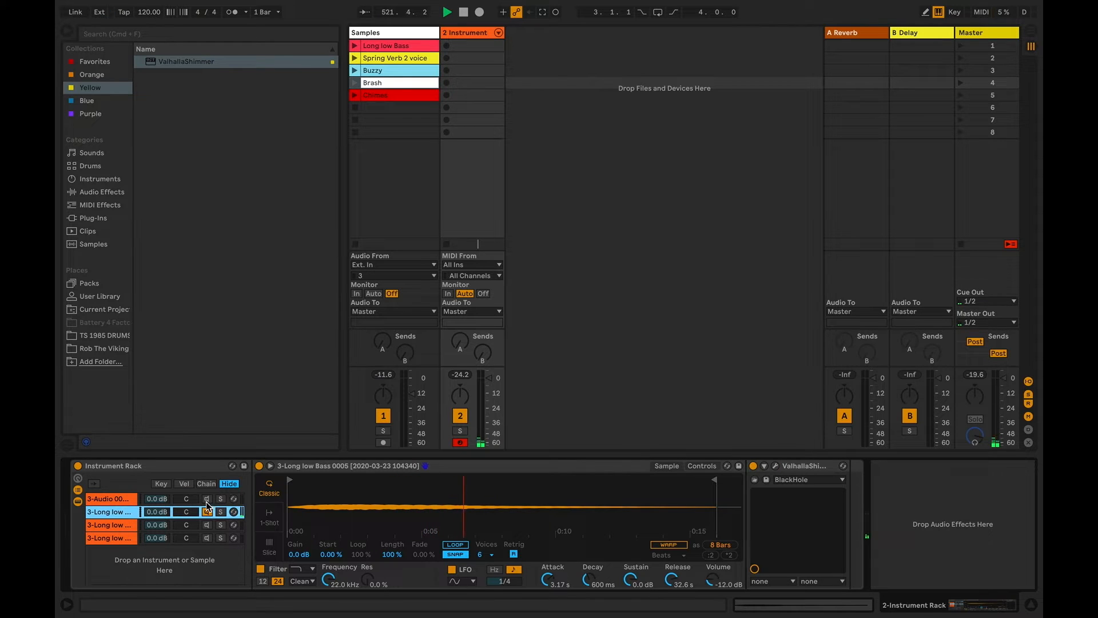
Activate the first chain alongside the second and set the second chain's rack volume to 1.6 dB after trying -7.4 dB
left_click(124, 502)
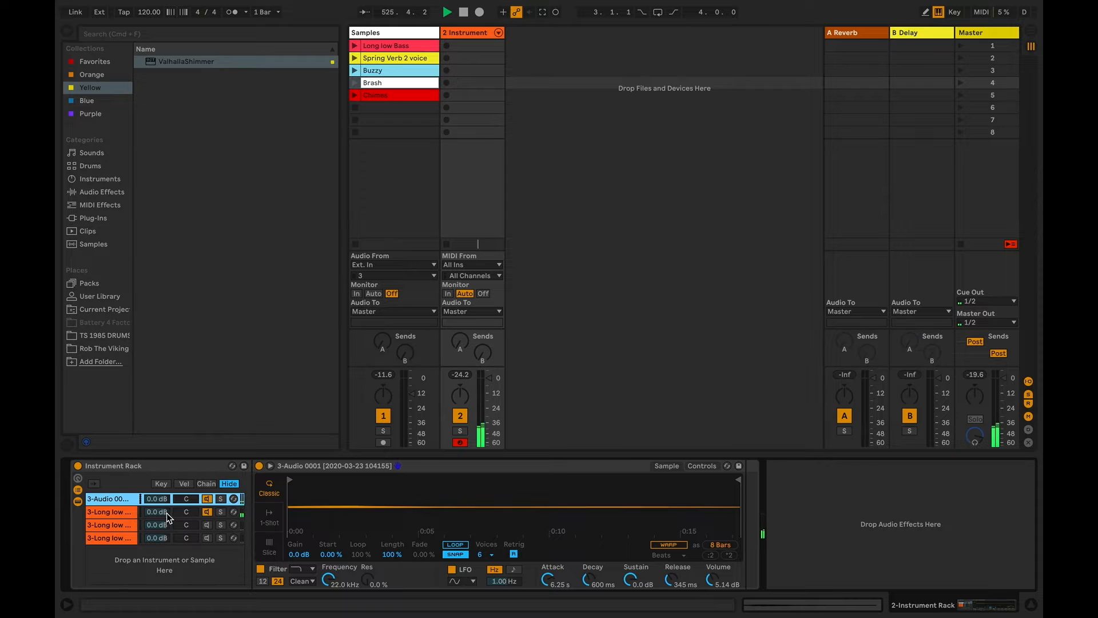
mouse_move(166, 513)
left_mouse_down()
mouse_move(167, 549)
mouse_move(161, 516)
left_mouse_up()
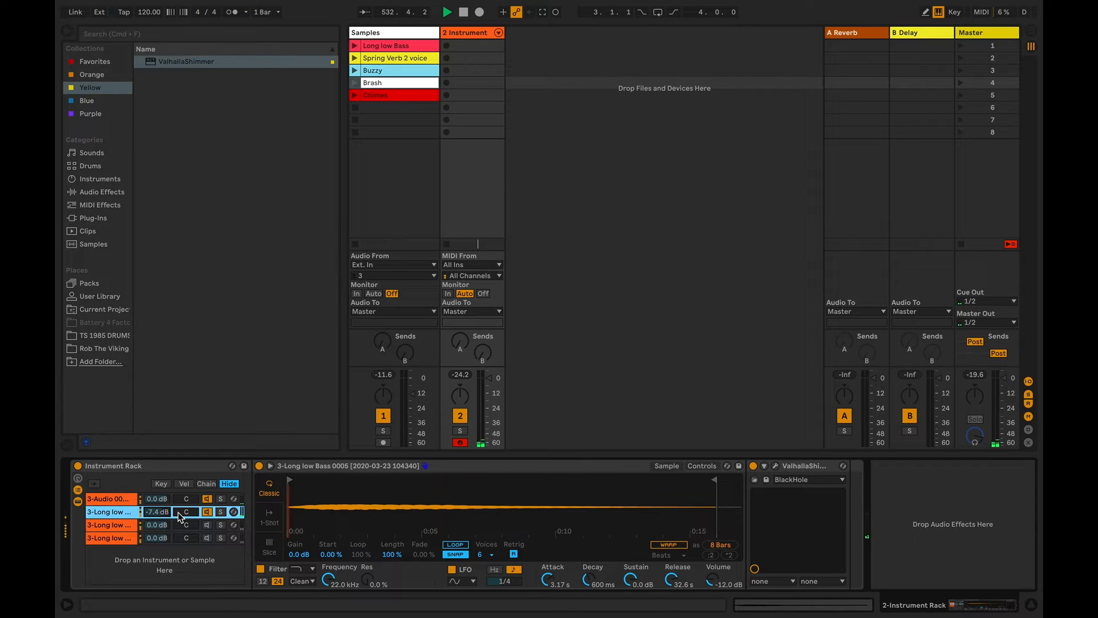
mouse_move(158, 511)
left_mouse_down()
mouse_move(157, 521)
mouse_move(157, 492)
left_mouse_up()
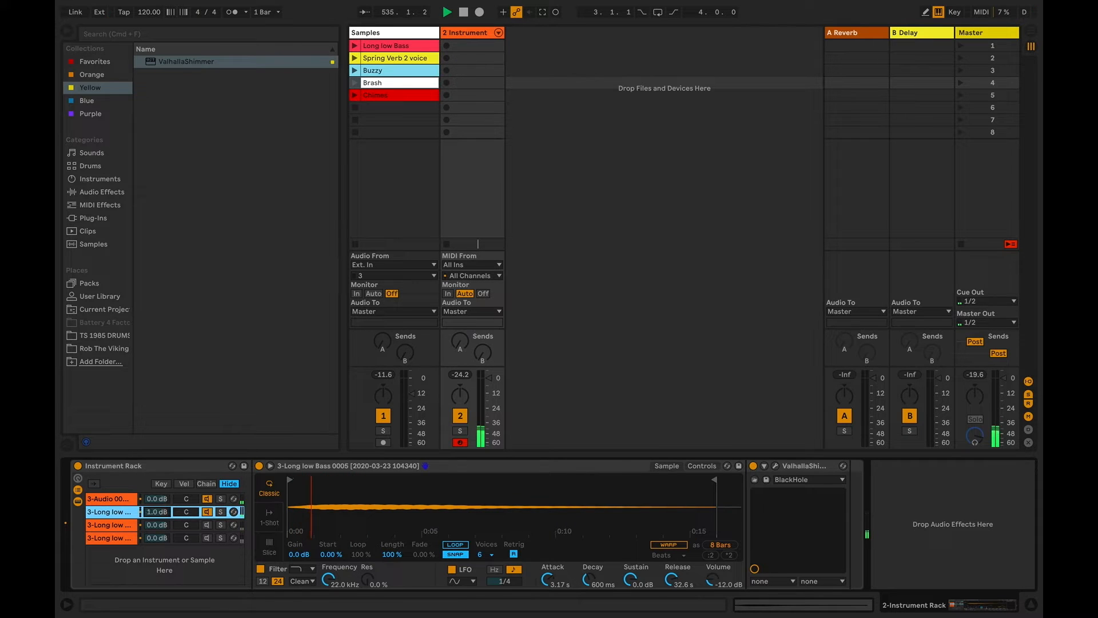
Make only the third chain active and add ValhallaDelay from the Favorites collection to it
left_click(207, 512)
left_click(207, 500)
left_click(208, 525)
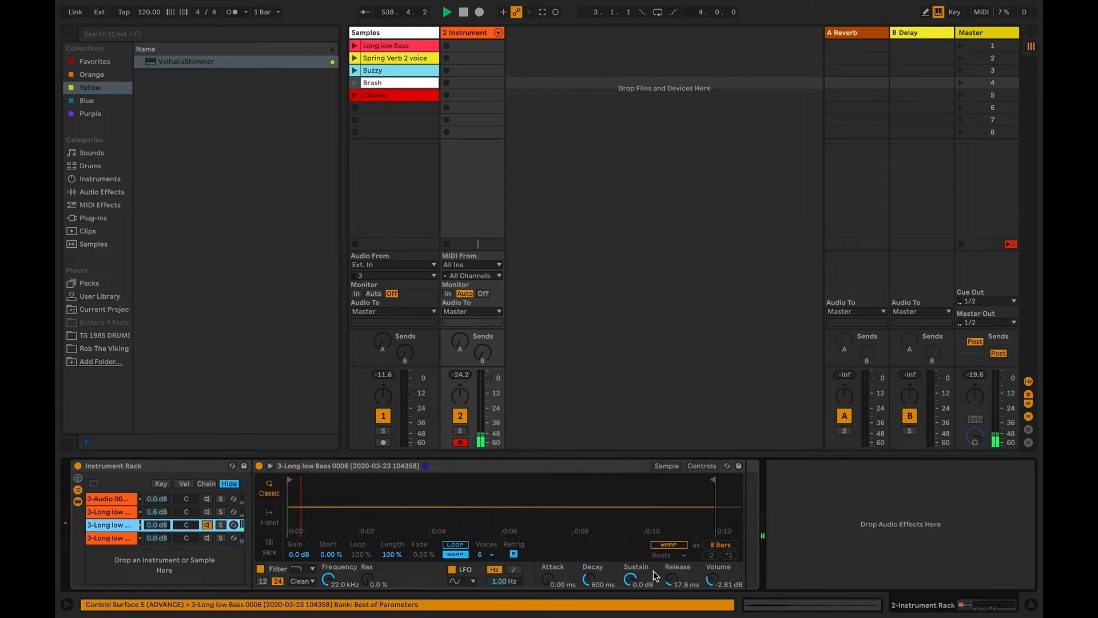
left_click(94, 61)
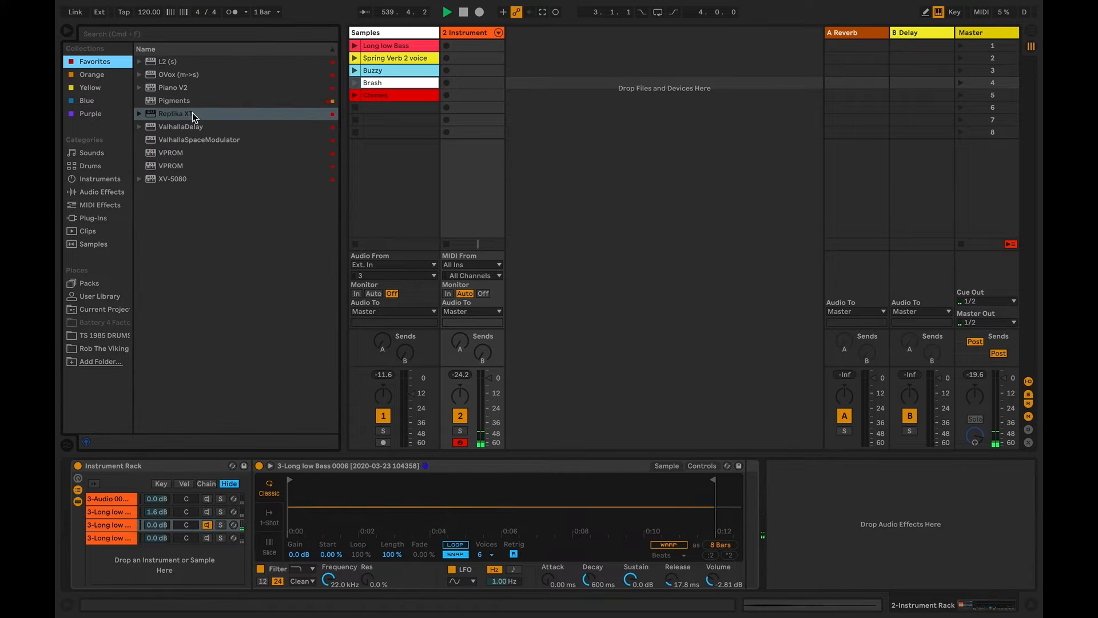
left_click(191, 118)
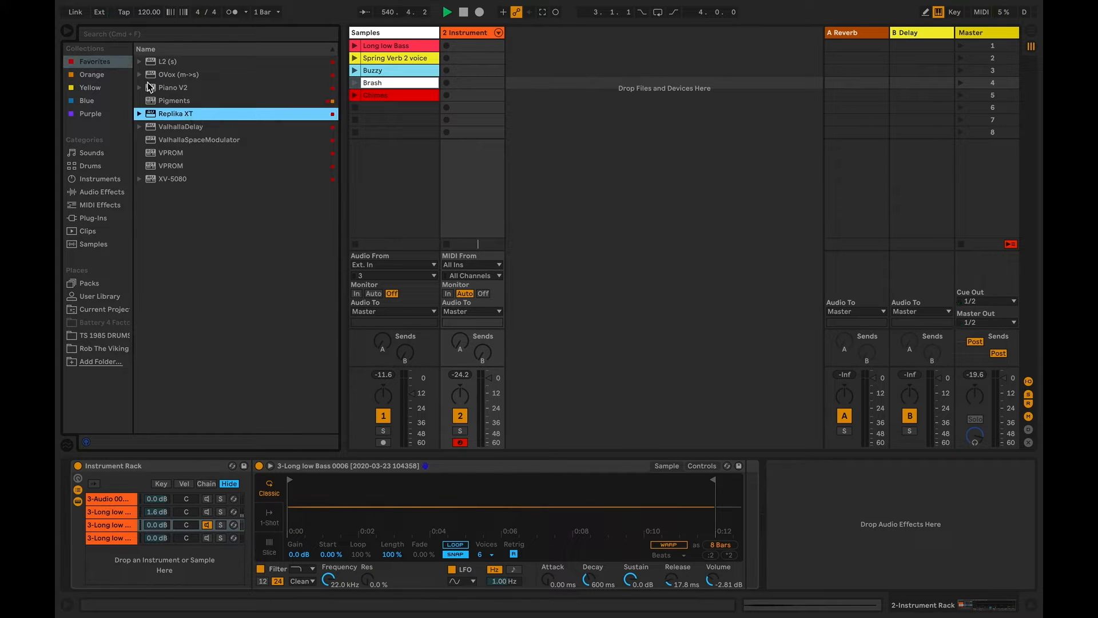
left_click(199, 128)
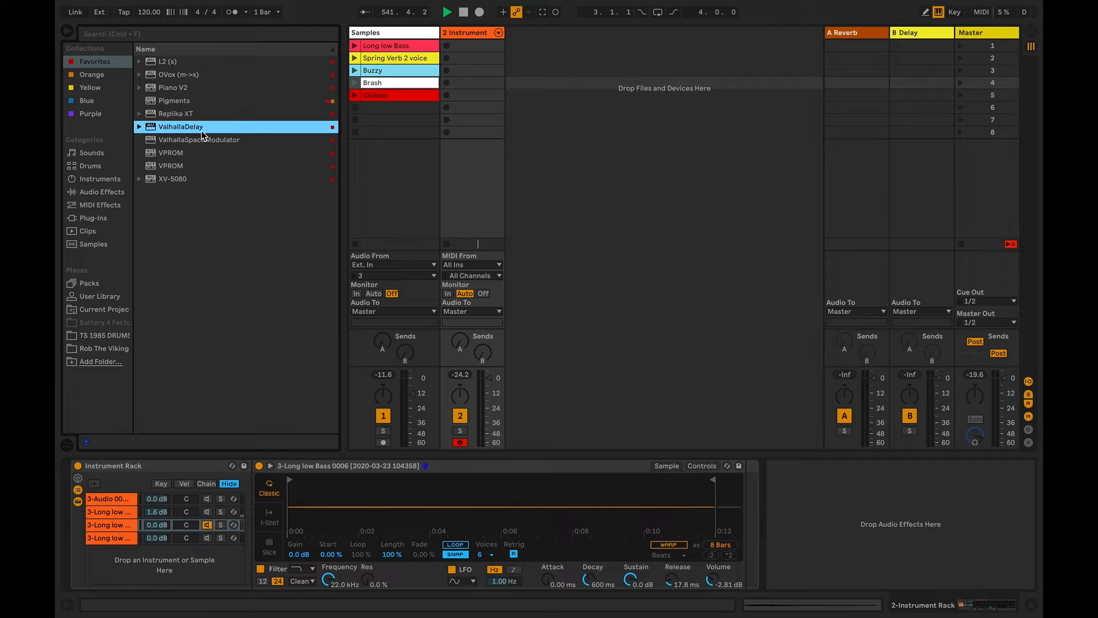
left_click_drag(238, 221, 130, 525)
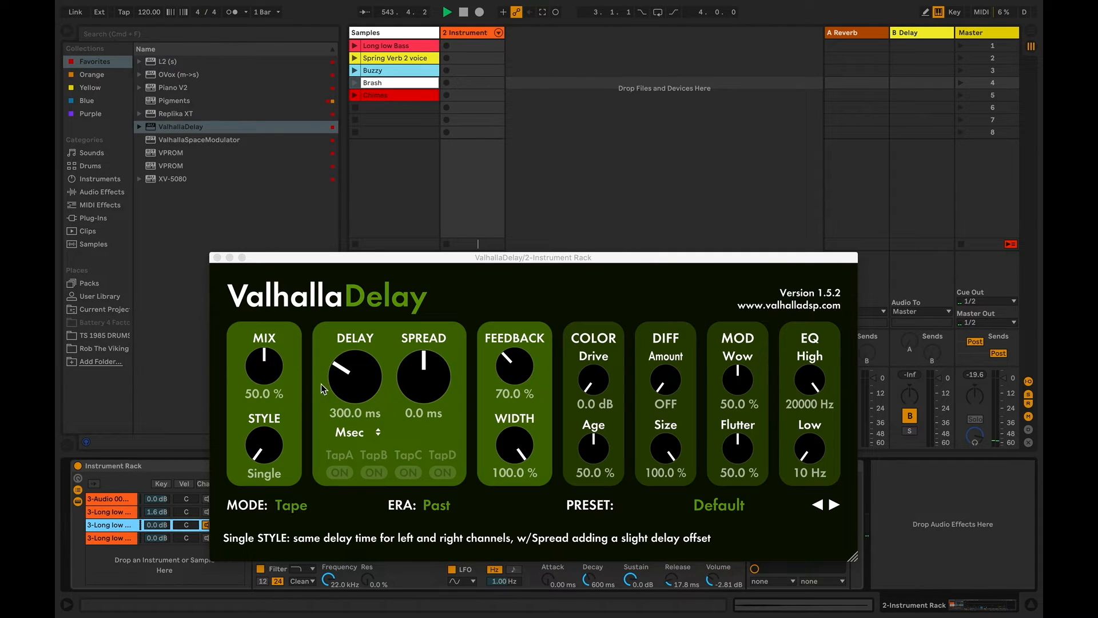
Load the TAPE-Dotted8thNoteSynth preset in ValhallaDelay, and set mix to 23.1 %, low EQ to 640 Hz and feedback to 85.2 %
left_click(839, 506)
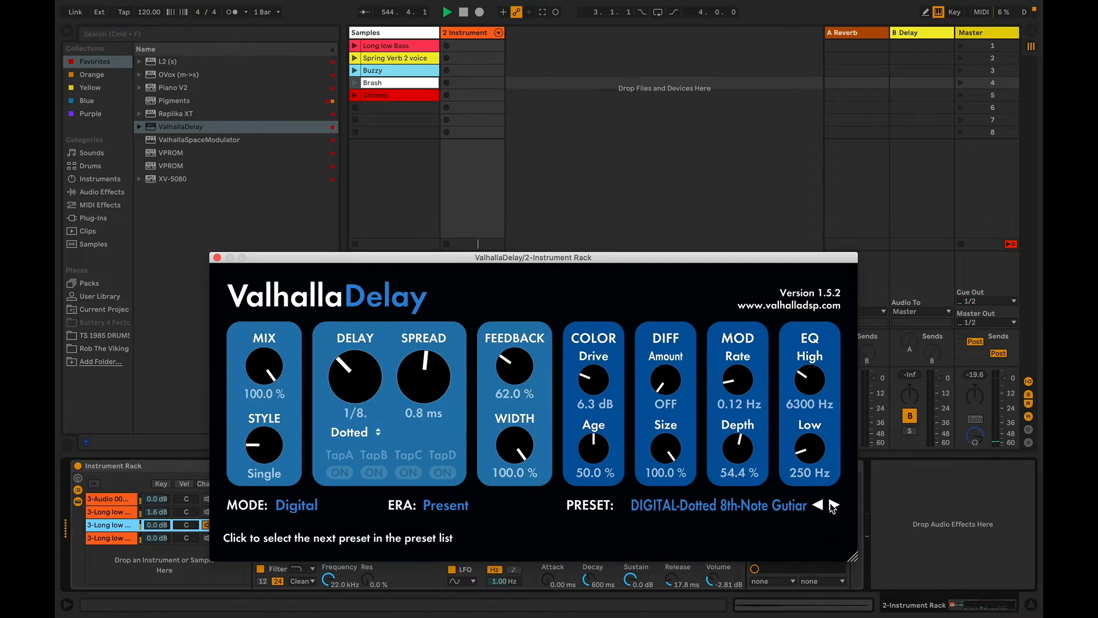
left_click(836, 506)
left_click(837, 505)
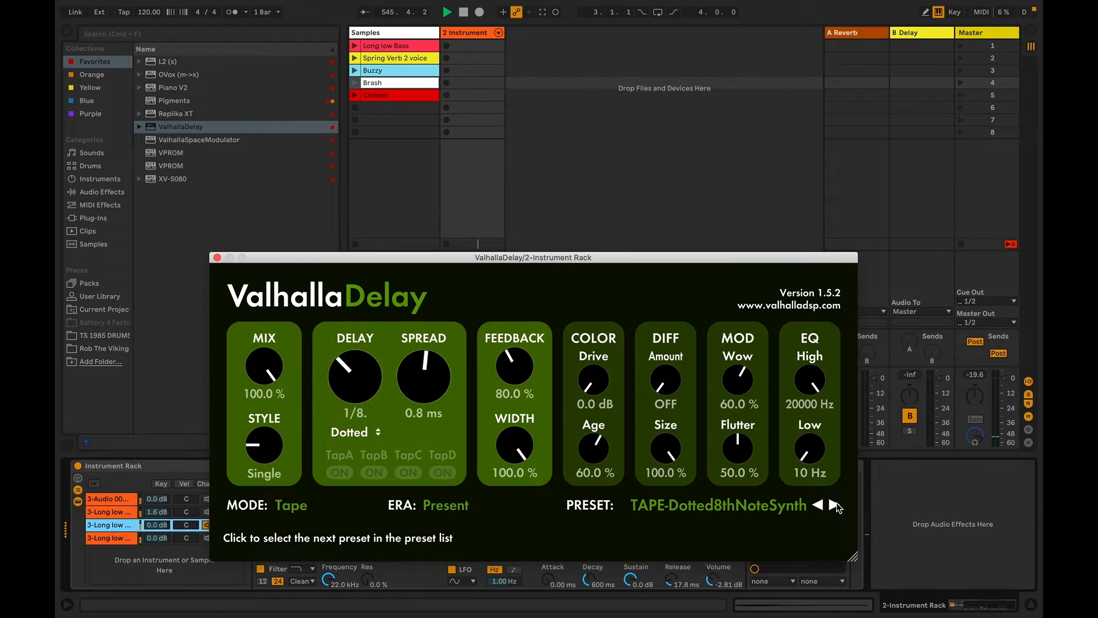
left_click_drag(264, 367, 264, 495)
left_click_drag(810, 452, 811, 408)
left_click_drag(515, 371, 515, 367)
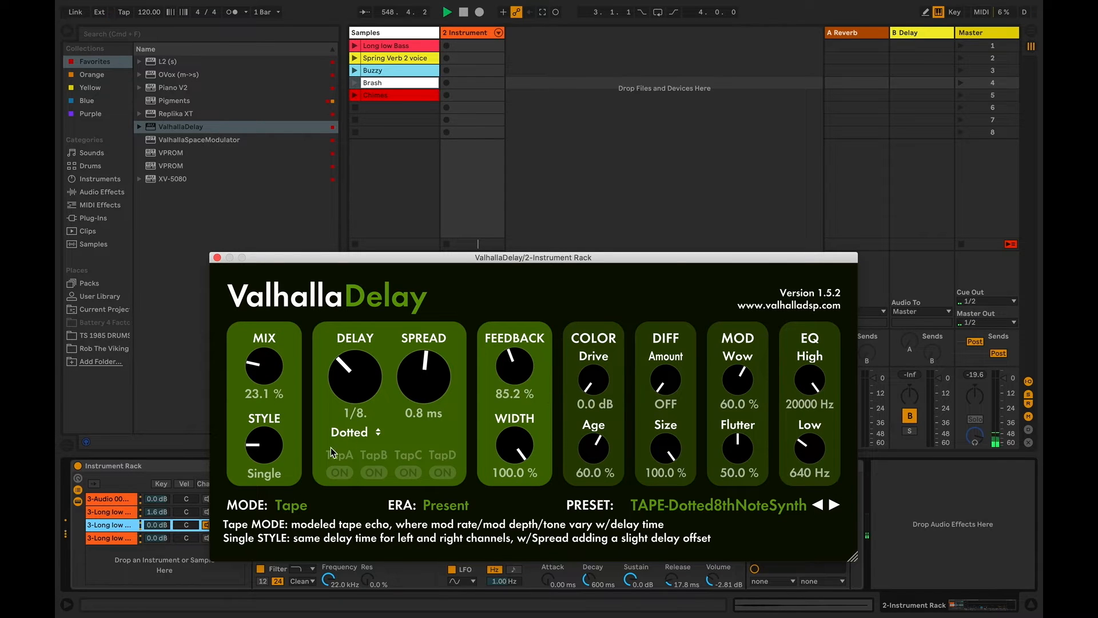
Switch the delay style to PingPong with 29.7 % mix, a dotted 1/4 left delay and 109.4 % feedback
left_click_drag(265, 446, 264, 361)
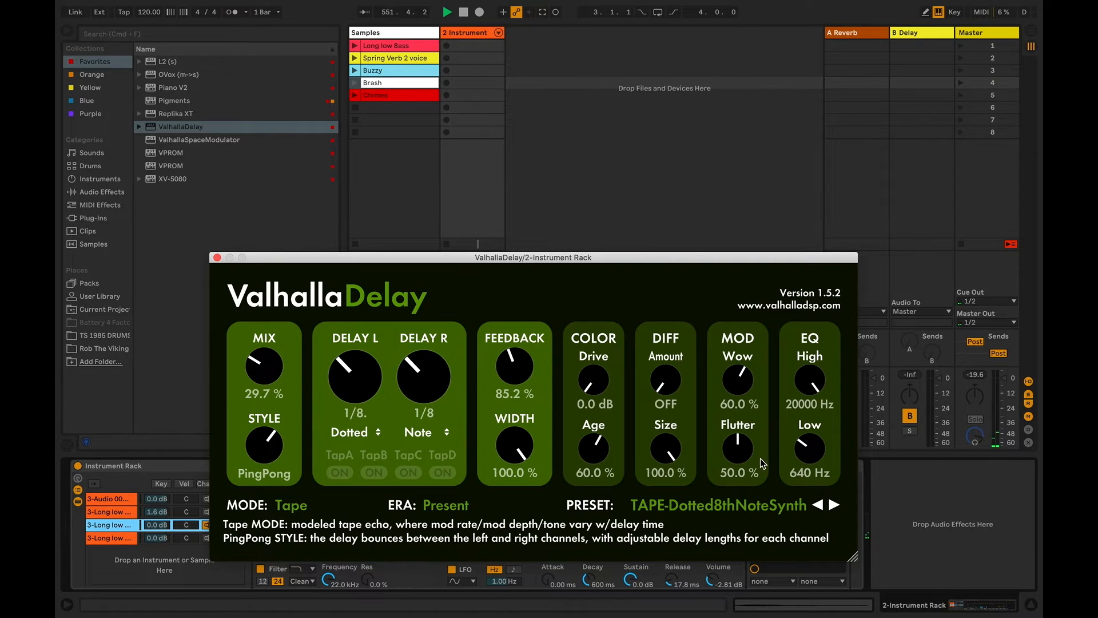
left_click_drag(371, 394, 369, 380)
left_click_drag(508, 370, 506, 355)
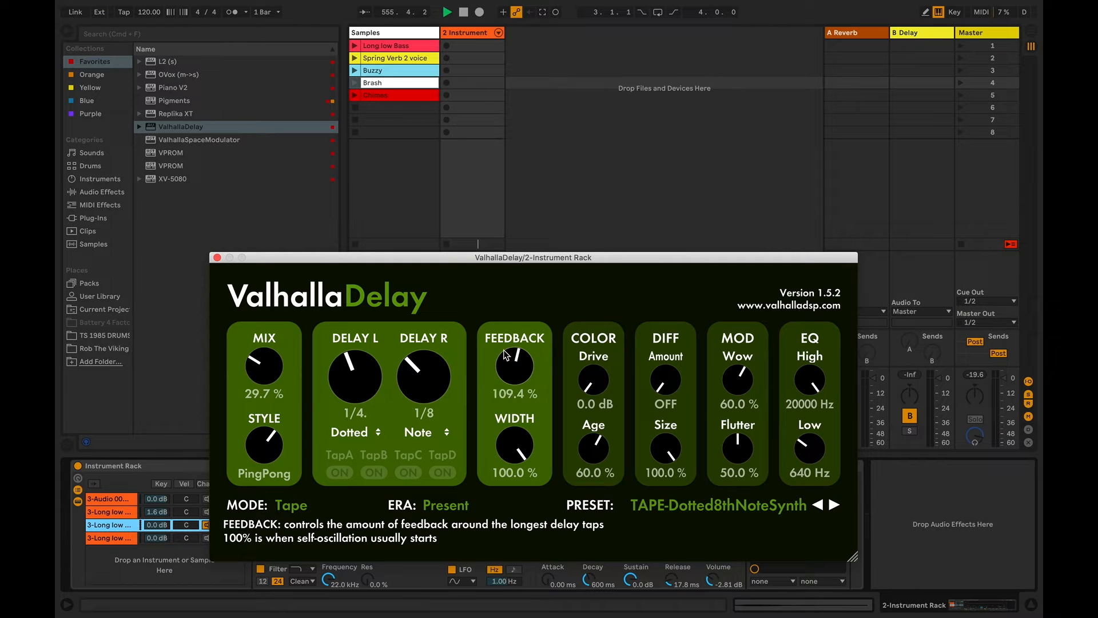
Raise the delay's feedback to 113.8 % and mix to 40.1 %, and set the third chain's Simpler Volume to 5.06 dB
left_click_drag(265, 390, 265, 368)
left_click_drag(521, 371, 521, 368)
left_click_drag(271, 379, 271, 372)
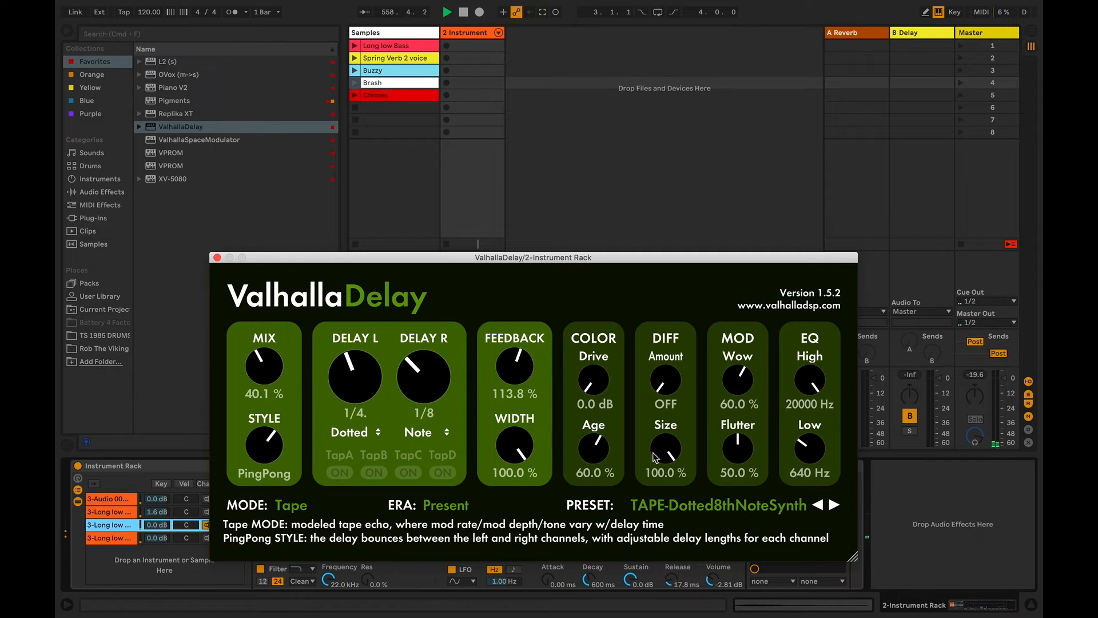
left_click(217, 257)
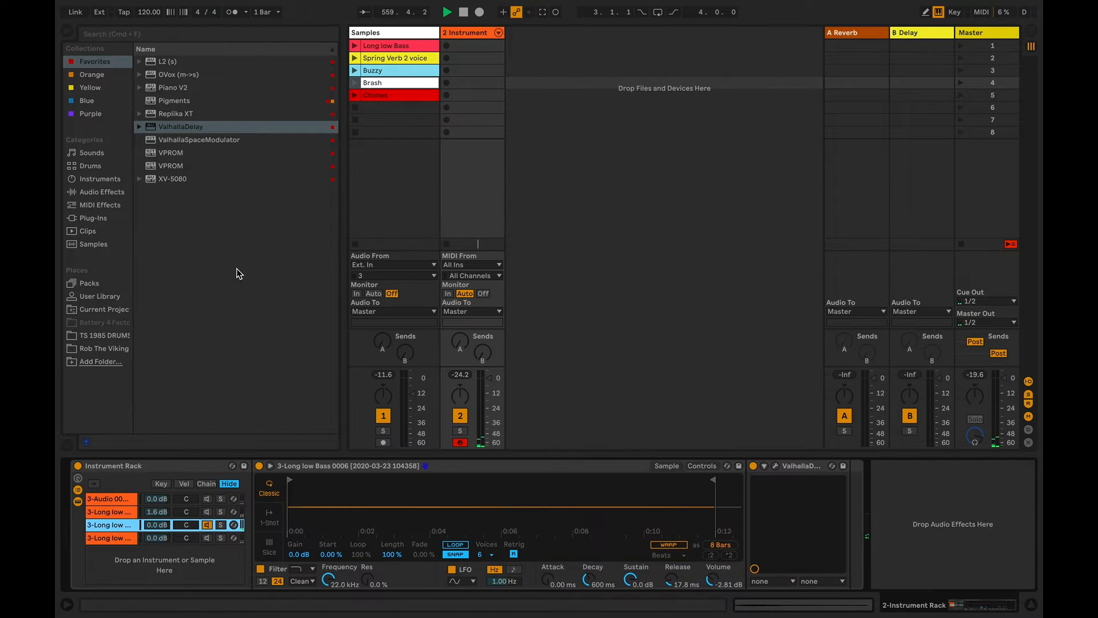
left_click_drag(719, 582, 718, 584)
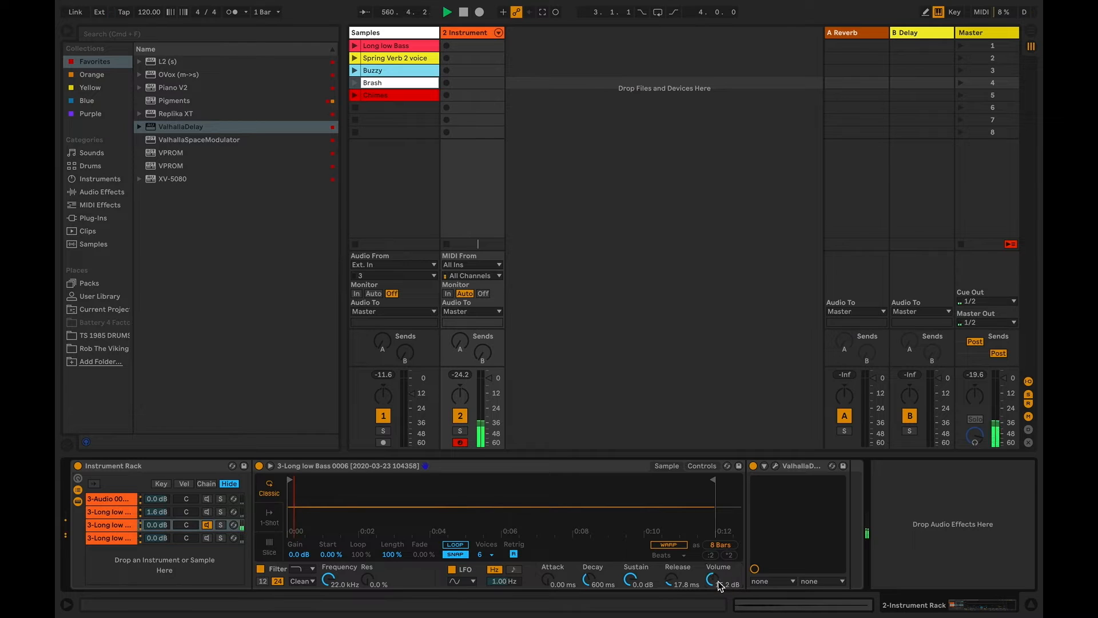
Reactivate the first two chains and set the Simpler Volume to 9.71 dB on the first chain and 10.3 dB on the third
left_click(207, 512)
left_click(207, 499)
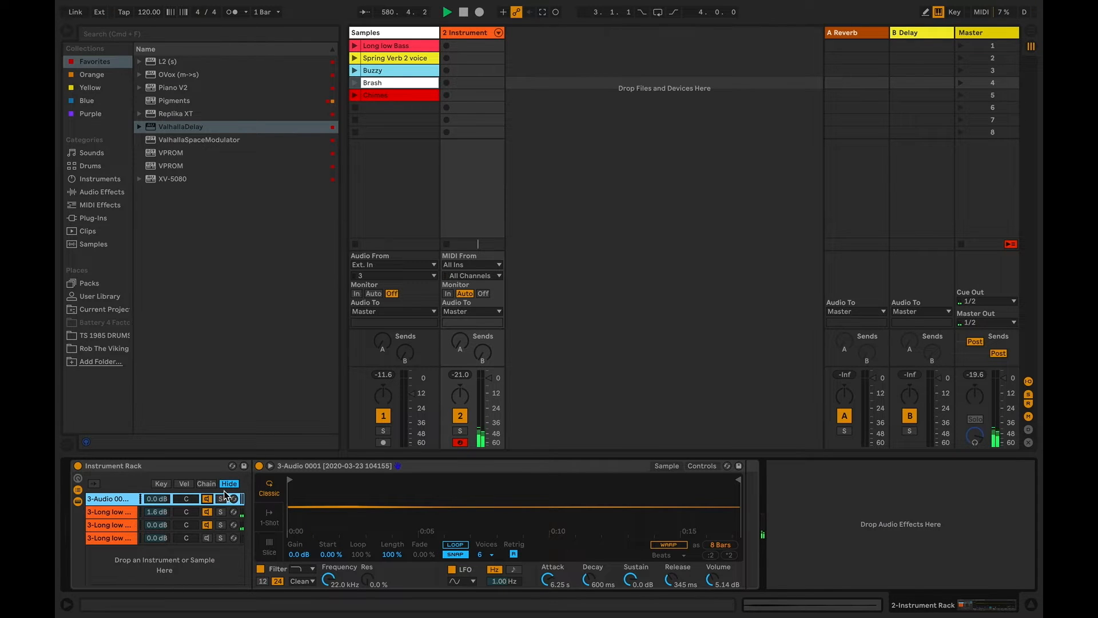
left_click_drag(712, 580, 712, 570)
left_click(126, 512)
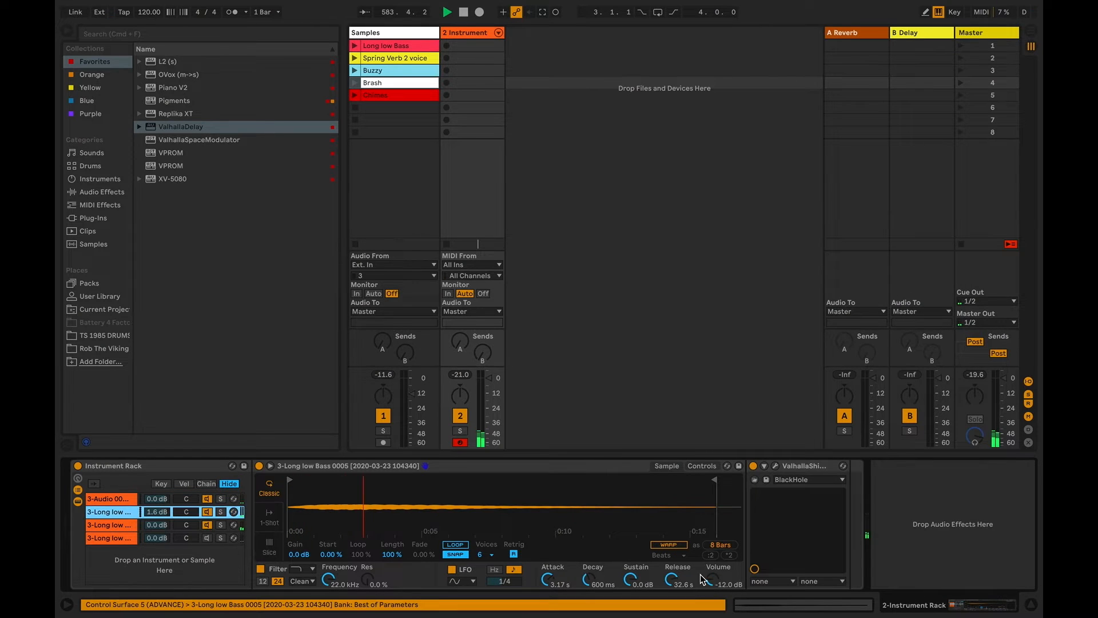
left_click(104, 524)
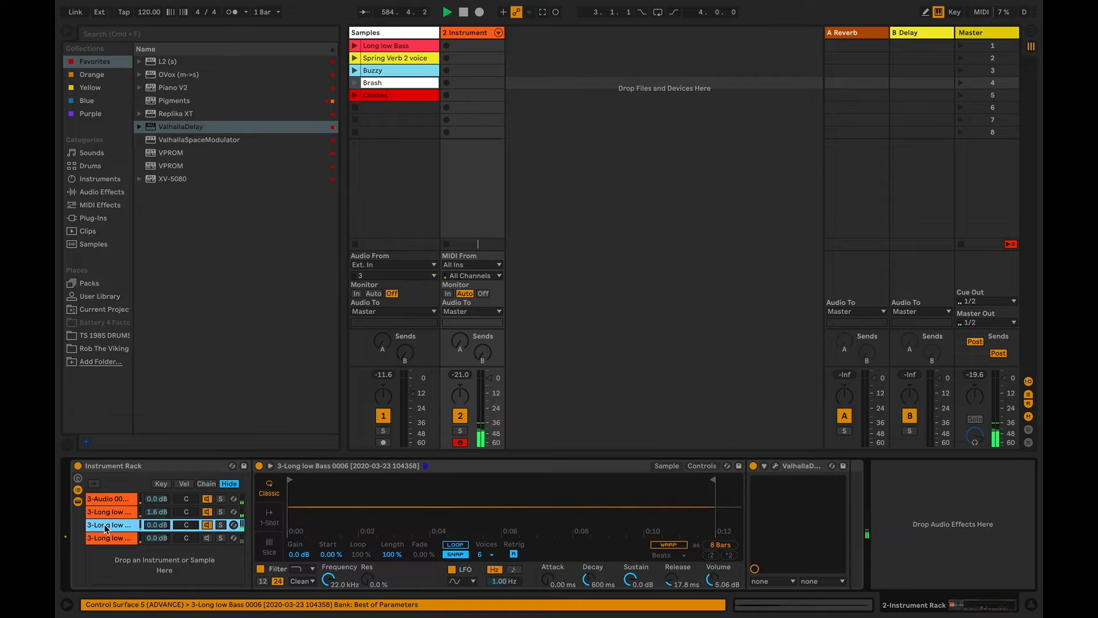
left_click_drag(715, 577, 715, 580)
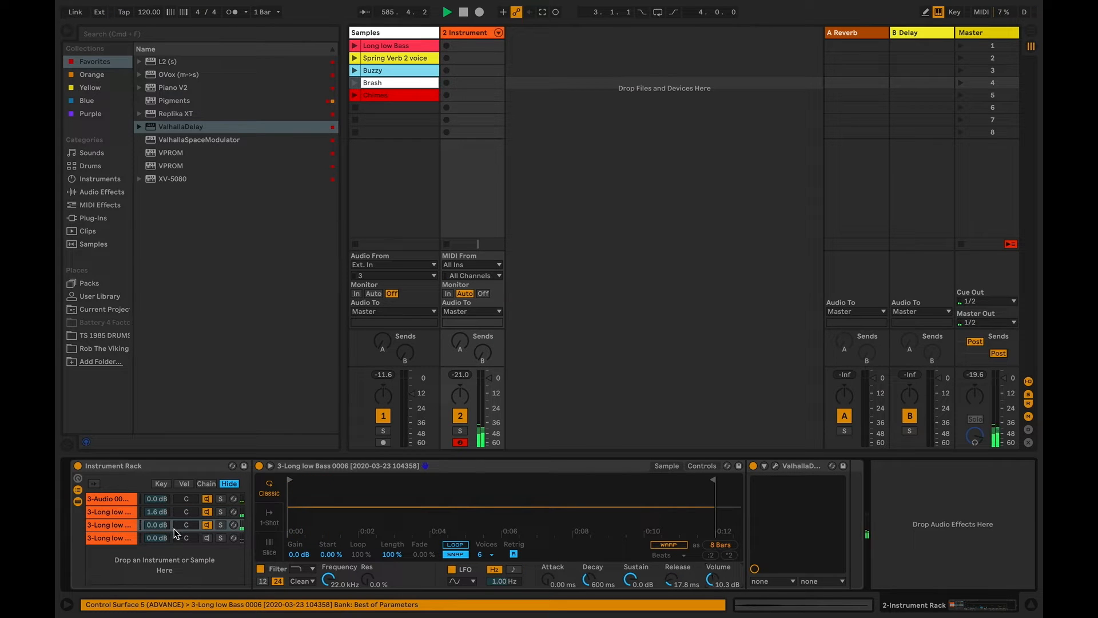
Make only the fourth chain active to hear it on its own
left_click(121, 536)
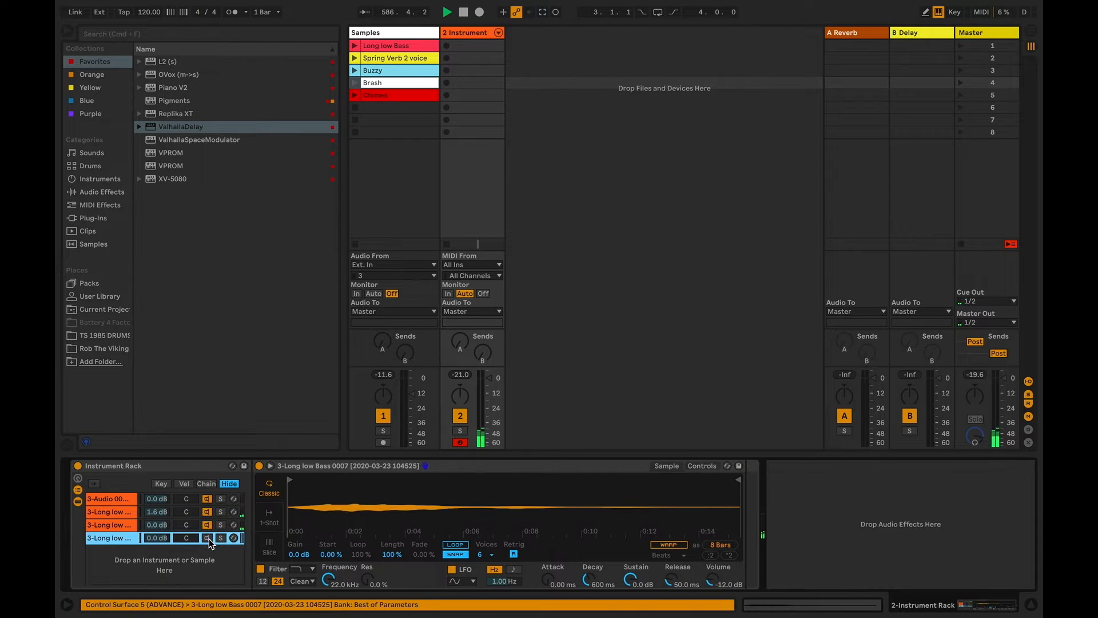
left_click(207, 525)
left_click(207, 512)
left_click(207, 499)
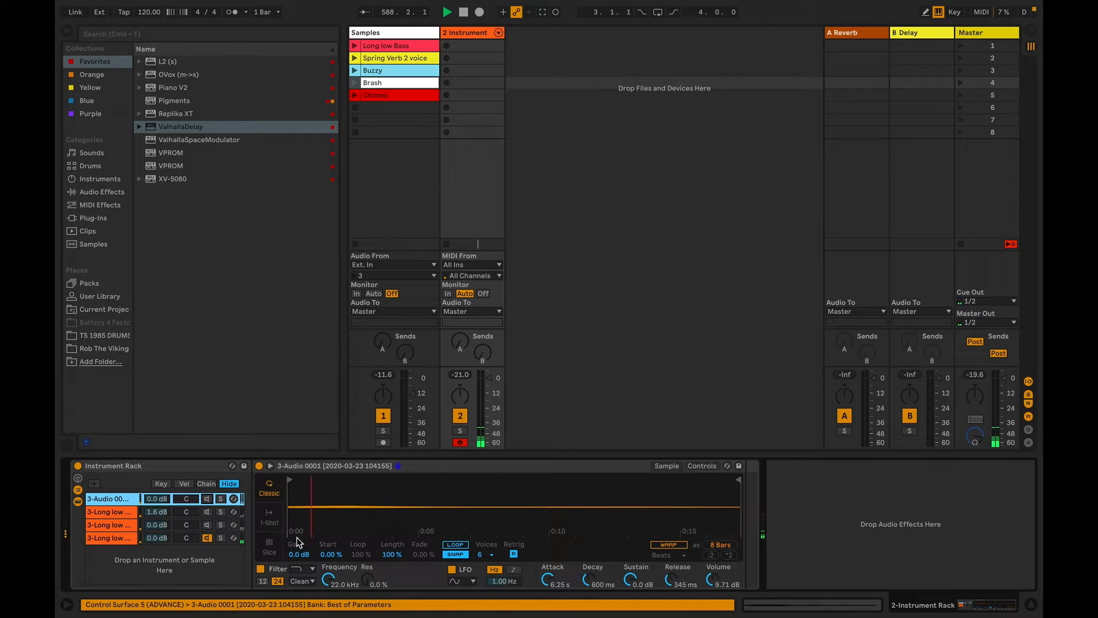
Reactivate all four chains and set the fourth chain's Simpler Volume to -5.71 dB
left_click(207, 538)
left_click(207, 524)
left_click(208, 537)
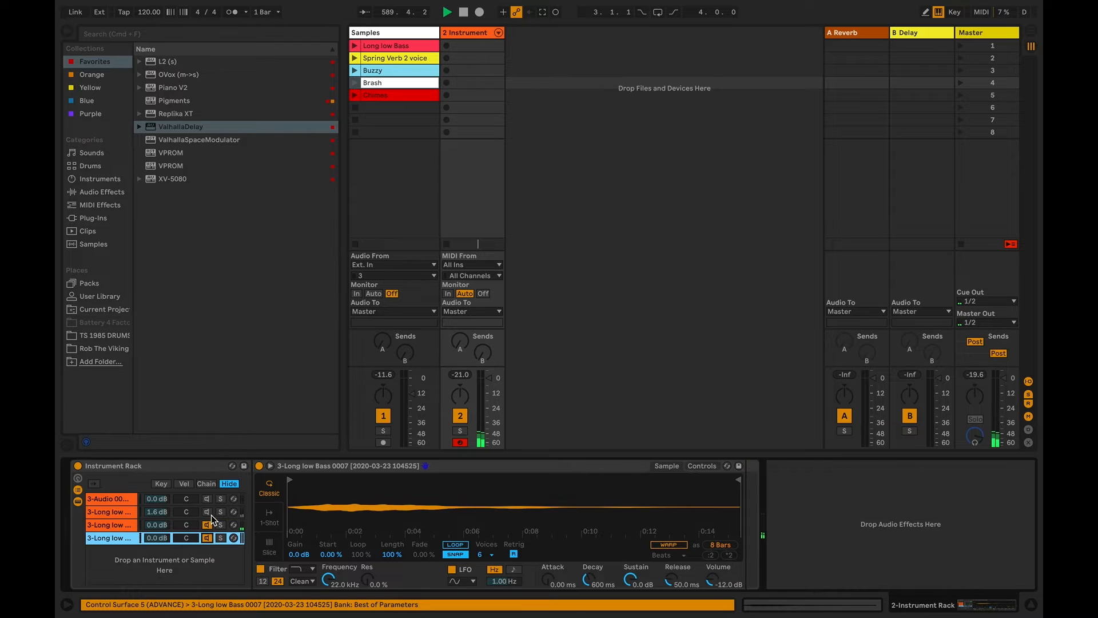
left_click(207, 511)
left_click(118, 538)
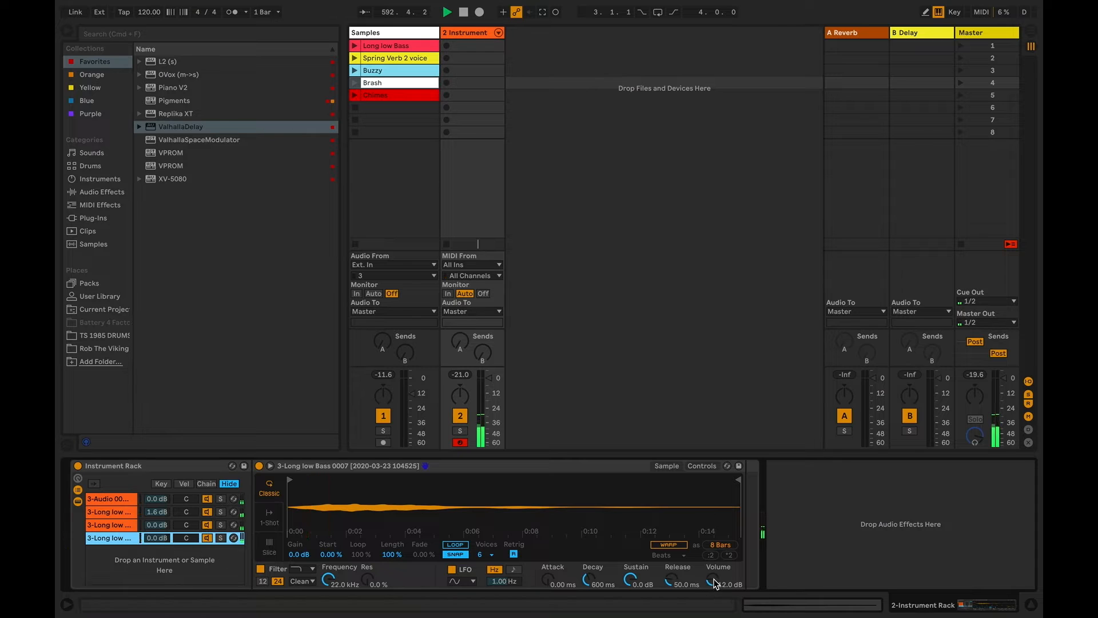
mouse_move(711, 581)
left_mouse_down()
mouse_move(711, 590)
mouse_move(715, 581)
left_mouse_up()
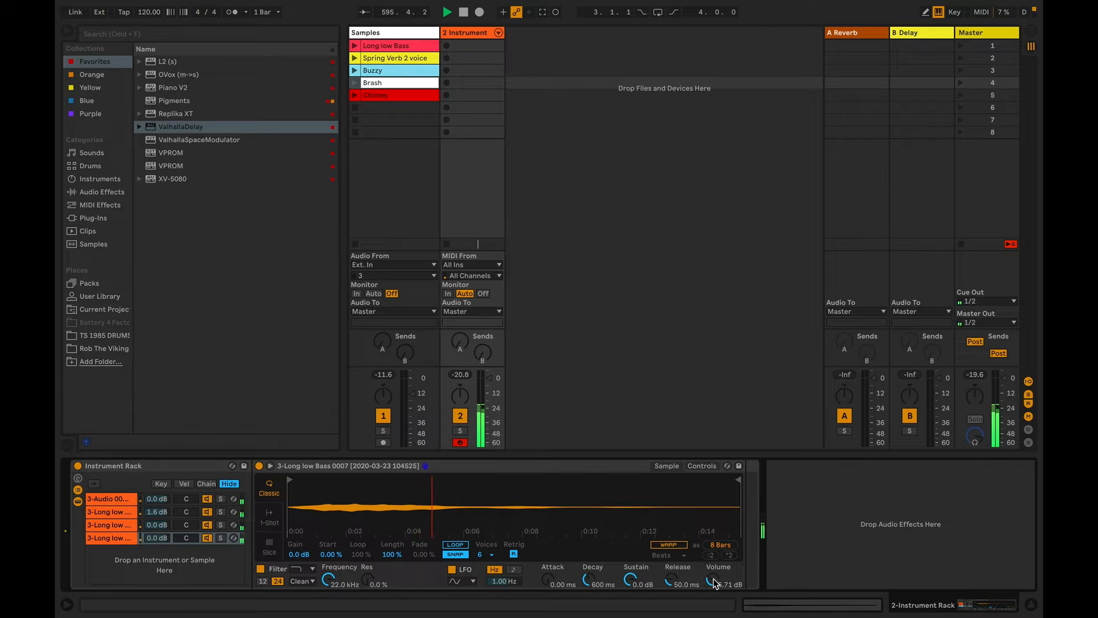
Set the fourth chain's LFO volume modulation to 86.7 % and deactivate the other three chains
left_click(702, 466)
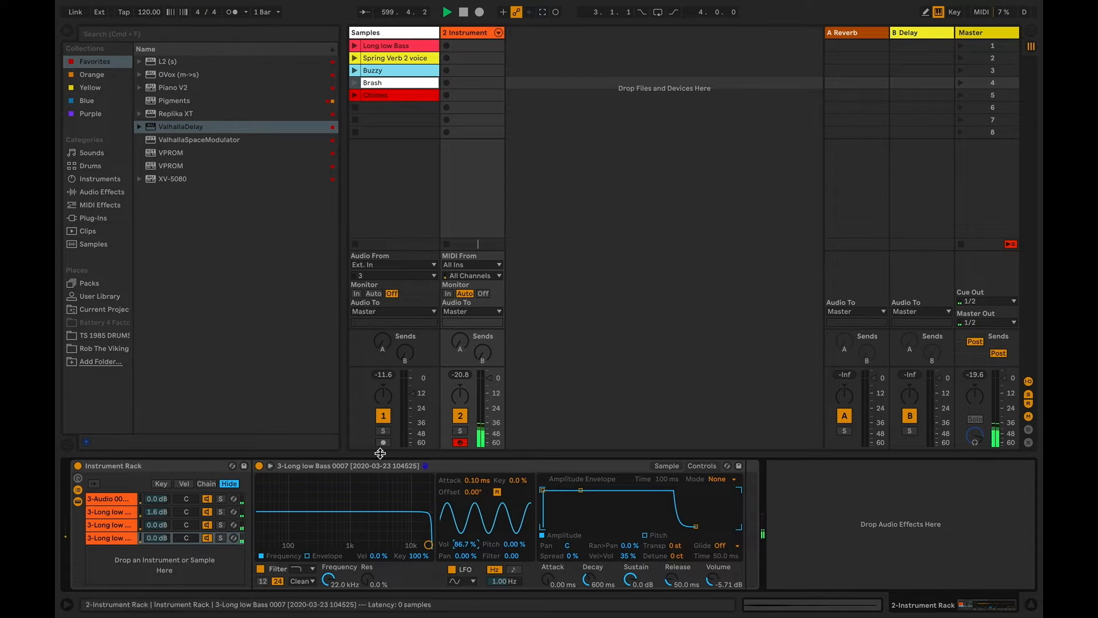
left_click(207, 524)
left_click(207, 512)
left_click(207, 499)
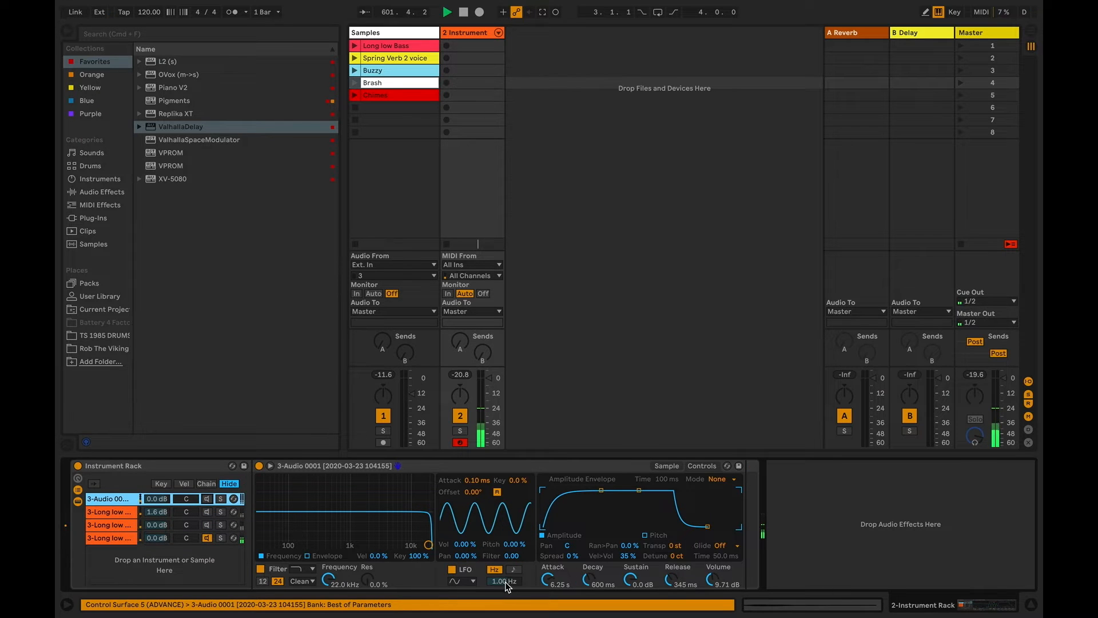
Sync the first chain's LFO to tempo at rate 8 with 51.6 % volume modulation, and set its amplitude release to 6.42 s
left_click(513, 569)
left_click_drag(504, 581, 504, 604)
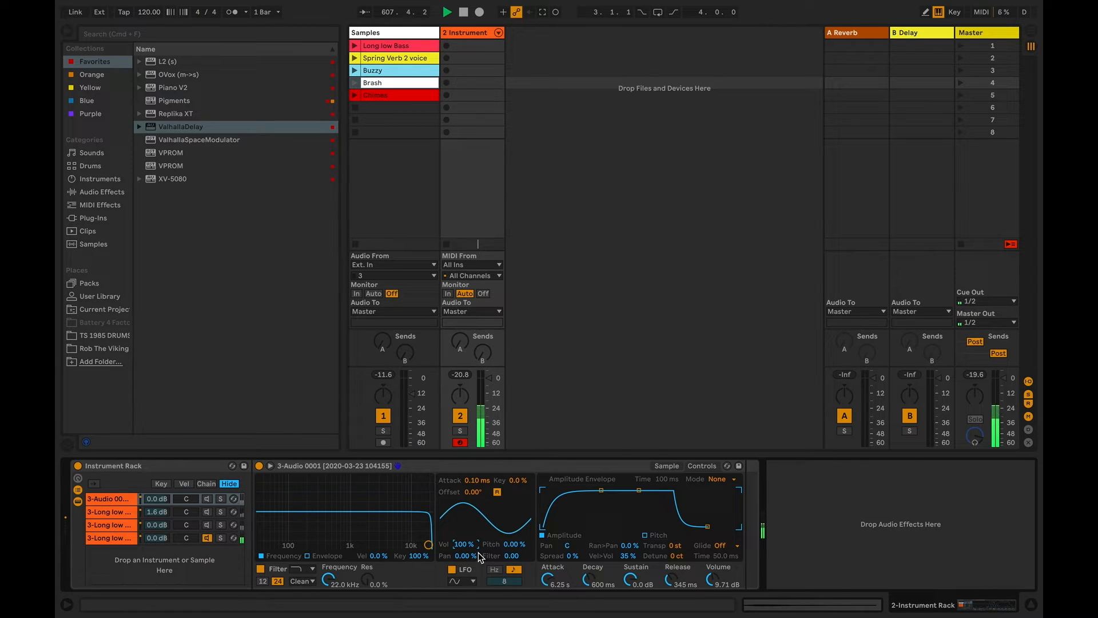
left_click_drag(478, 549, 478, 557)
left_click_drag(707, 526, 722, 527)
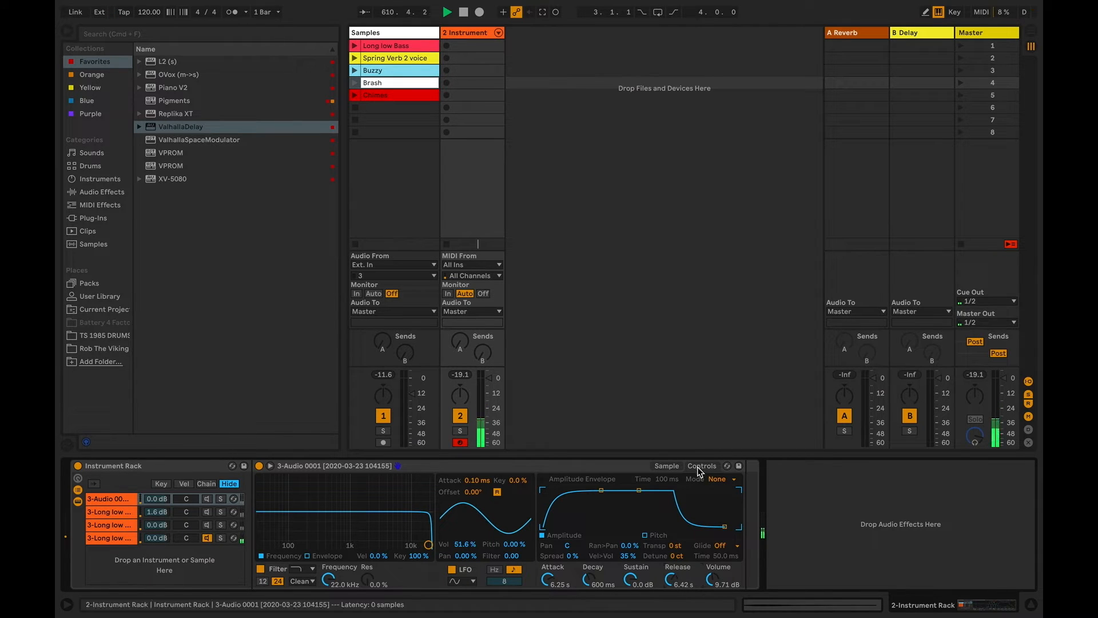
Try a 55.0 s release with 0 % LFO volume modulation on the first chain's Simpler
left_click(669, 466)
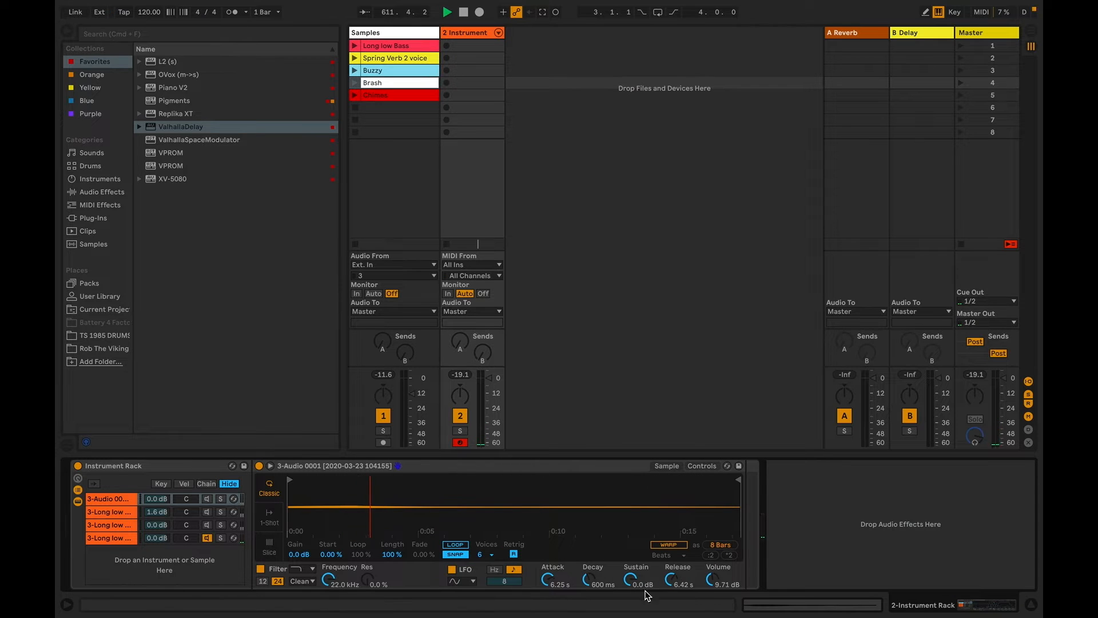
mouse_move(671, 583)
left_mouse_down()
mouse_move(671, 566)
mouse_move(672, 582)
left_mouse_up()
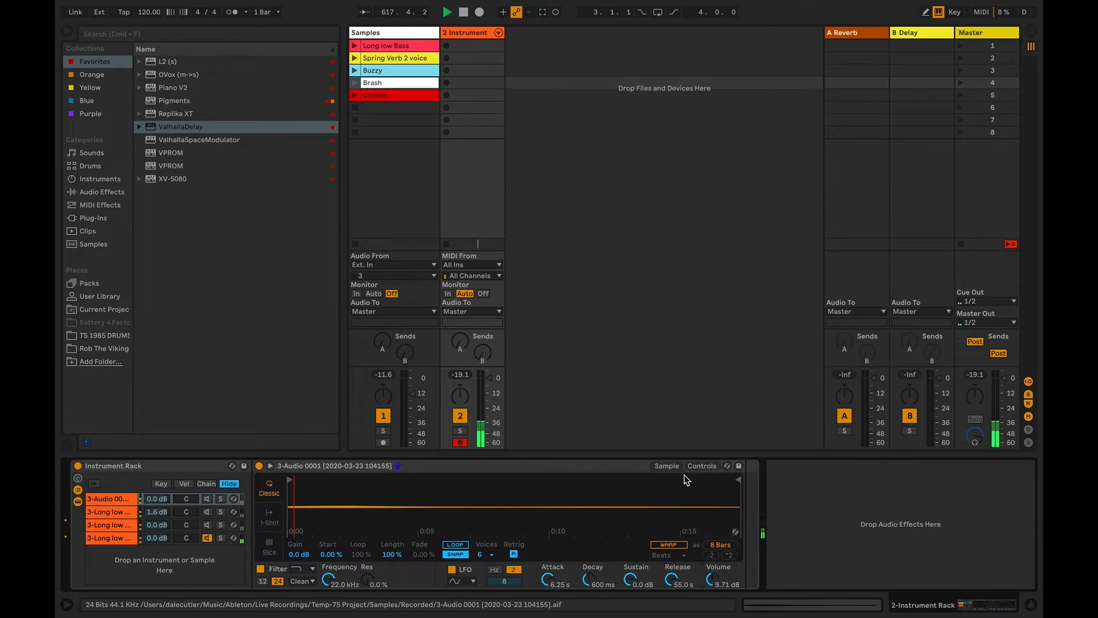
left_click(701, 466)
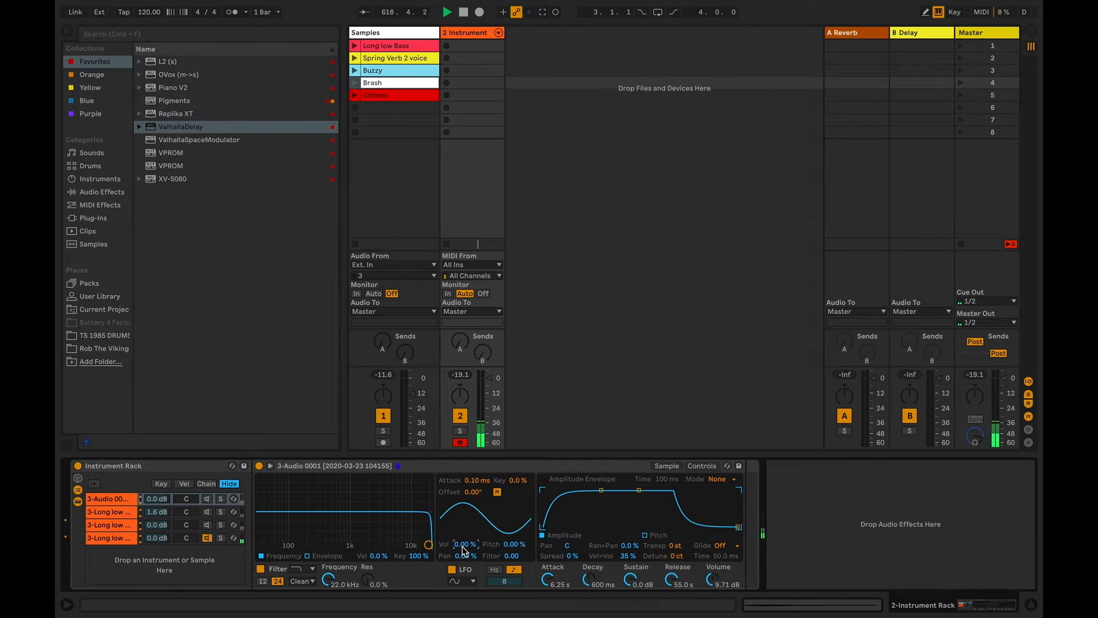
Set the first chain's envelope to 282 ms attack, 27.7 s decay and 9.68 ms release, with 46.9 % LFO volume modulation at rate 3
left_click_drag(677, 582, 677, 606)
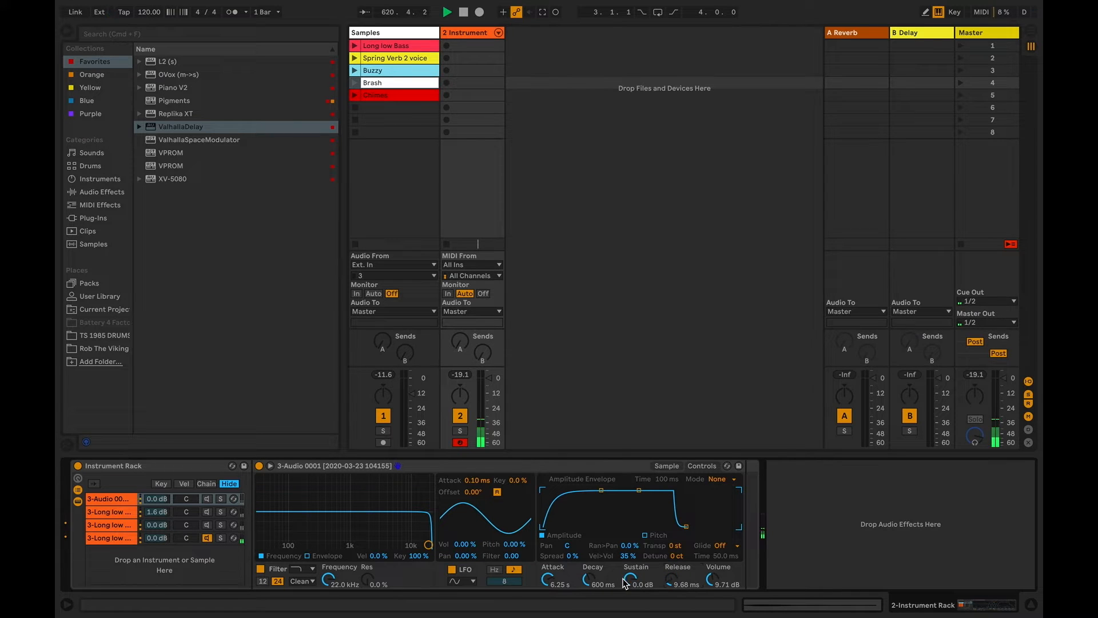
left_click_drag(544, 581, 546, 592)
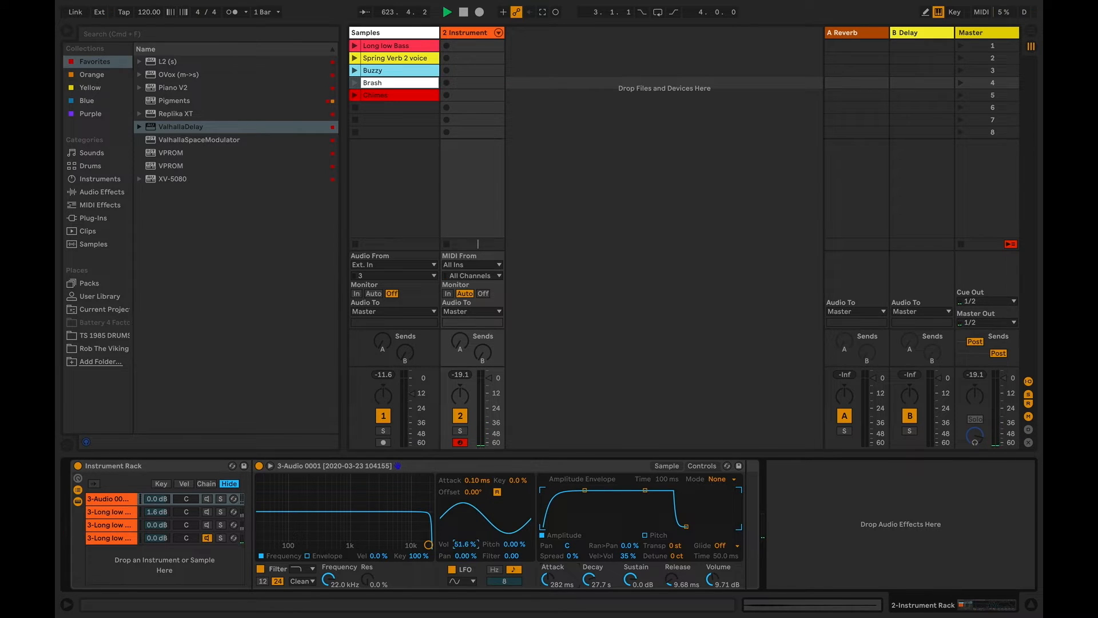
left_click_drag(464, 544, 464, 534)
left_click_drag(499, 586, 498, 573)
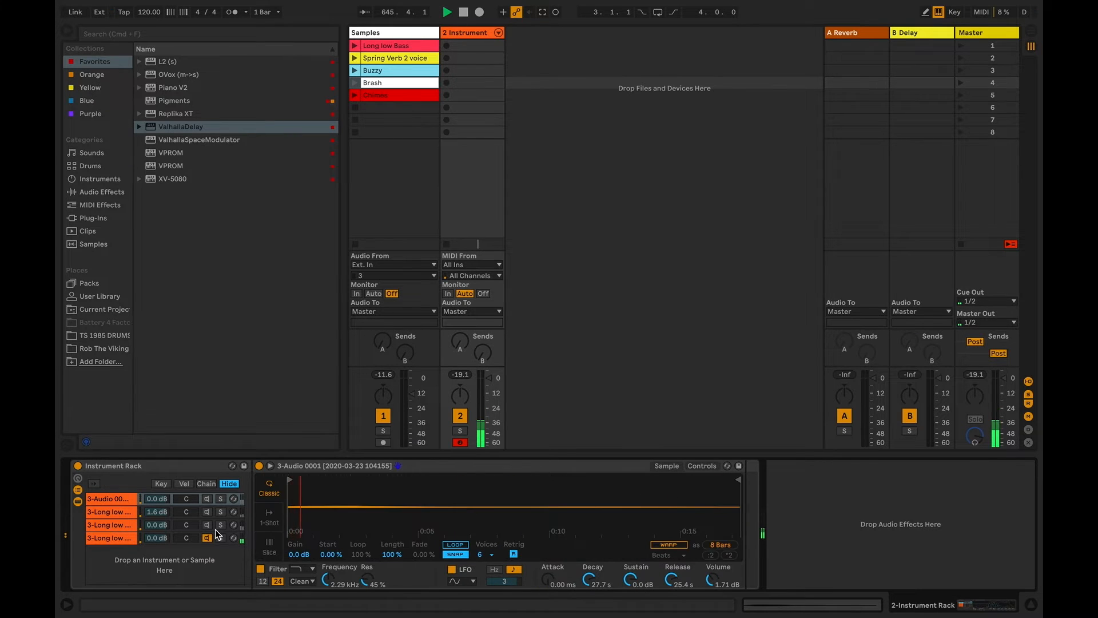
Reactivate the first three chains and lower the fourth chain's rack volume to -46.0 dB
left_click(208, 525)
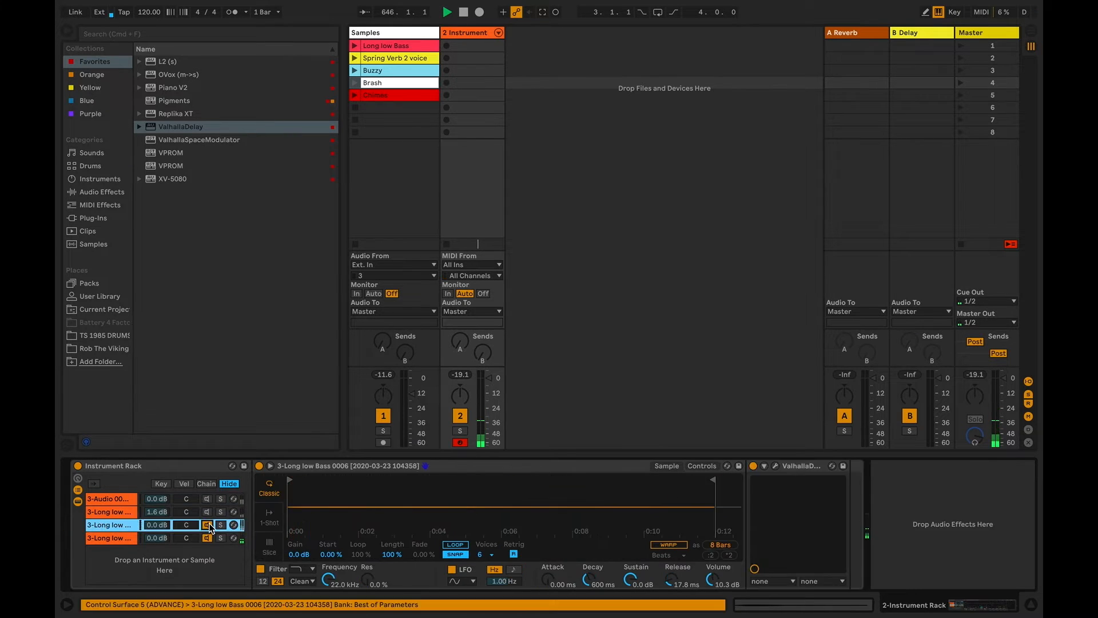
left_click(208, 512)
left_click(208, 499)
mouse_move(166, 539)
left_mouse_down()
mouse_move(166, 561)
mouse_move(160, 540)
left_mouse_up()
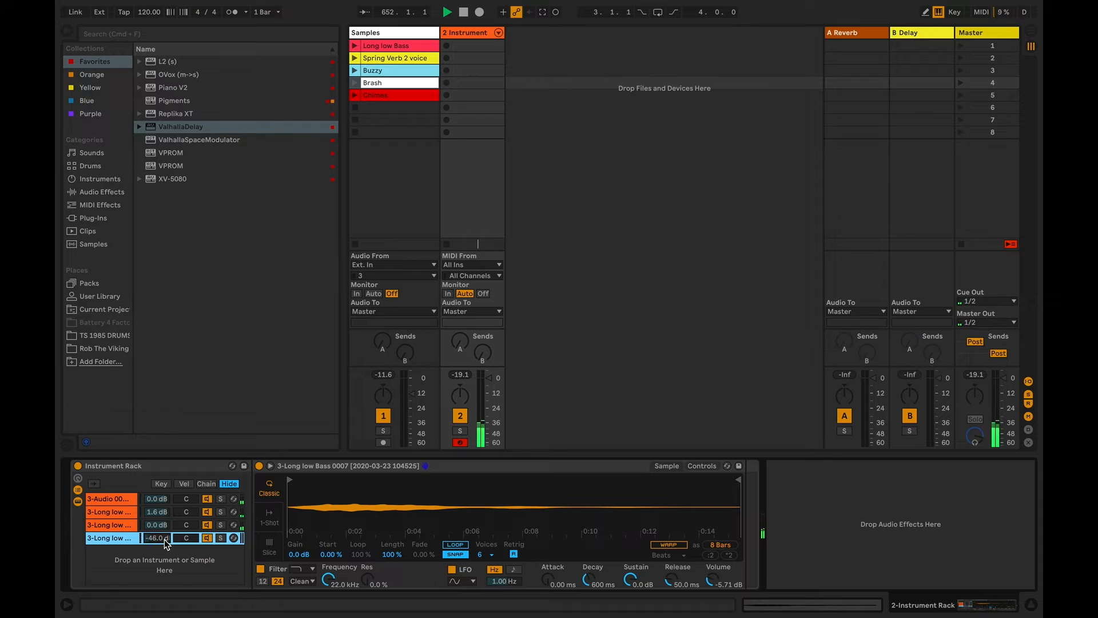
Reduce the third chain's ValhallaDelay to 47.2 % feedback and 27.5 % mix, and close the plug-in window
left_click(137, 526)
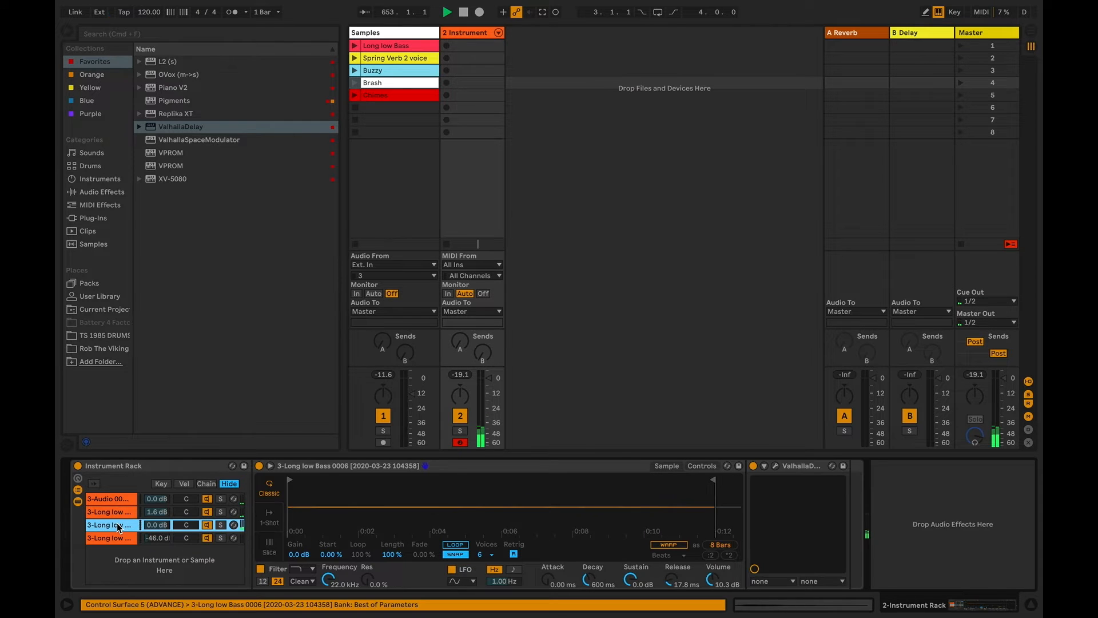
left_click(777, 468)
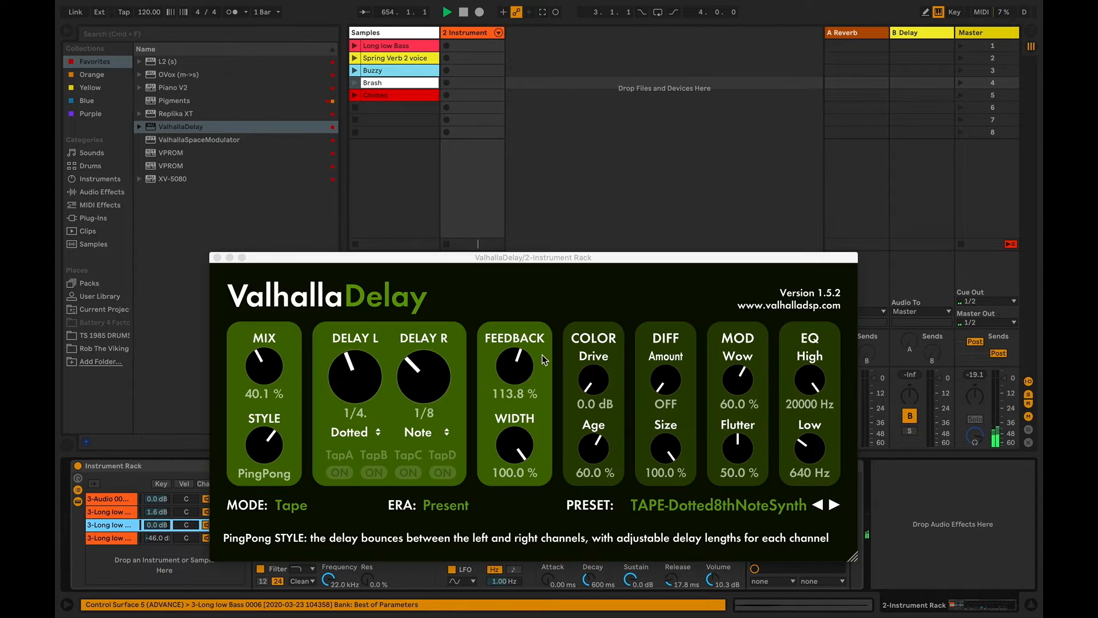
left_click_drag(518, 364, 288, 400)
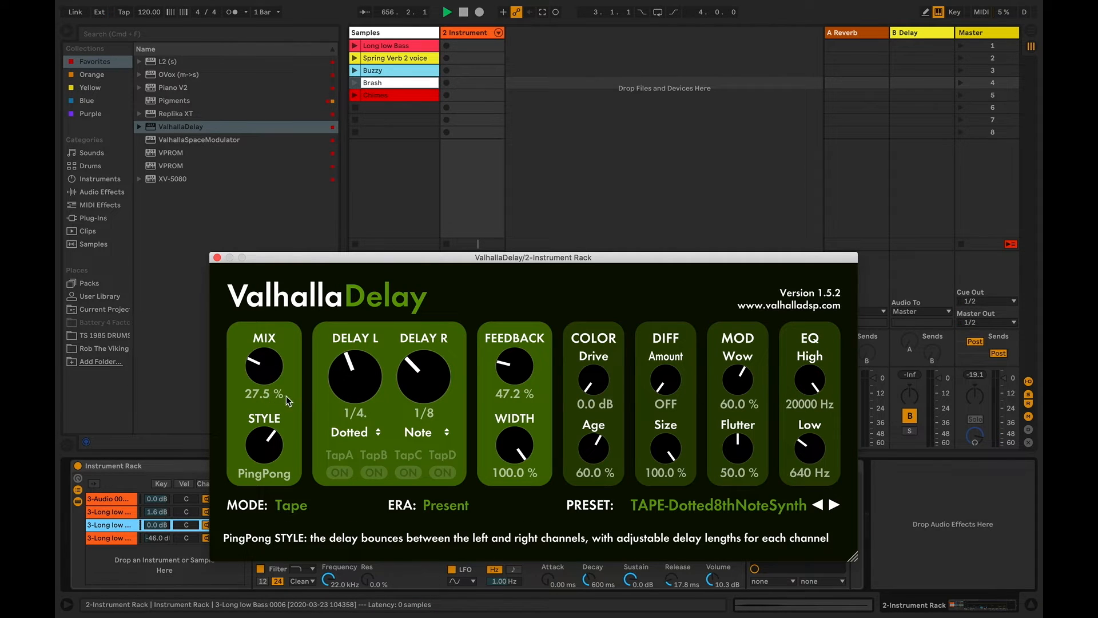
left_click(217, 259)
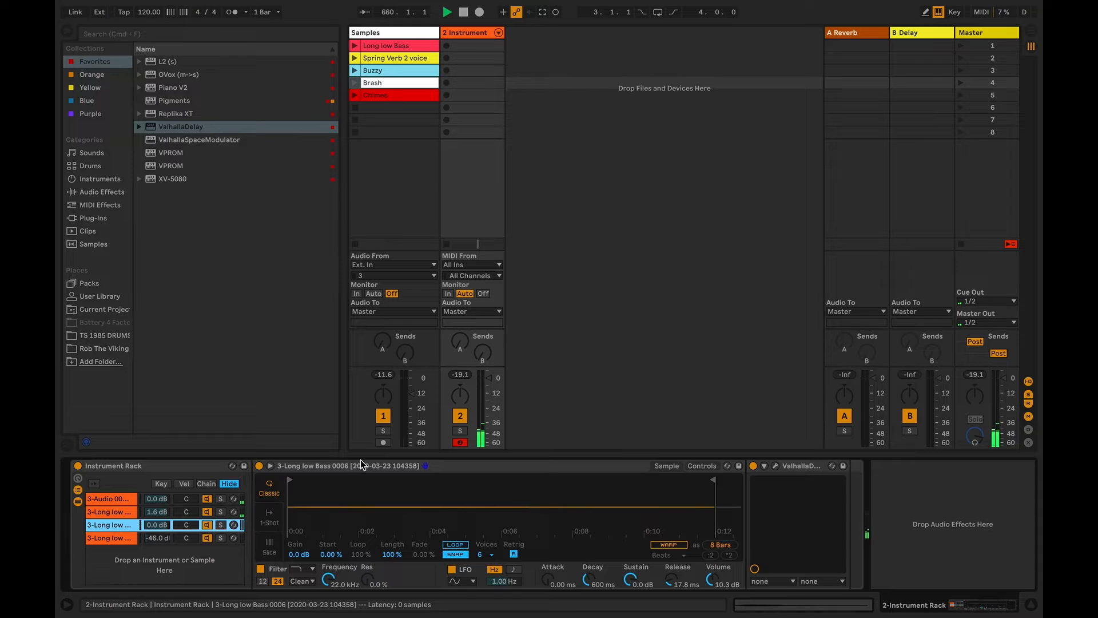
Inspect the first chain and deactivate the other three so it can be heard alone
left_click(105, 512)
left_click(122, 500)
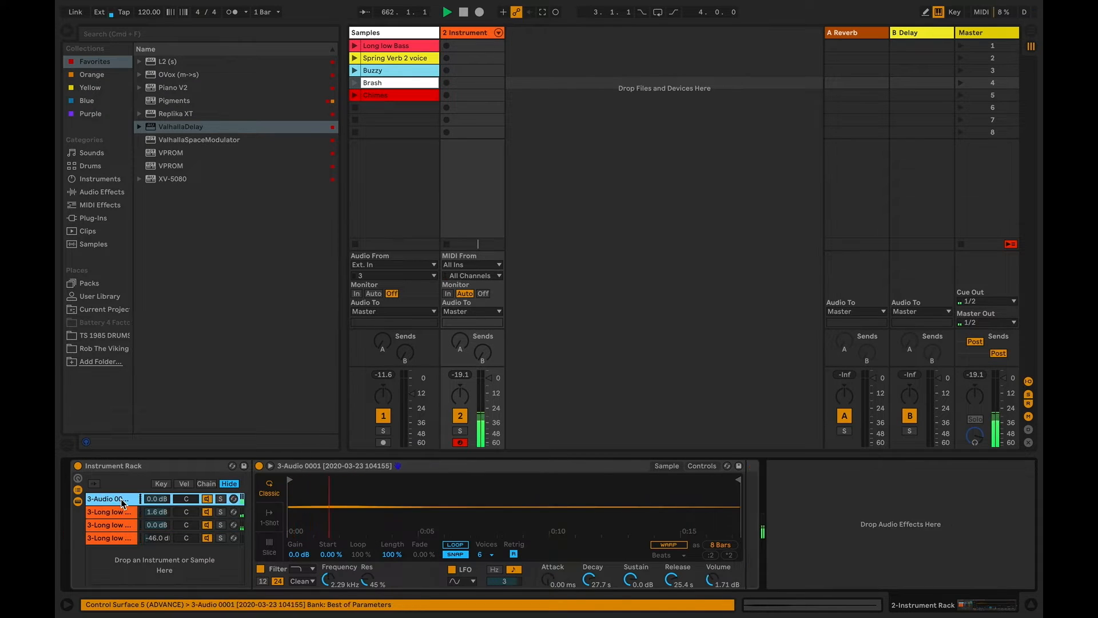
left_click(206, 512)
left_click(209, 524)
left_click(208, 537)
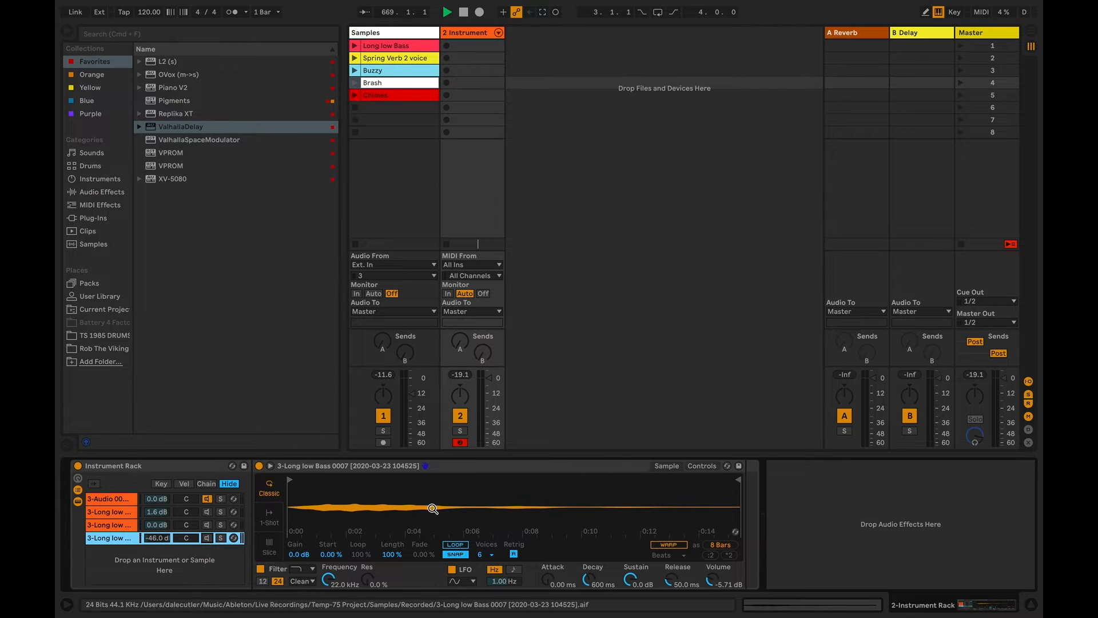
Play the Long low Bass clip with the Samples track soloed, then remove the solo and return to the 2 Instrument track
left_click(383, 431)
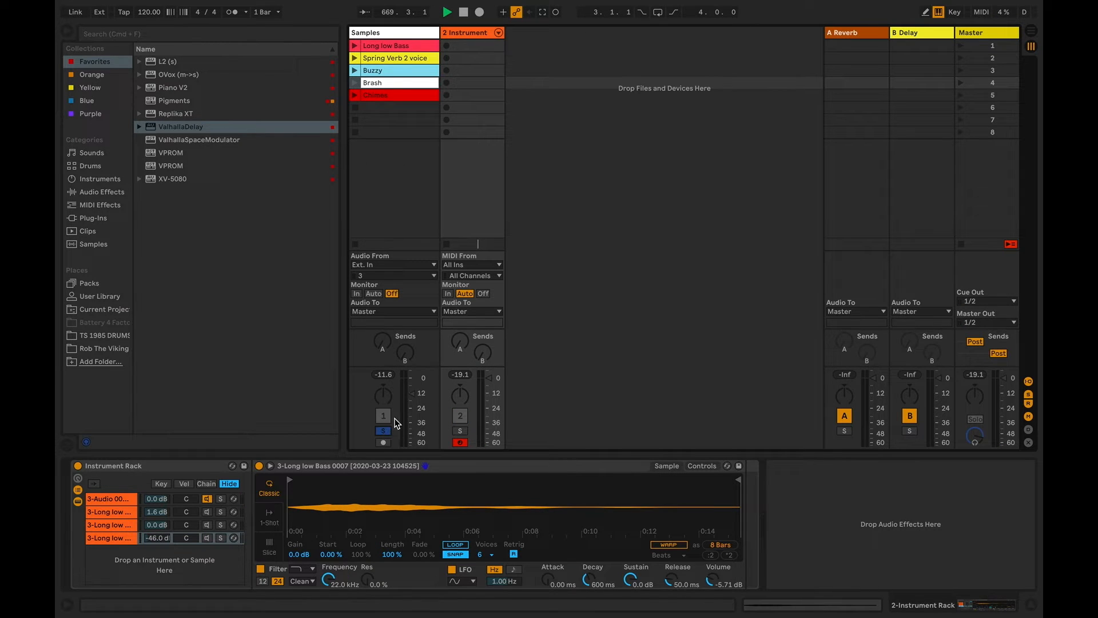
left_click(355, 47)
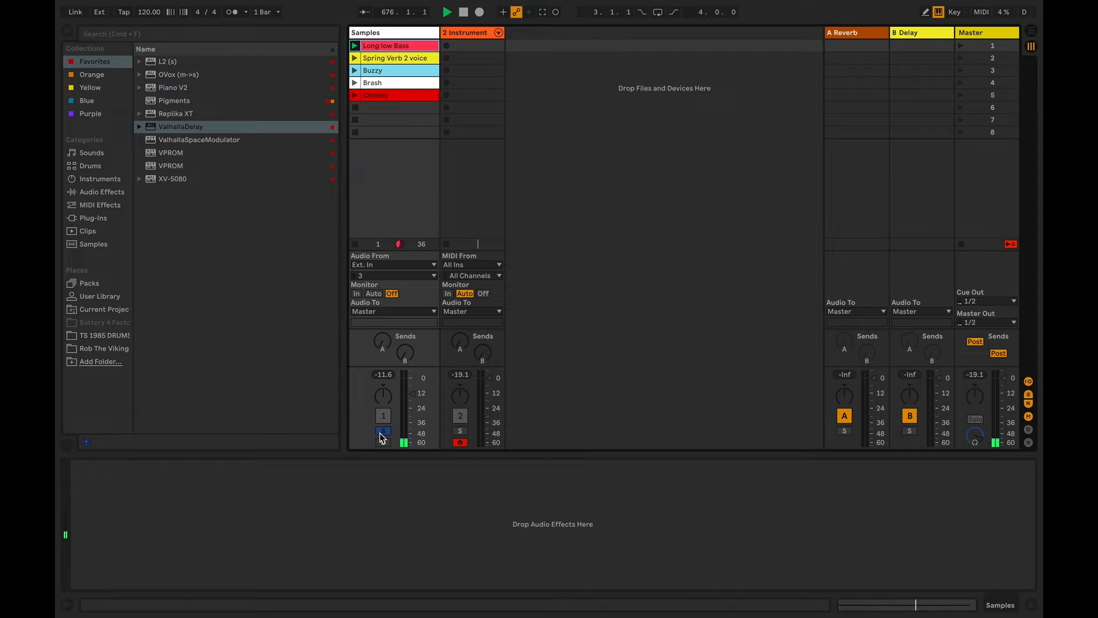
left_click(381, 431)
left_click(462, 34)
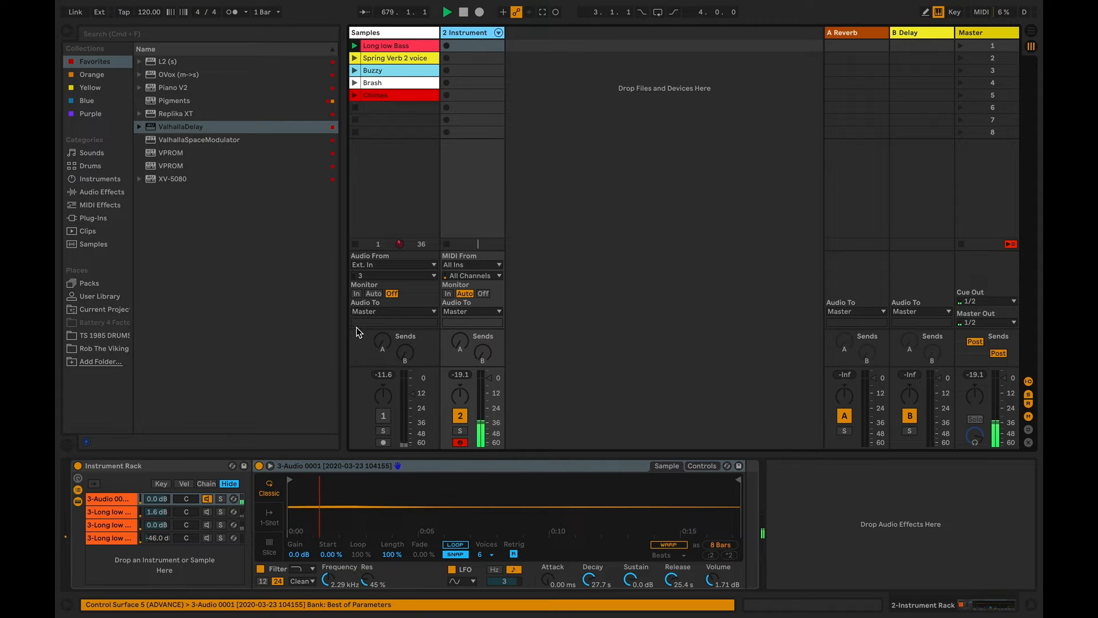
Reactivate the second, third and fourth chains and lower the second chain's rack volume to -6.8 dB
left_click(208, 510)
left_click(207, 526)
left_click(206, 538)
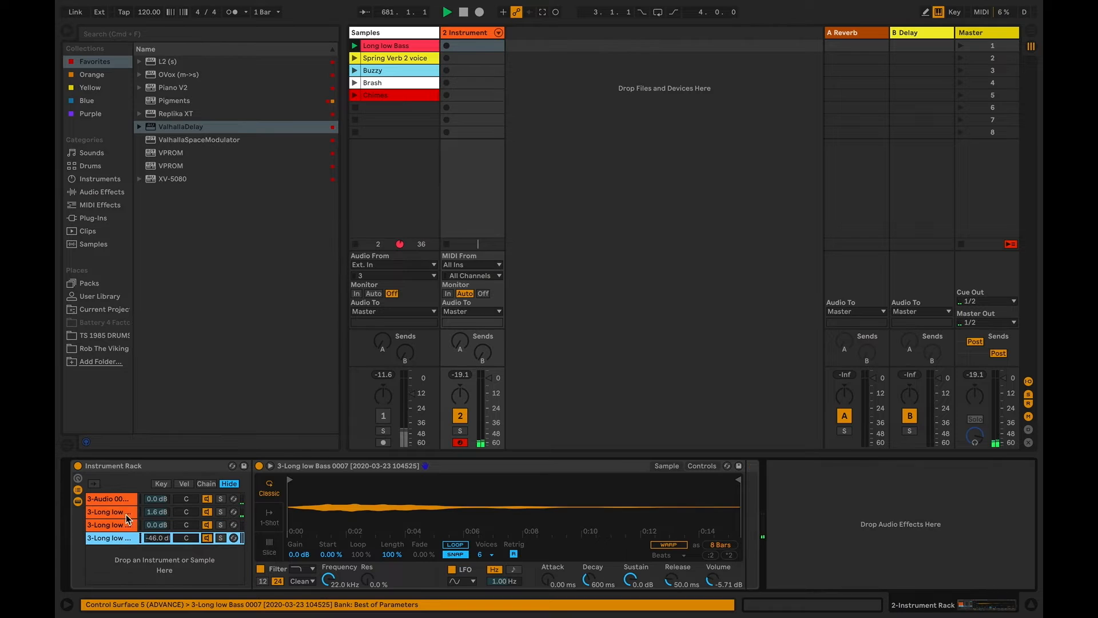
mouse_move(155, 515)
left_mouse_down()
mouse_move(155, 492)
mouse_move(156, 512)
left_mouse_up()
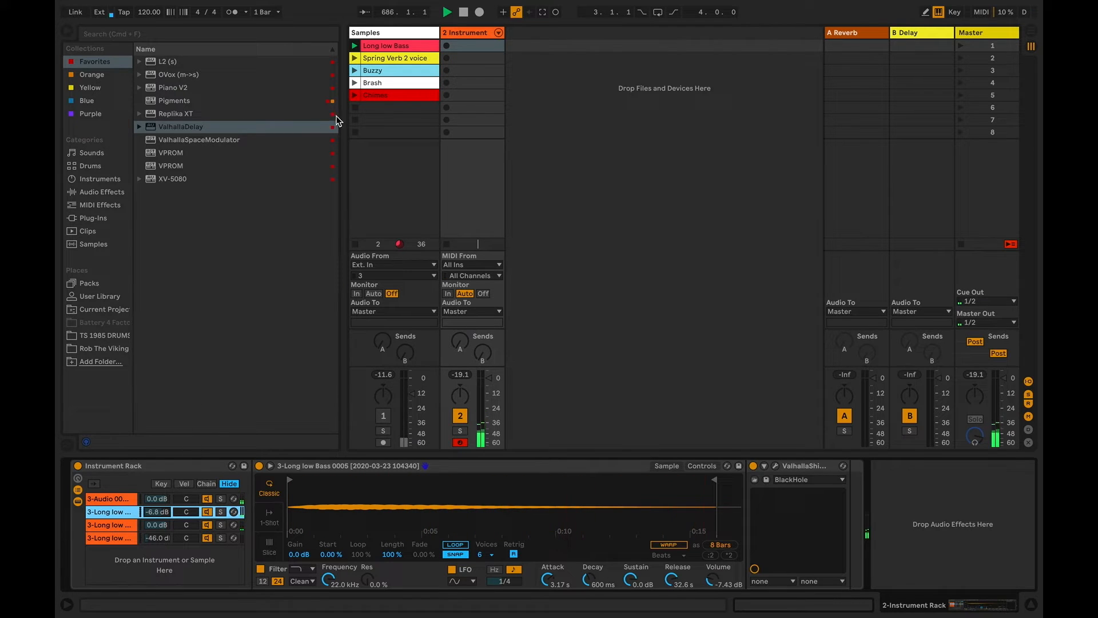
Add the Samples track's scene 5 clip to the Instrument Rack as a fifth chain and turn off Warp in its Simpler
left_click(379, 99)
left_click(466, 33)
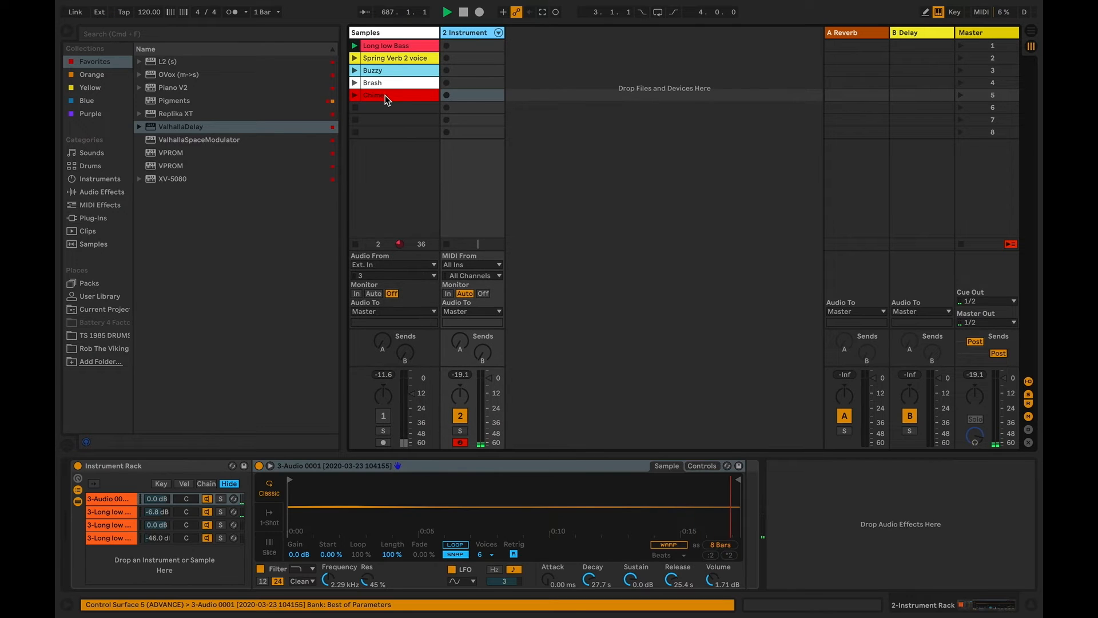
left_click_drag(317, 401, 184, 559)
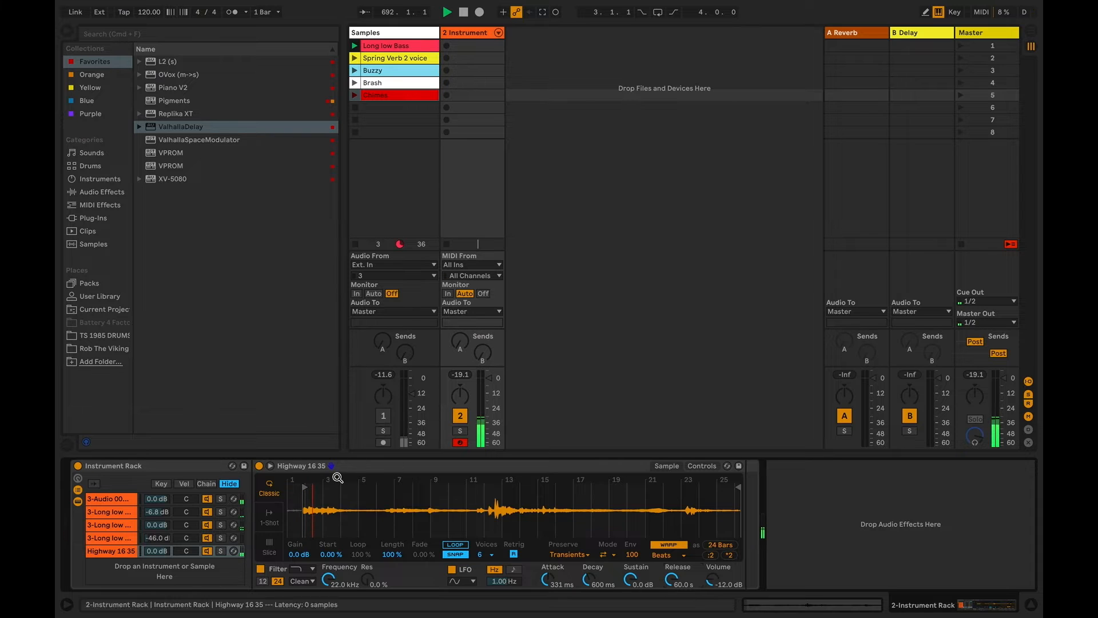
left_click(668, 545)
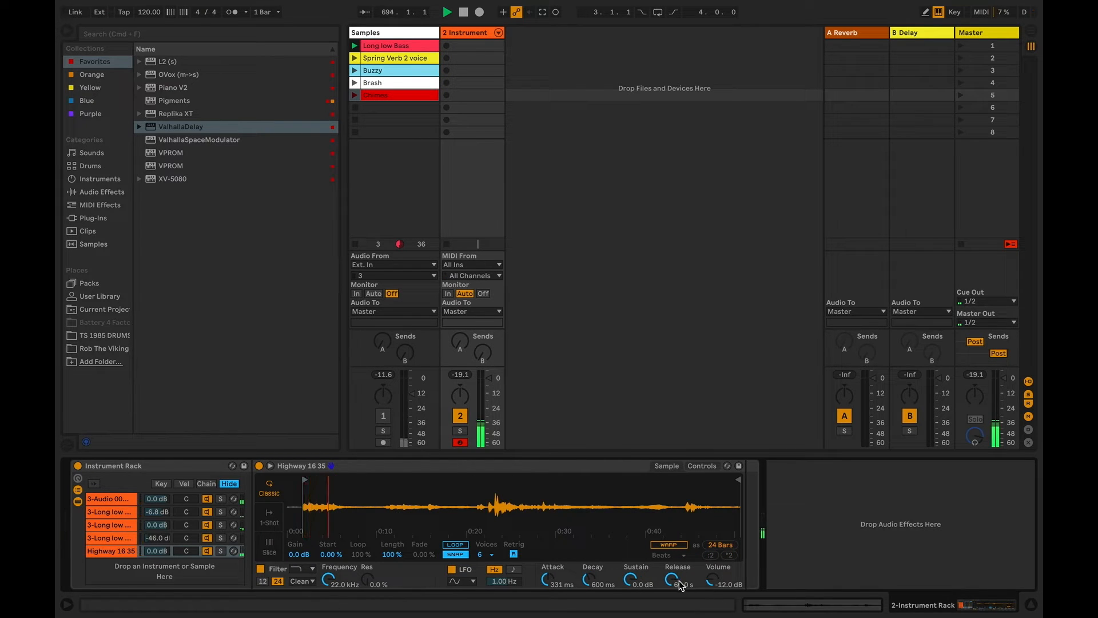
Set the Highway 16 35 chain's Simpler volume to -17.4 dB and add the Soundtoys Crystallizer plug-in to that chain
left_click_drag(711, 581, 715, 588)
left_click(102, 552)
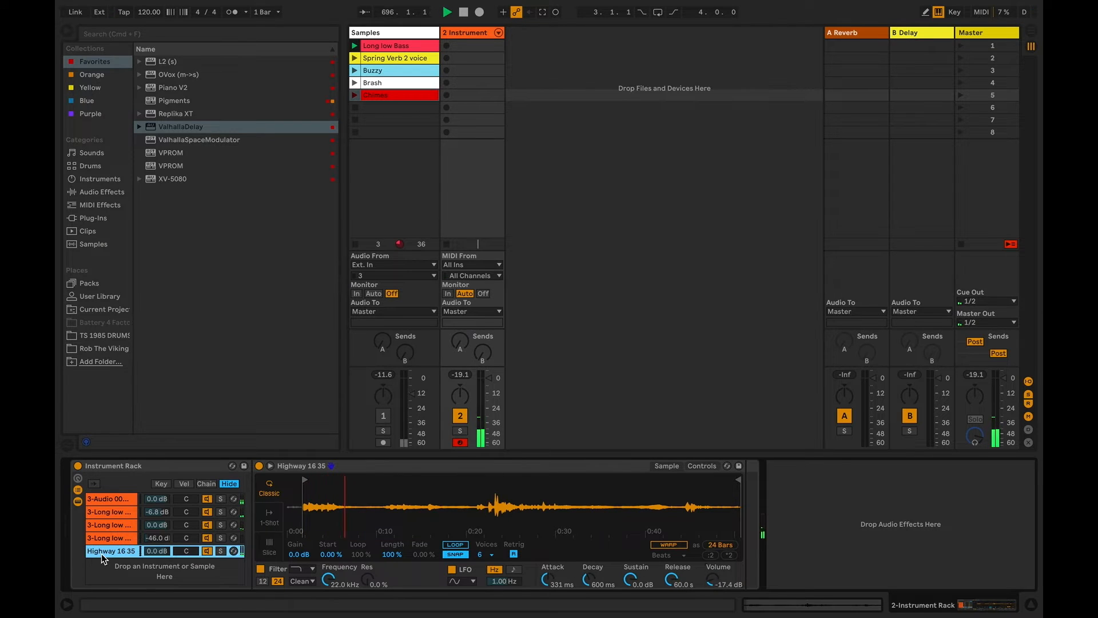
left_click(91, 217)
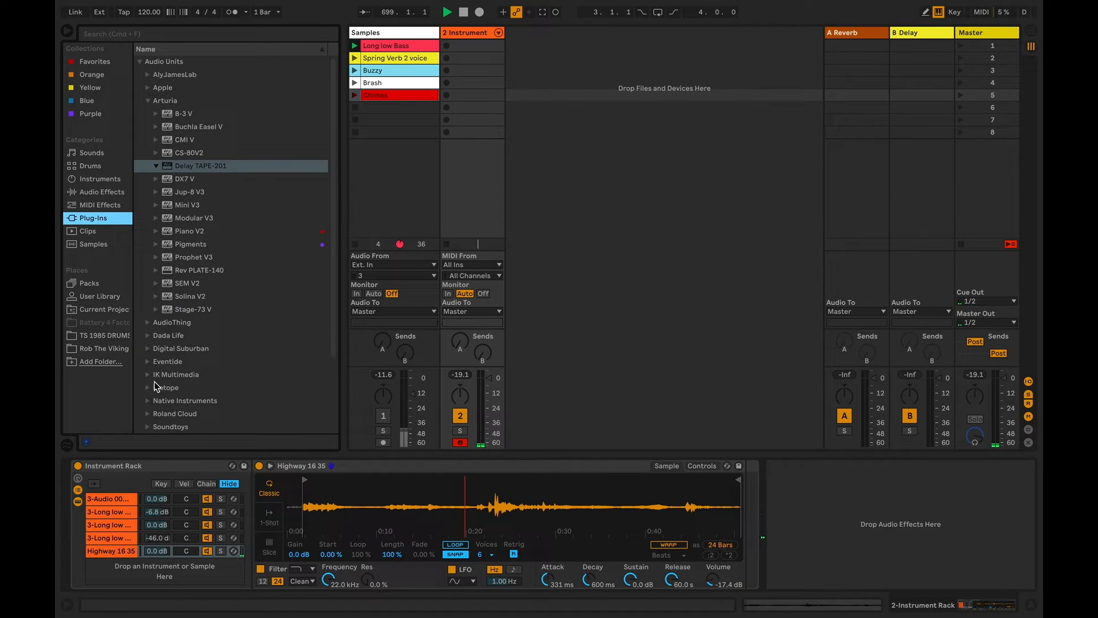
left_click(148, 101)
left_click(148, 218)
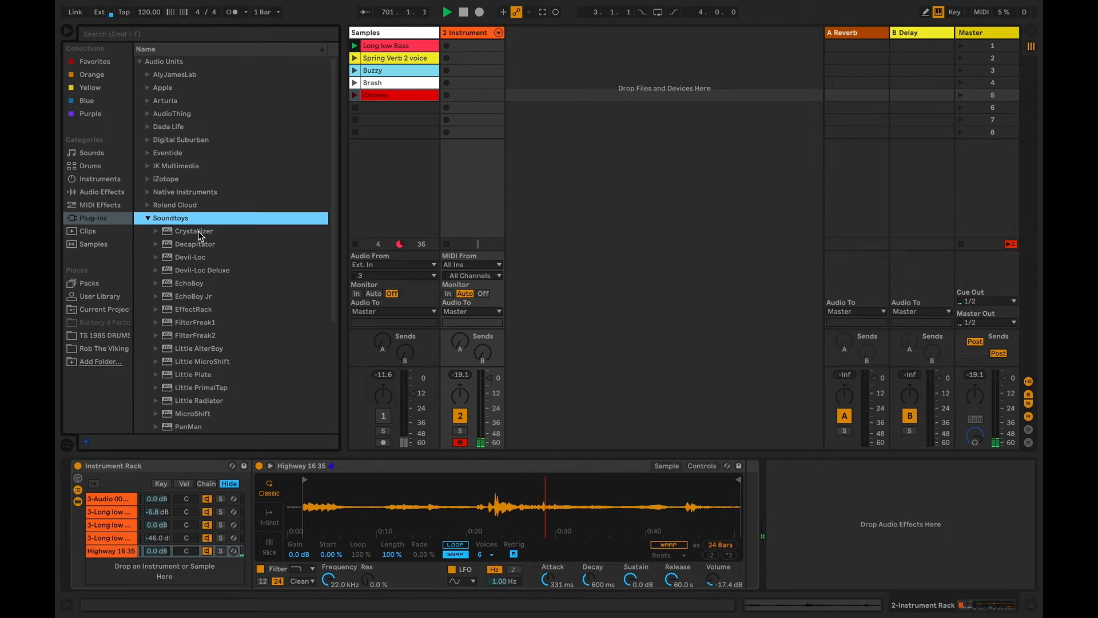
left_click_drag(198, 231, 126, 553)
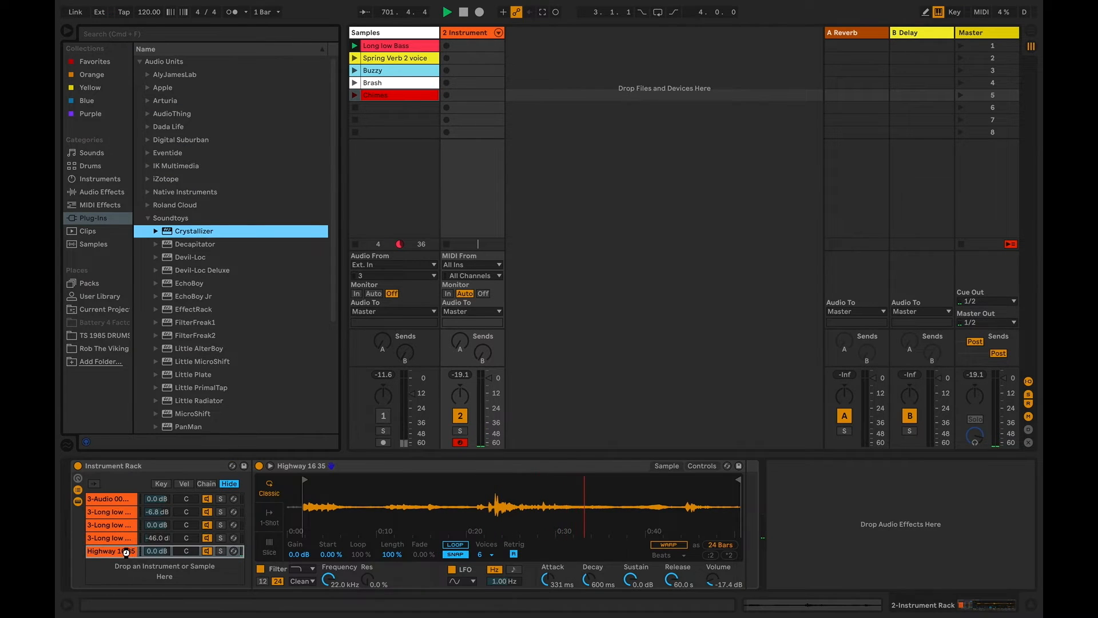
Reduce Crystallizer's Mix slightly and lower the Highway 16 35 chain's rack volume to -20.5 dB
left_click_drag(302, 465, 302, 465)
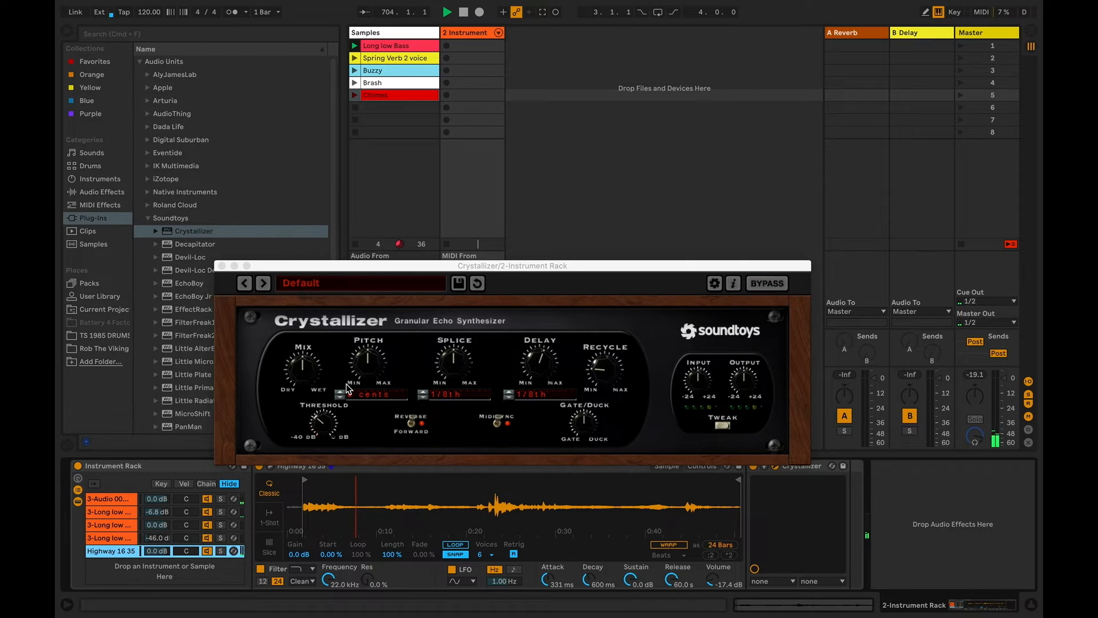
scroll(305, 373, "down", 3)
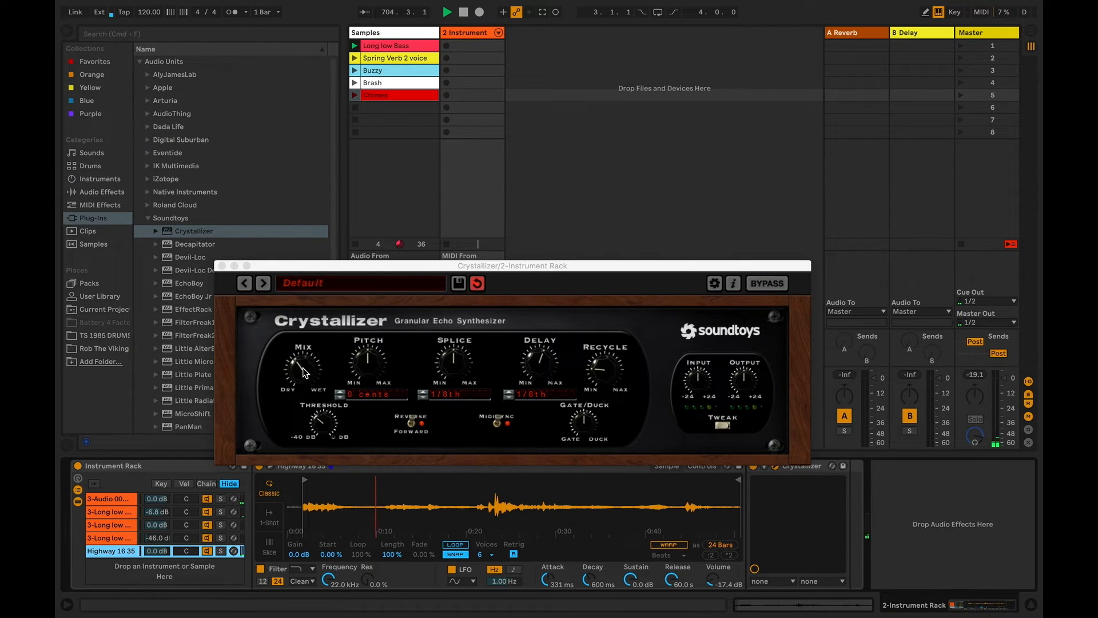
left_click(724, 427)
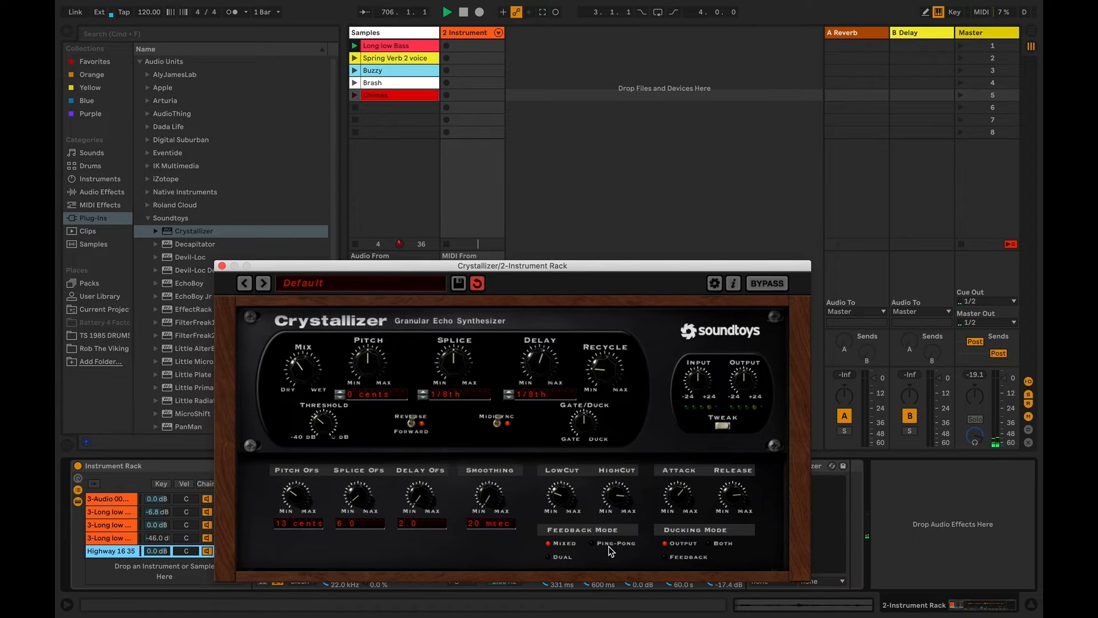
left_click(222, 266)
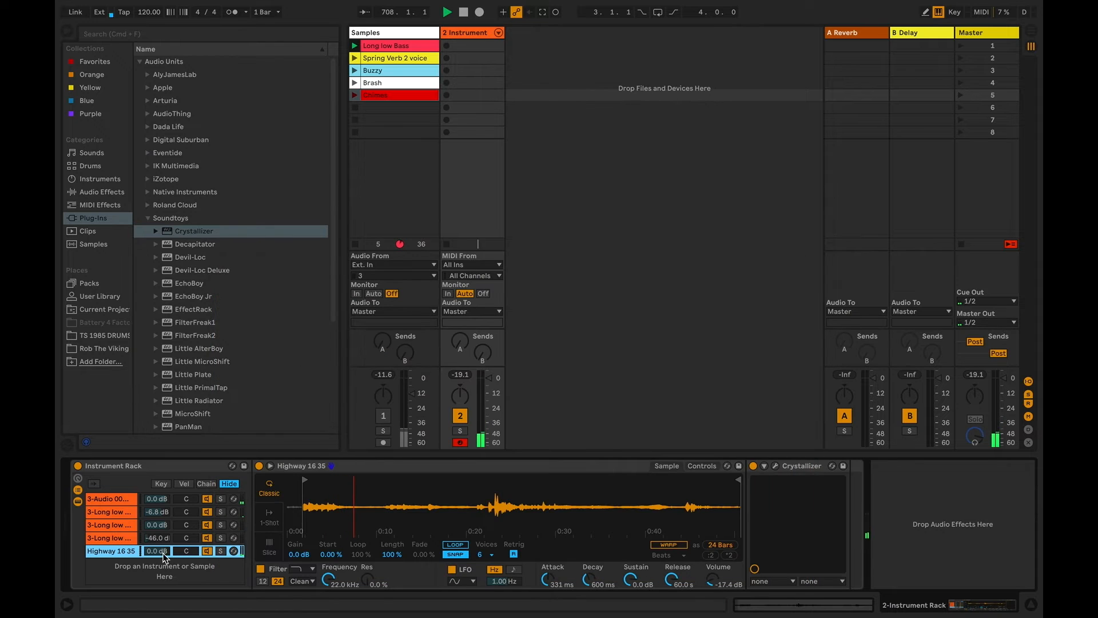
left_click_drag(157, 550, 165, 565)
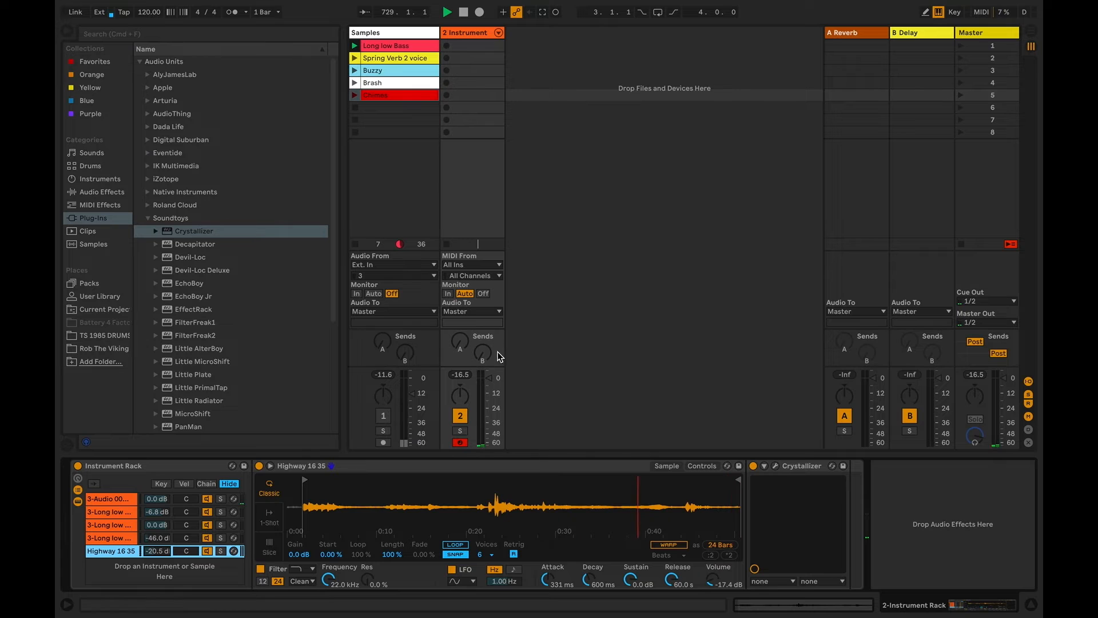
Show the first chain's sample Start automation in the Arrangement and loop playback over the first 12 bars
left_click(124, 498)
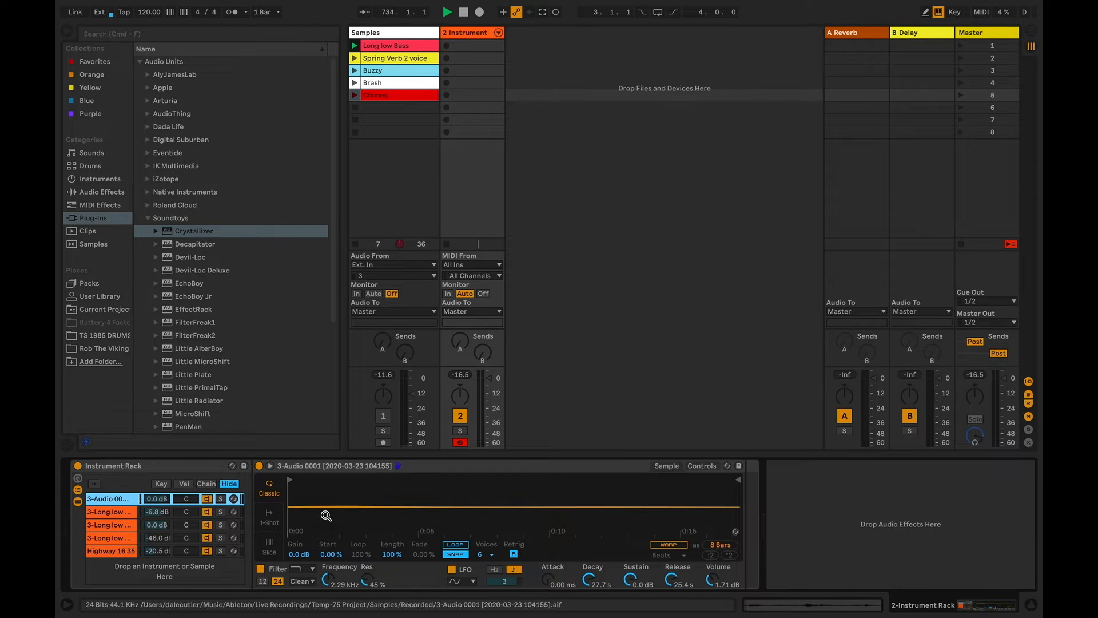
right_click(331, 553)
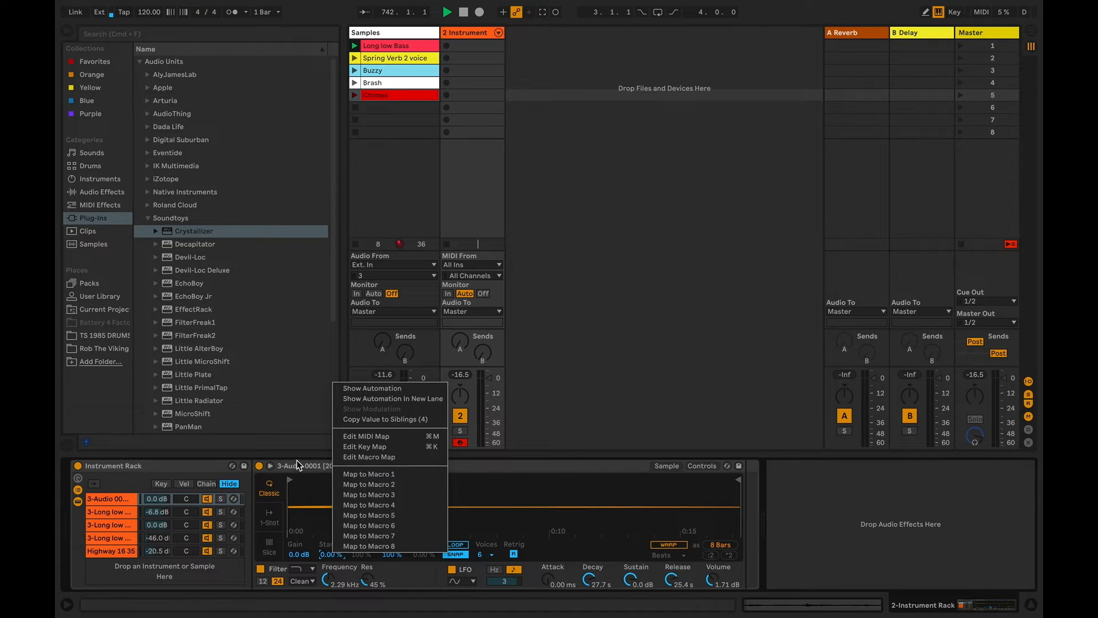
left_click(376, 388)
left_click_drag(372, 61, 480, 70)
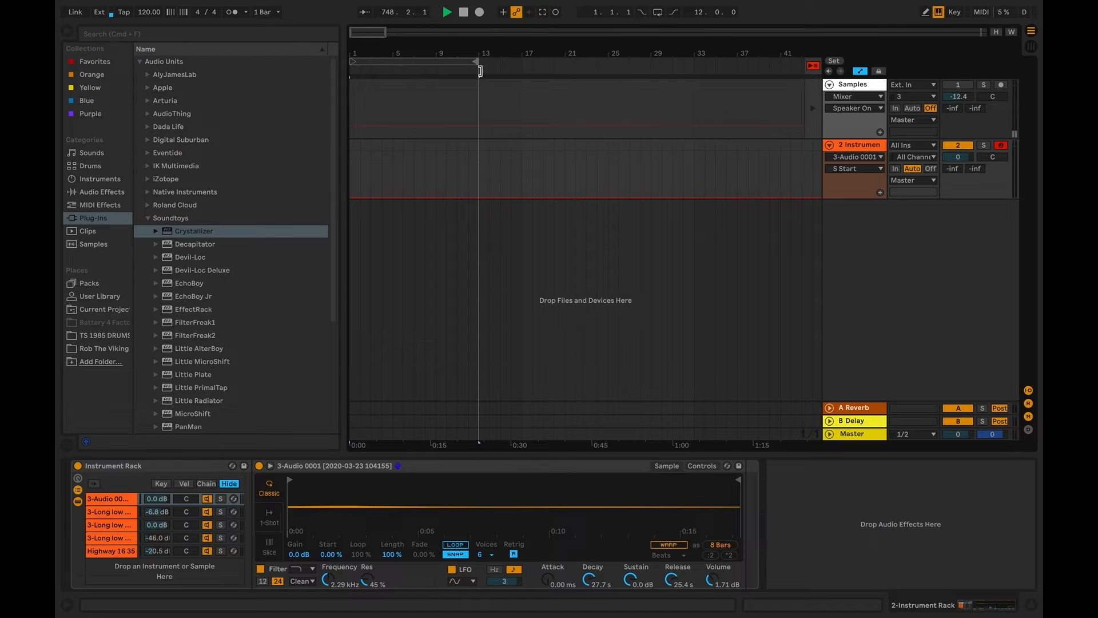
left_click(657, 14)
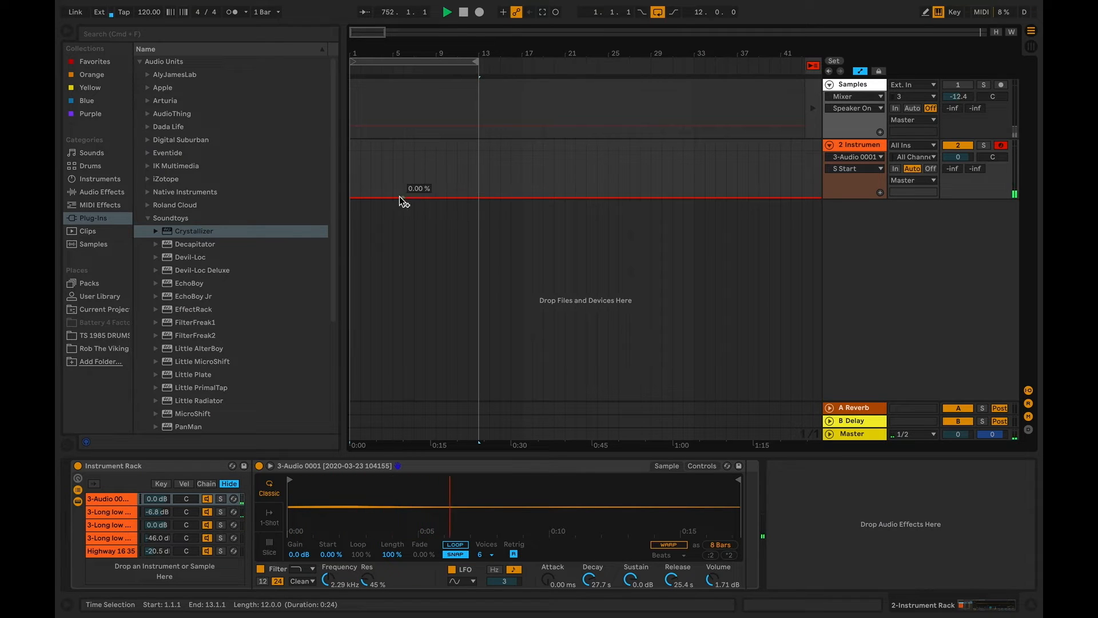
Draw the first chain's Start automation peaking near 80% at bar 6 and returning to zero at bar 13, then loop its sample with a 15.6% fade
left_click(479, 197)
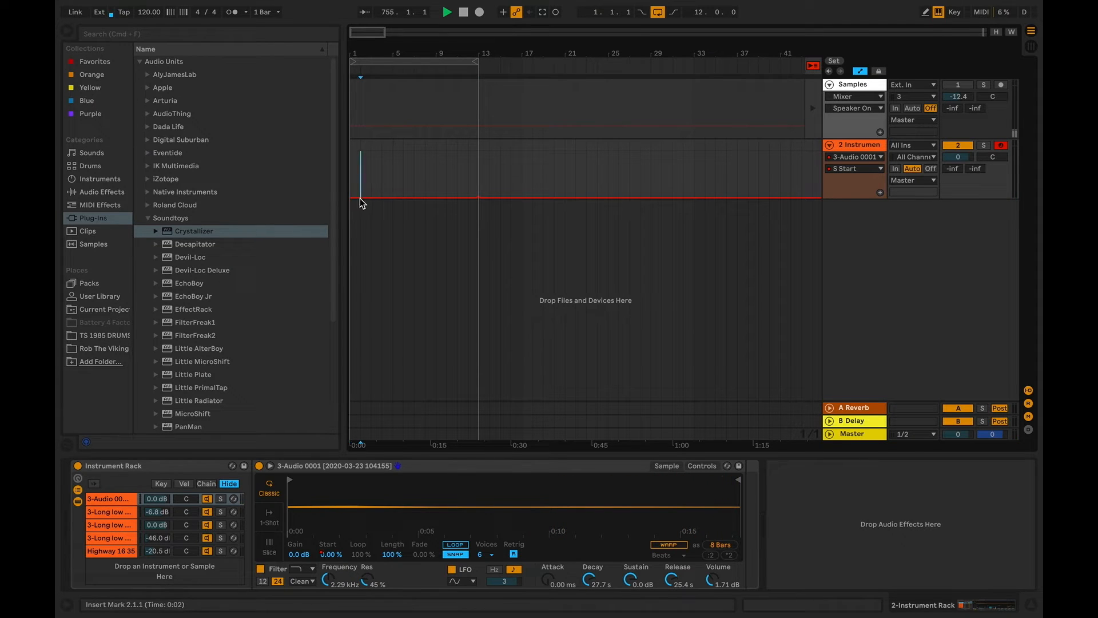
left_click(403, 196)
key("space")
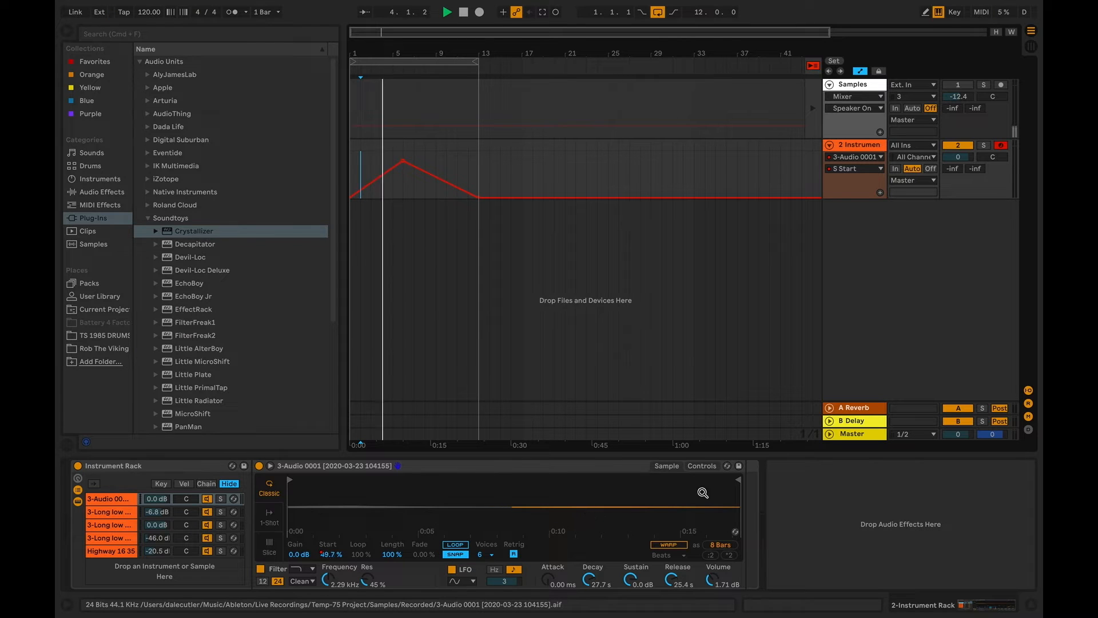
left_click(456, 545)
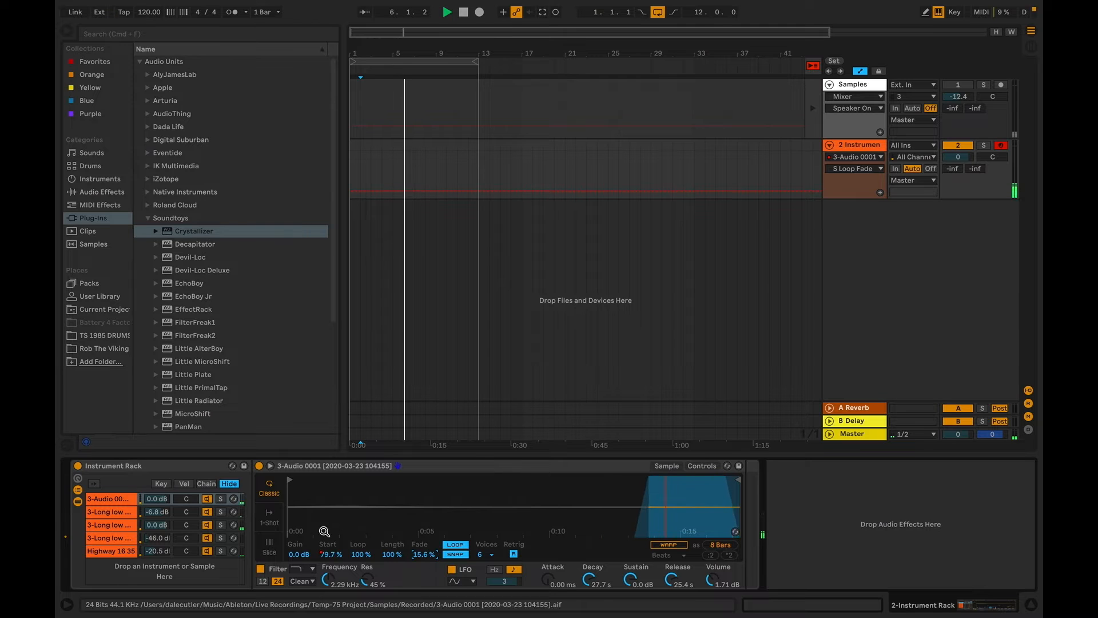
Deactivate the other four chains and pull the first chain's sample end in to about 0:14
left_click(197, 512)
left_click(209, 525)
left_click(208, 538)
left_click(206, 551)
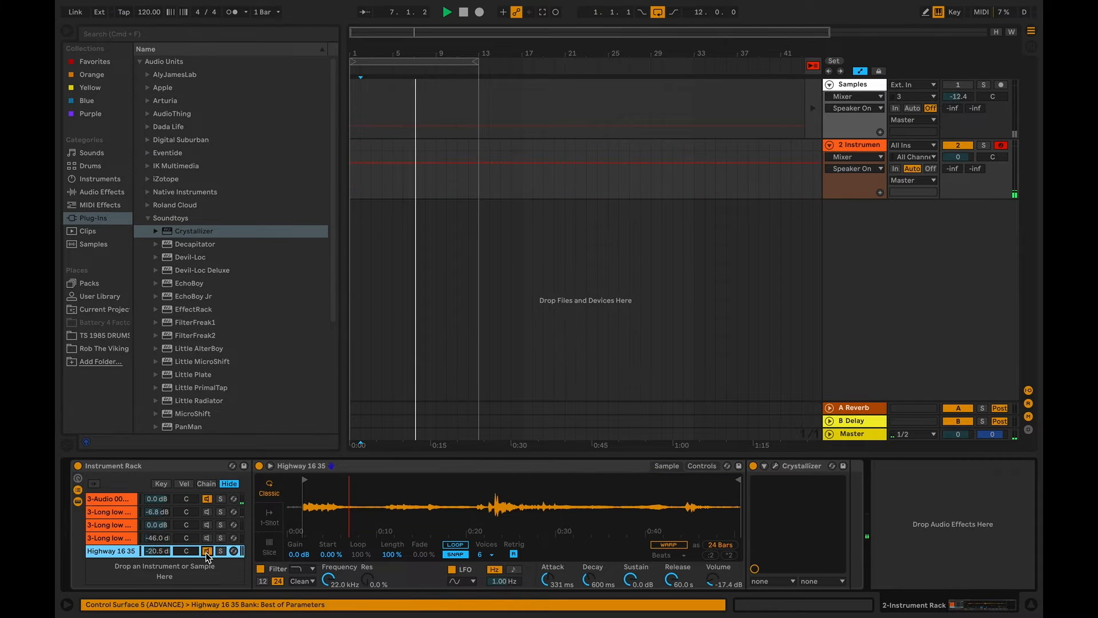
left_click(142, 499)
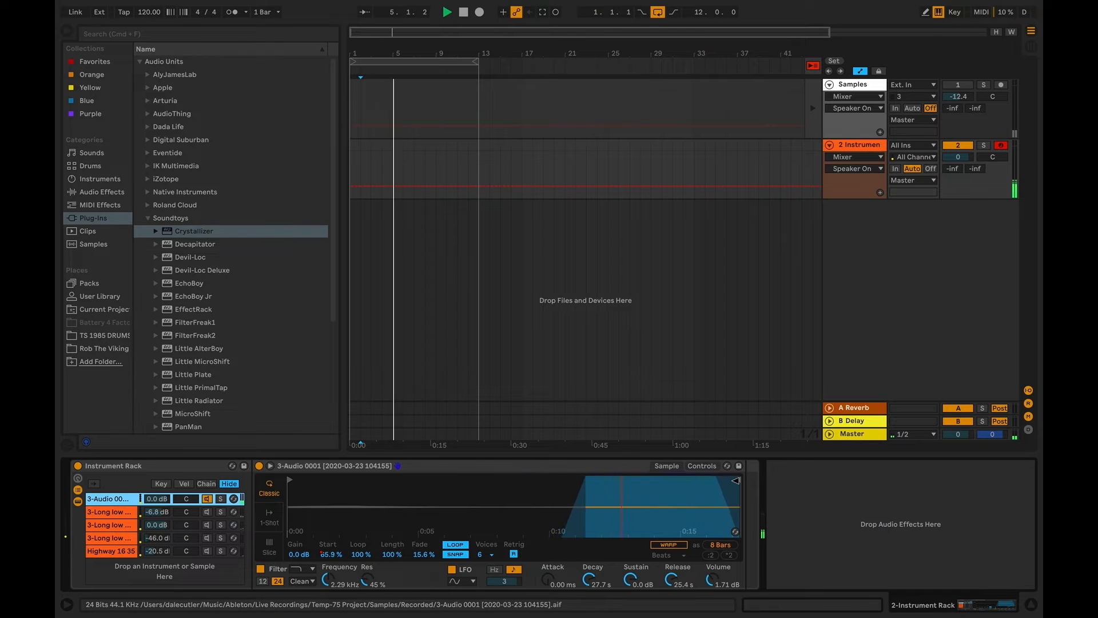
left_click_drag(736, 481, 669, 491)
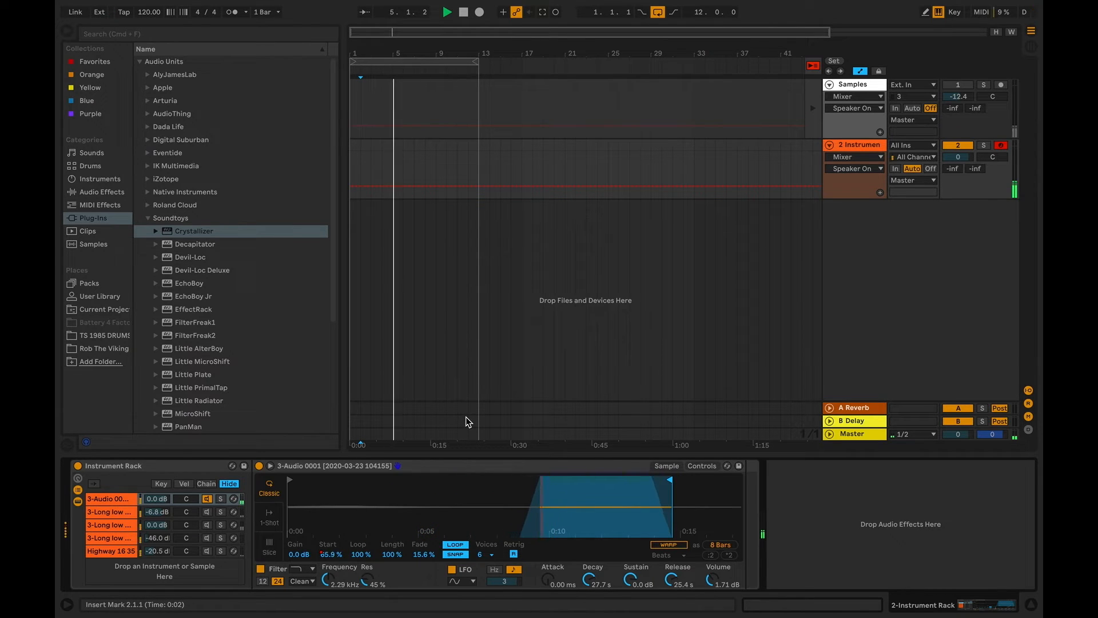
Isolate the second chain and draw a curved sample Start automation rising to bar 6 and falling back by bar 13
left_click(208, 510)
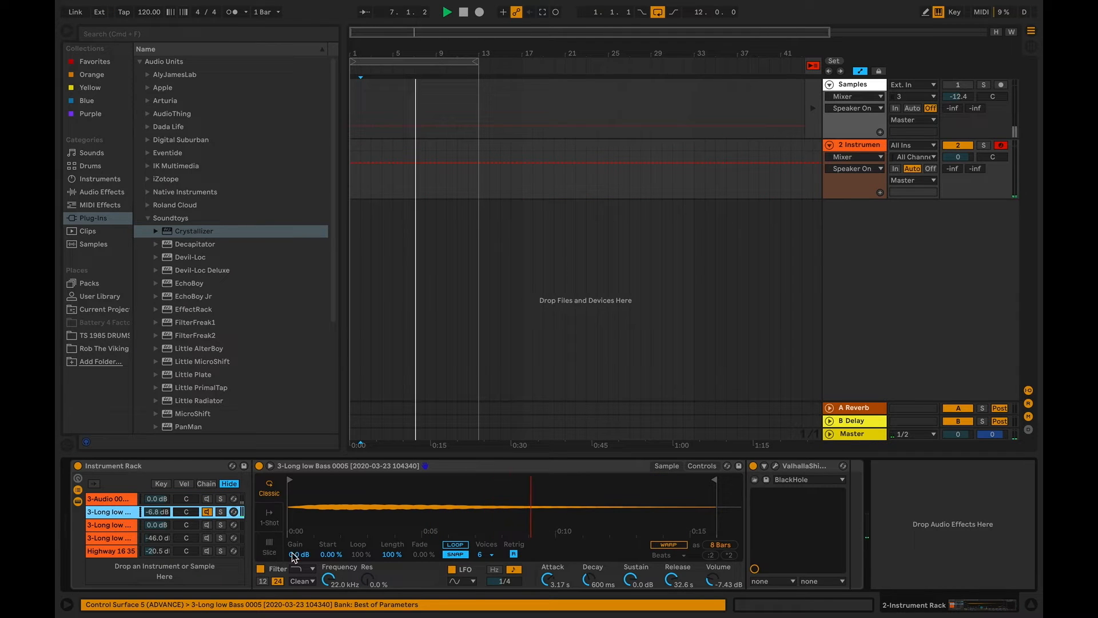
right_click(332, 557)
left_click(387, 396)
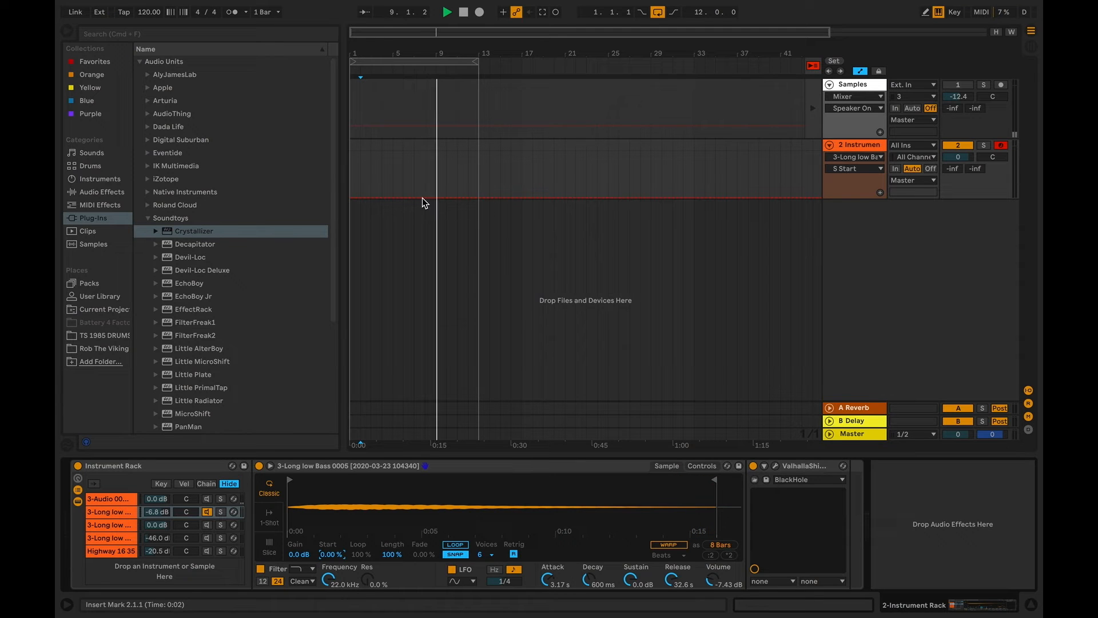
left_click(395, 198)
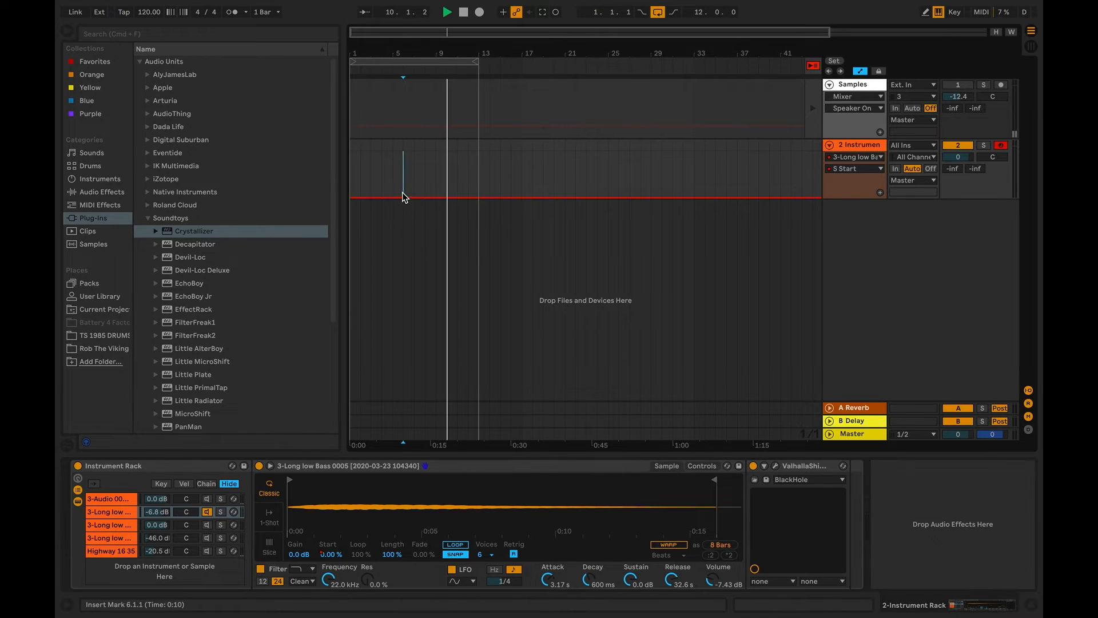
left_click_drag(403, 201, 478, 192)
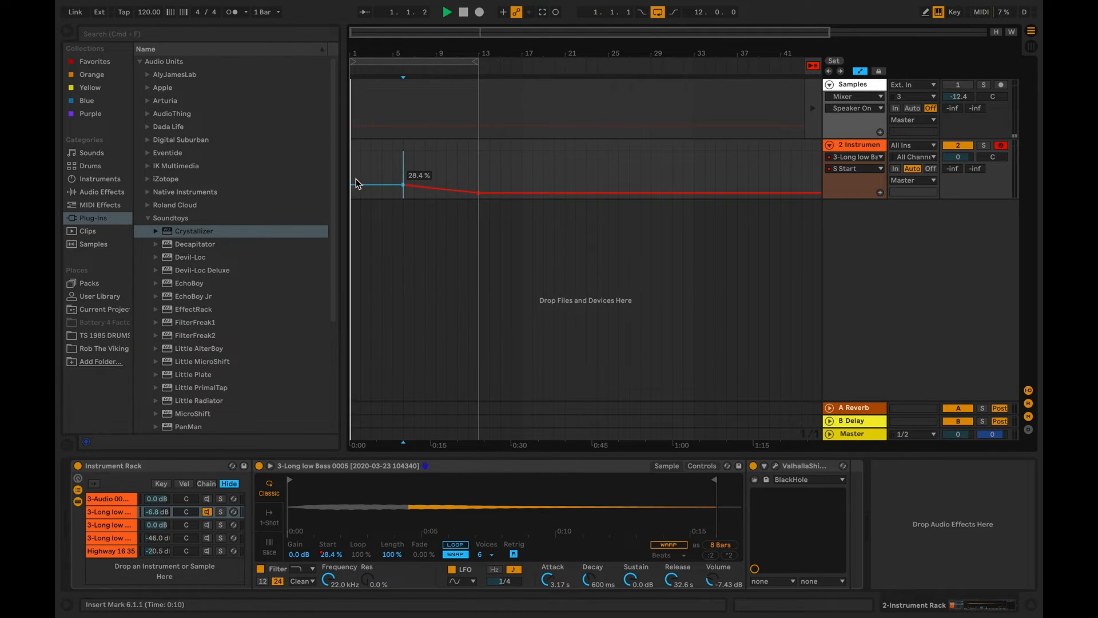
left_click_drag(353, 184, 433, 175)
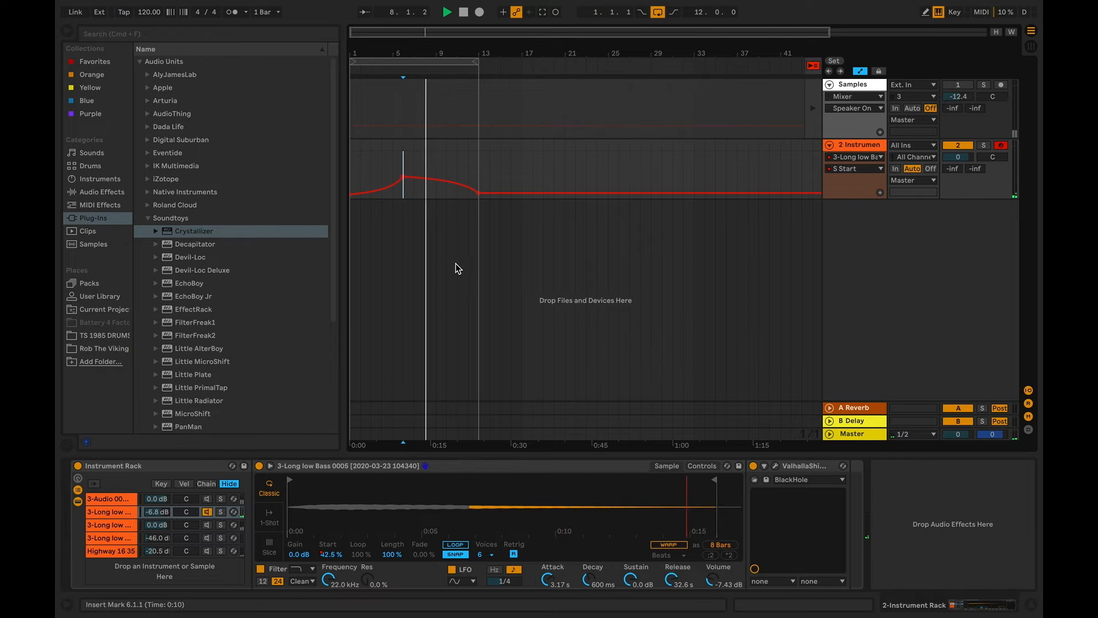
Loop the second chain's shortened sample with a 19.5% fade and set its Simpler volume to -4.57 dB
left_click(456, 546)
left_click_drag(424, 554, 424, 536)
left_click_drag(639, 480, 631, 481)
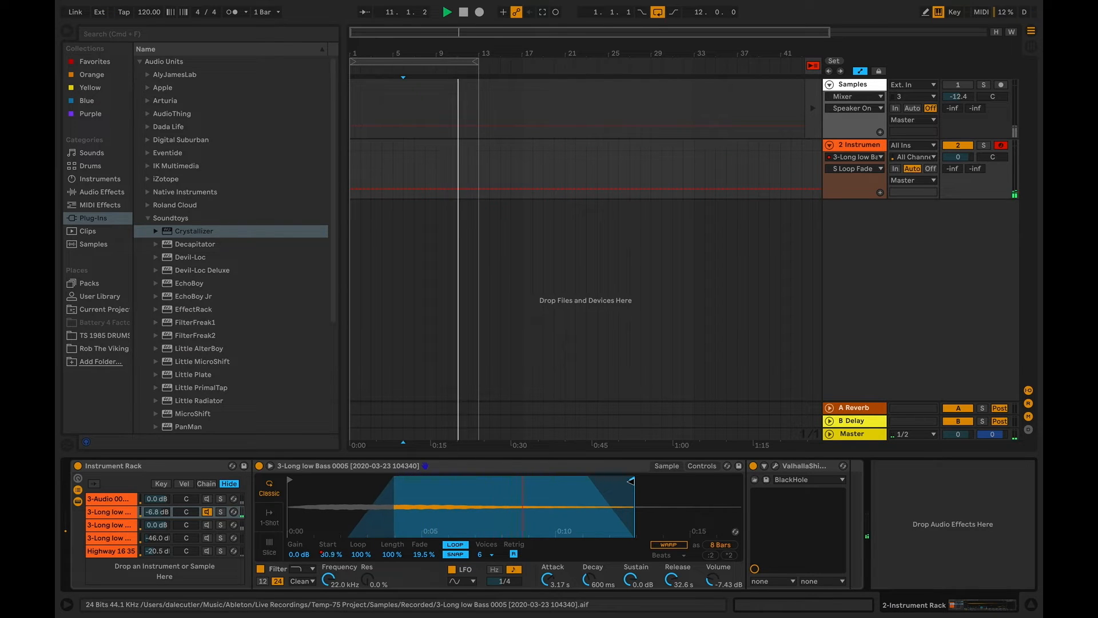
mouse_move(720, 581)
left_mouse_down()
mouse_move(719, 571)
mouse_move(709, 583)
left_mouse_up()
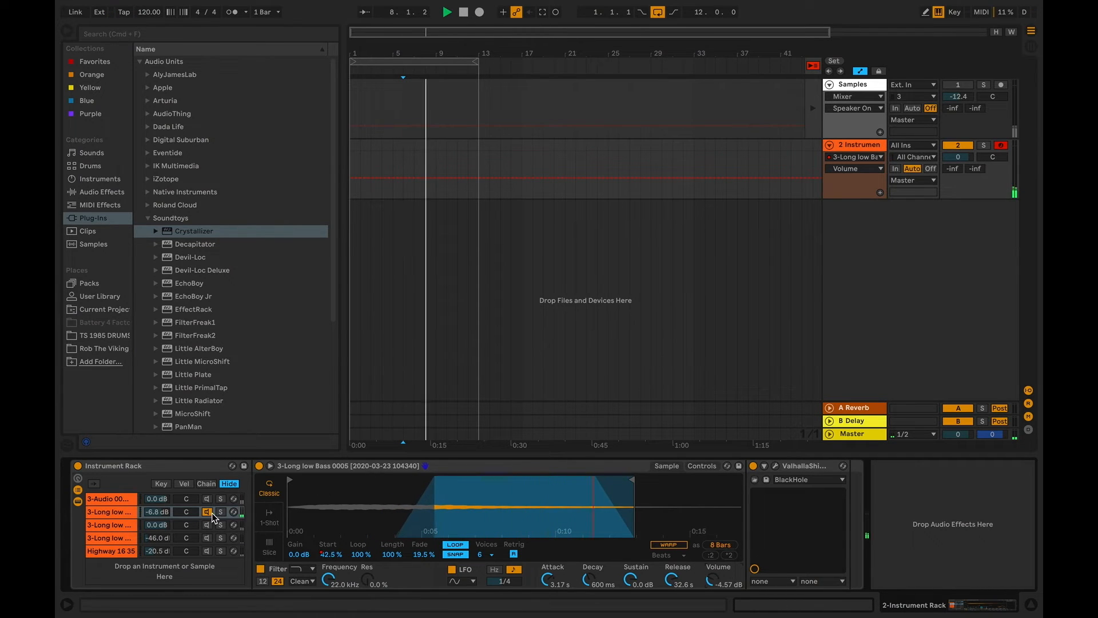
Isolate the third chain and draw its sample Start automation with peaks at bar 3 and mid-bar 8, dipping at bar 5 and ending at bar 13
left_click(203, 526)
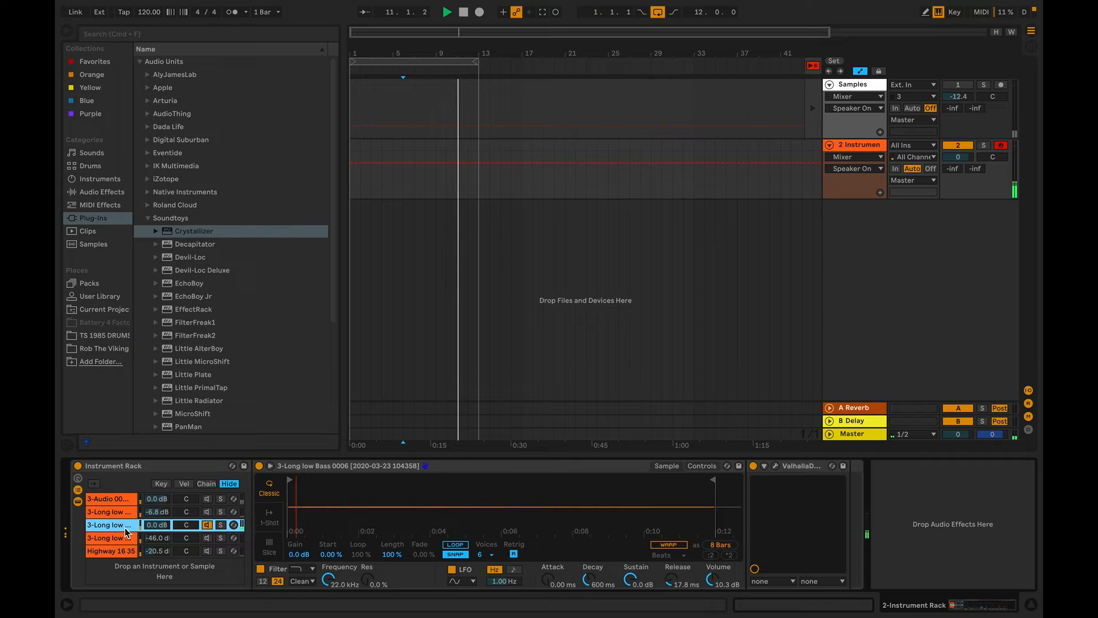
right_click(330, 554)
left_click(367, 390)
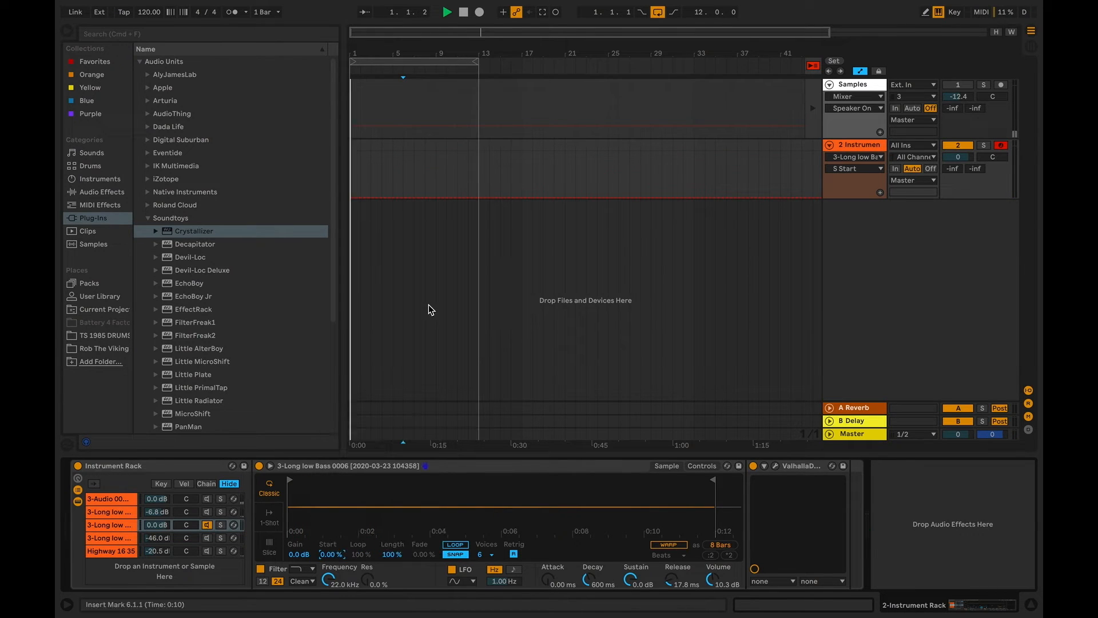
left_click(478, 197)
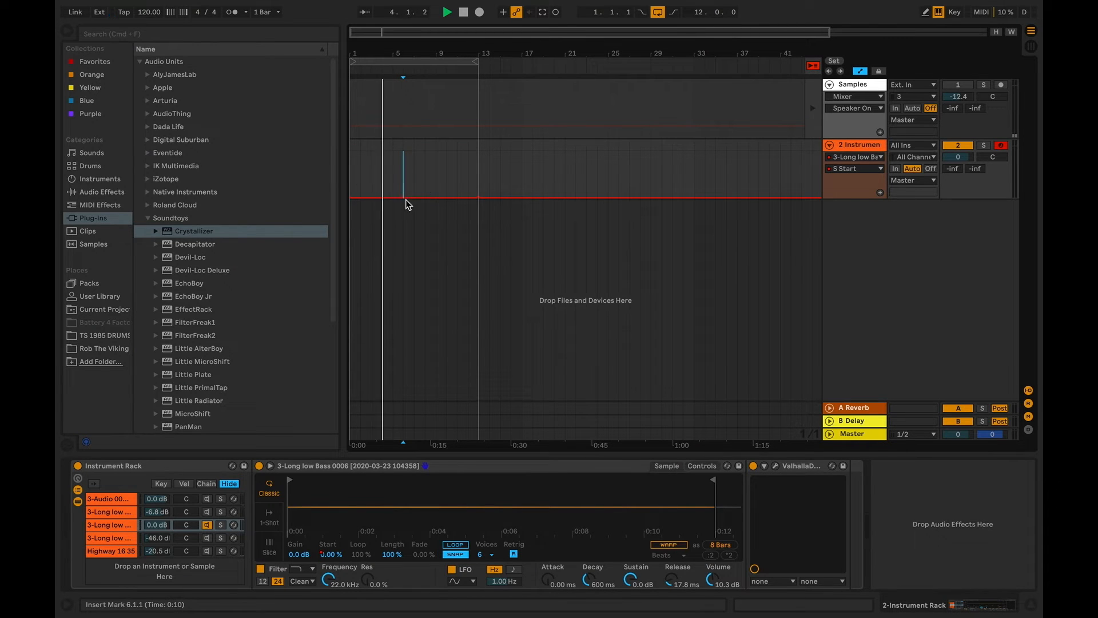
left_click_drag(406, 199, 372, 173)
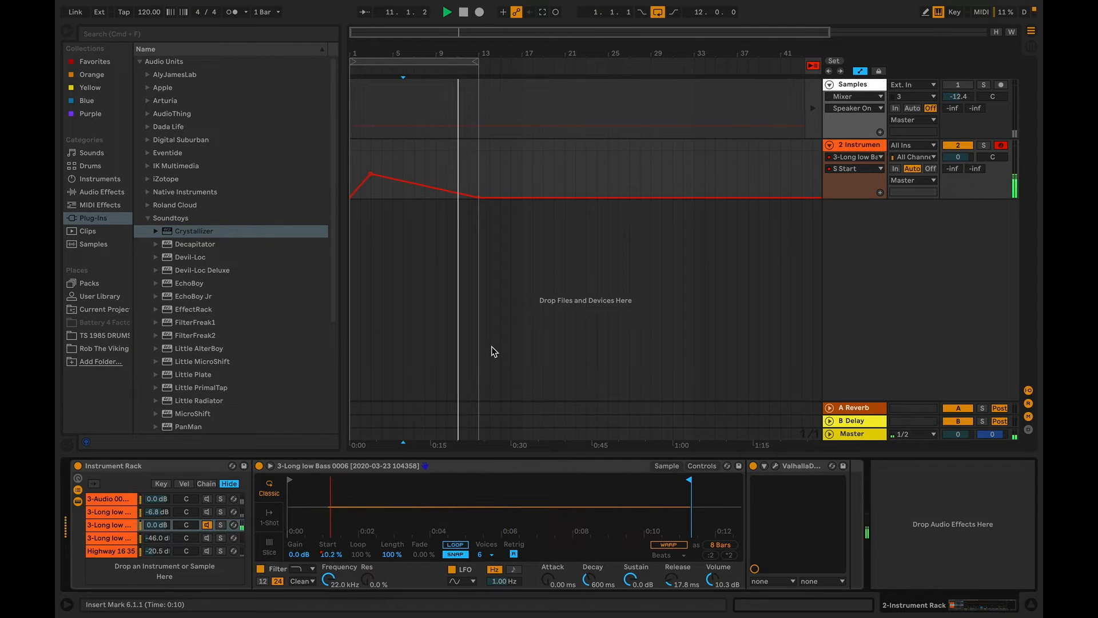
left_click(392, 184)
left_click_drag(393, 186, 429, 163)
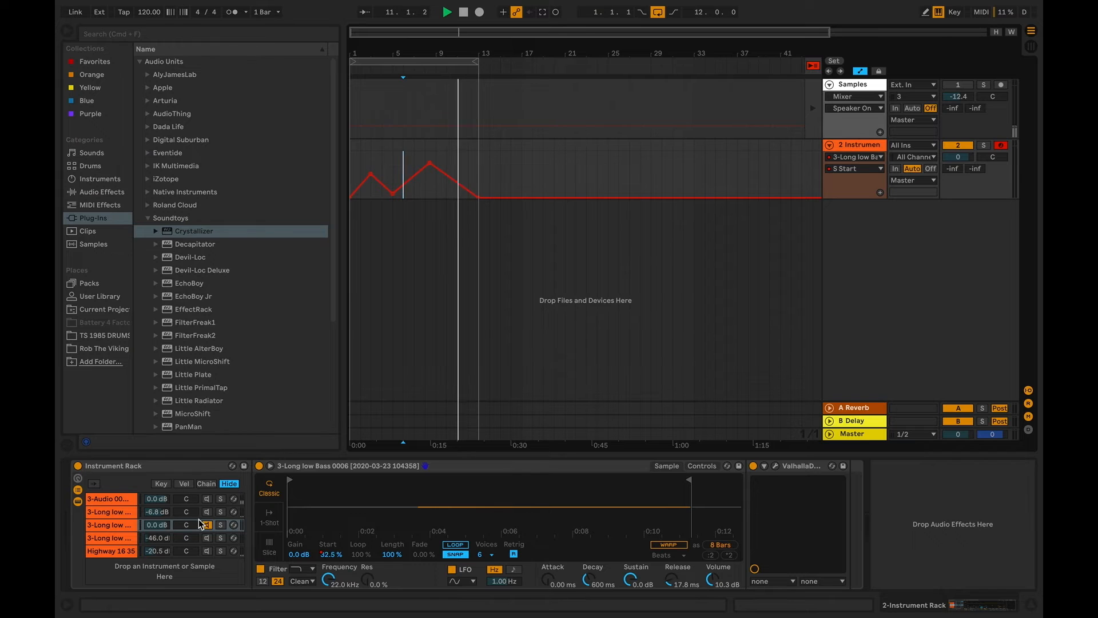
Isolate the fourth chain and raise its rack volume to -23.0 dB
left_click(215, 500)
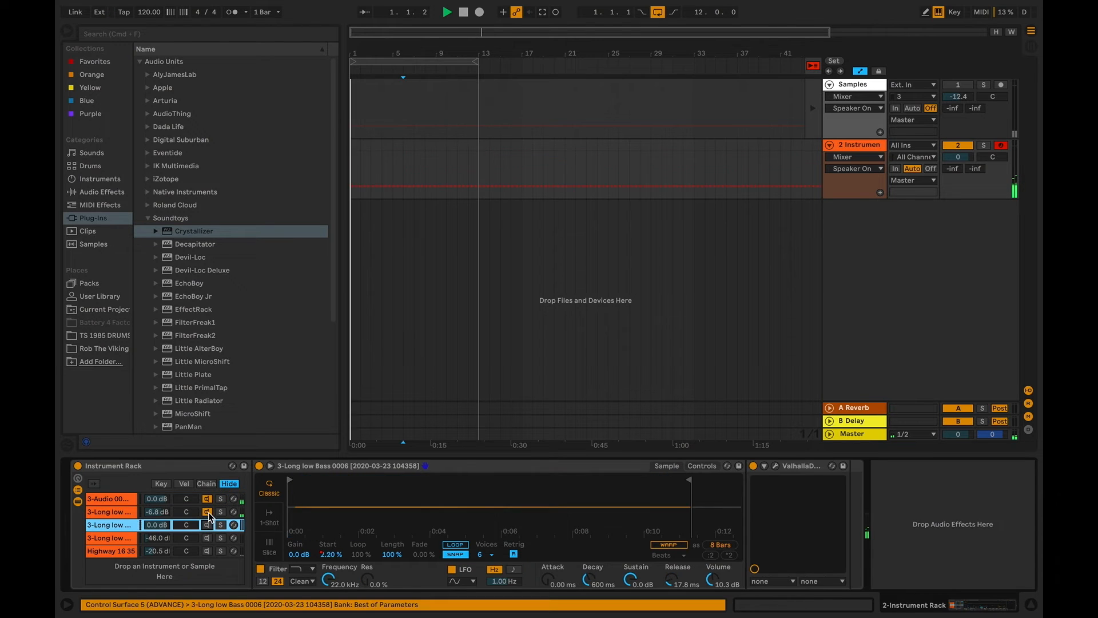
left_click(112, 539)
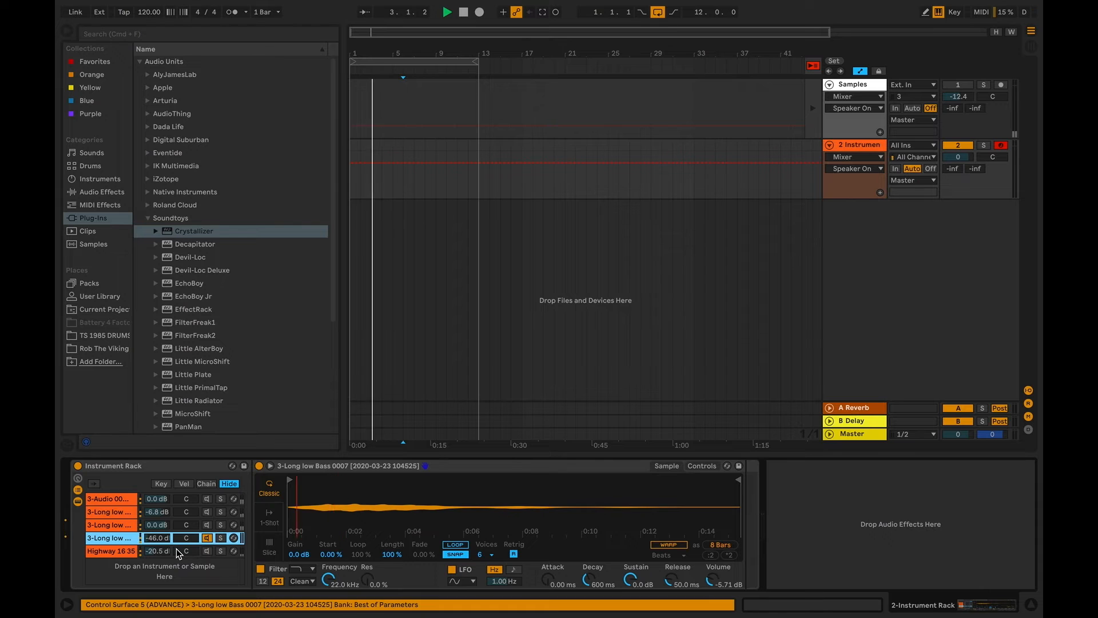
left_click_drag(146, 538, 146, 511)
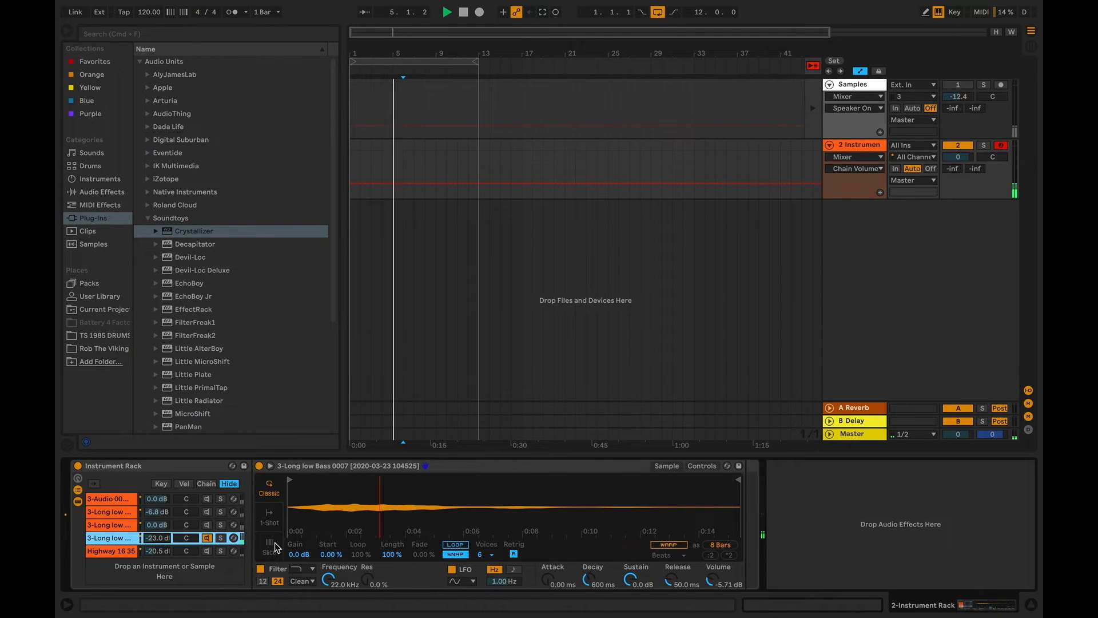
Draw the fourth chain's sample Start automation as a straight rise to about half height at bar 13, and loop its sample with a 21.1% fade
right_click(335, 555)
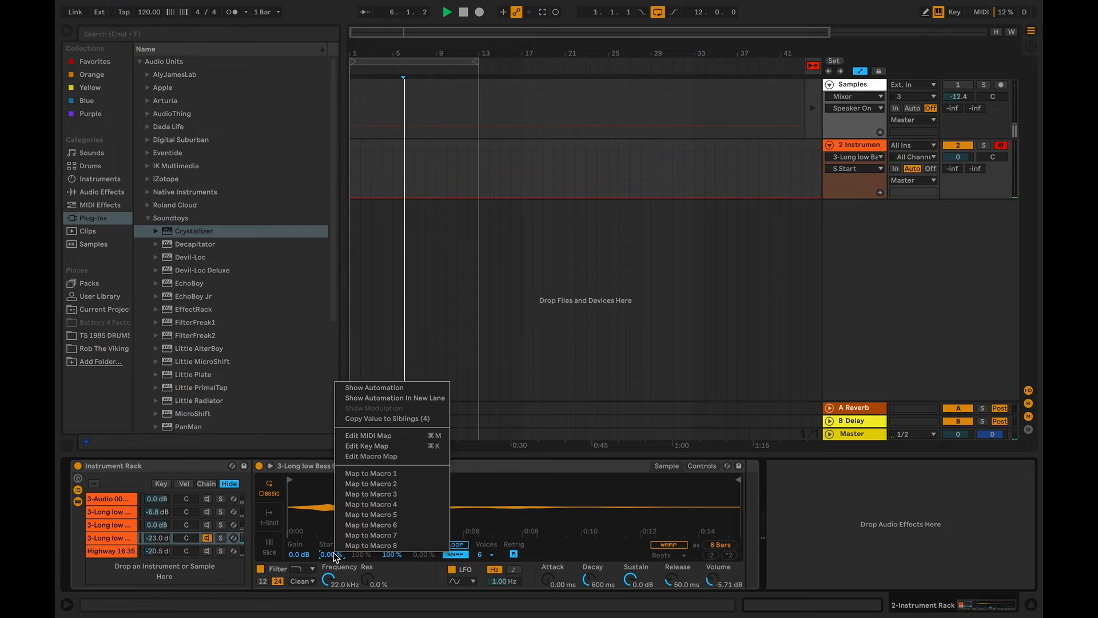
left_click(397, 388)
left_click(479, 197)
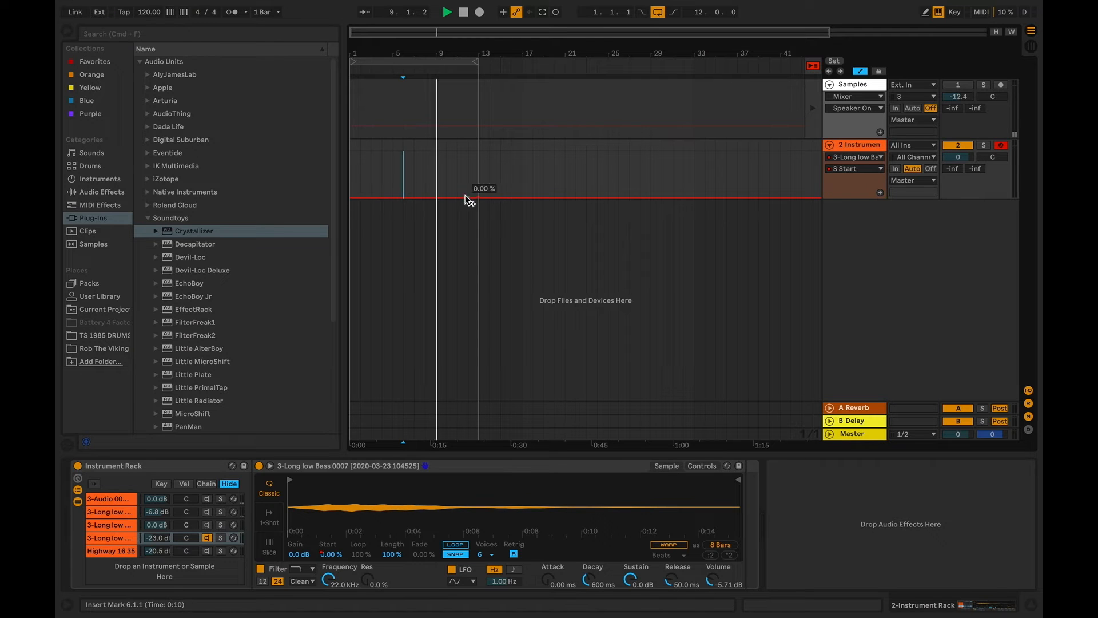
left_click_drag(478, 197, 479, 173)
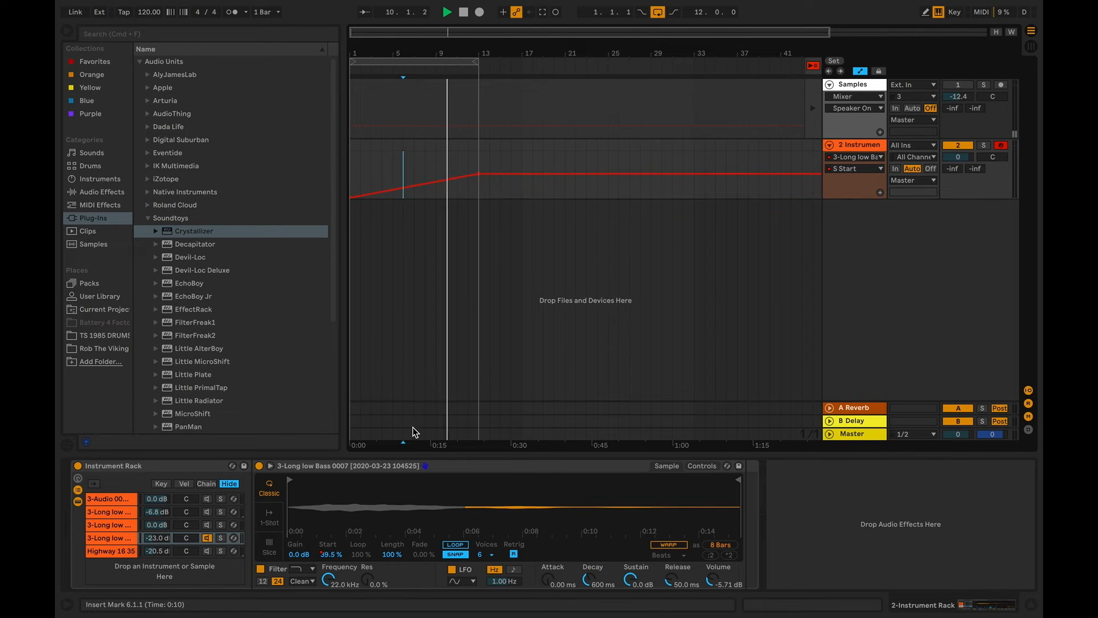
left_click(455, 545)
left_click_drag(422, 554, 422, 537)
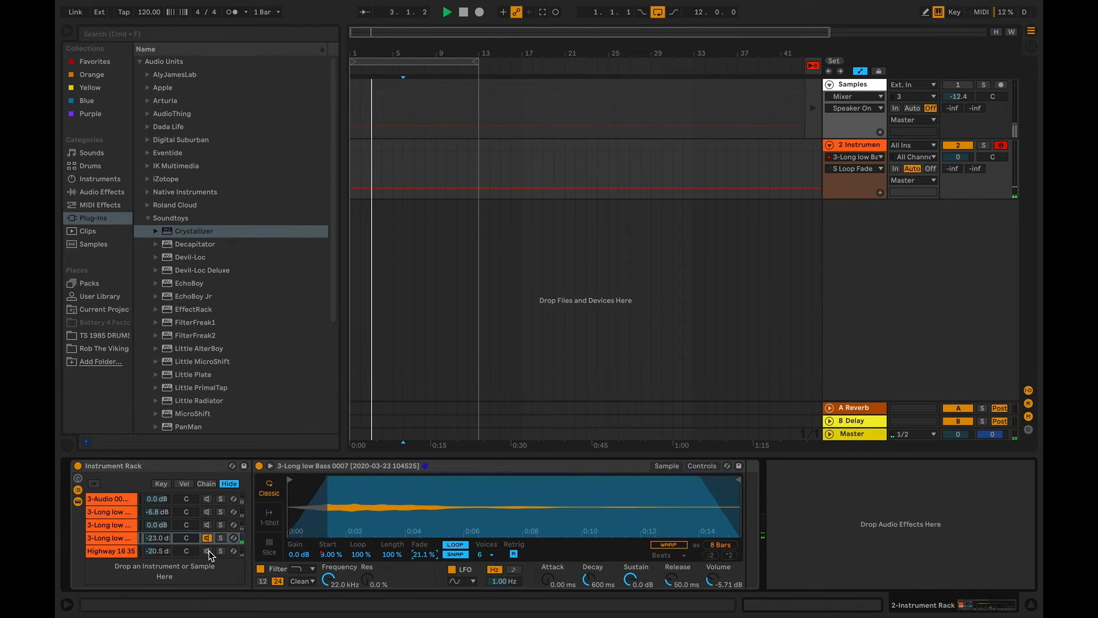
Isolate the Highway 16 35 chain and draw its sample Start automation as a straight ramp from zero to maximum at bar 13
left_click(121, 552)
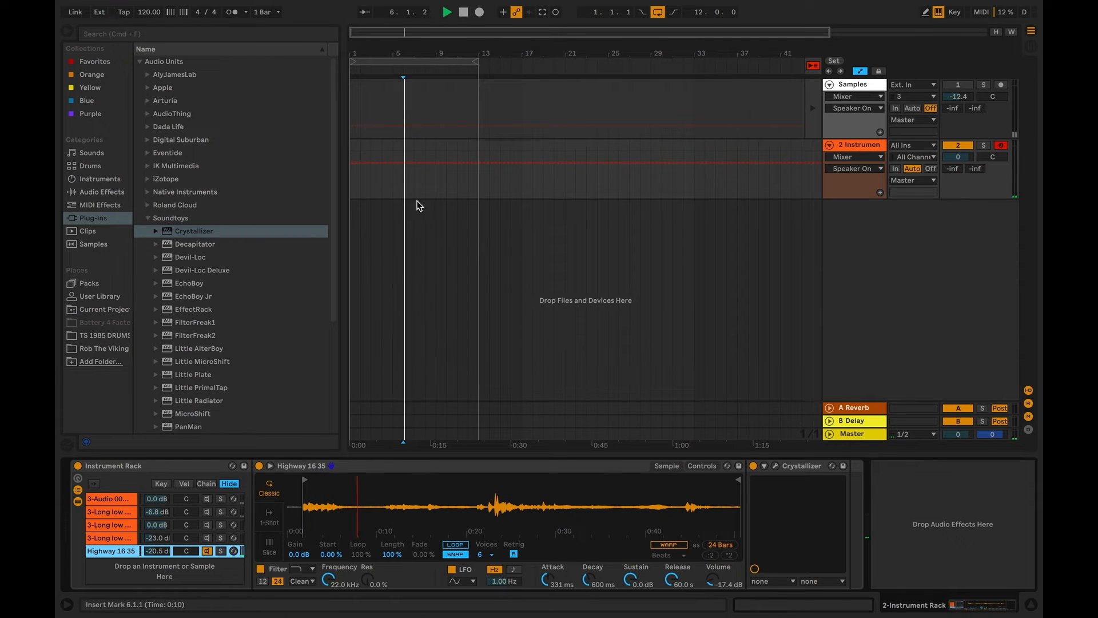
right_click(331, 554)
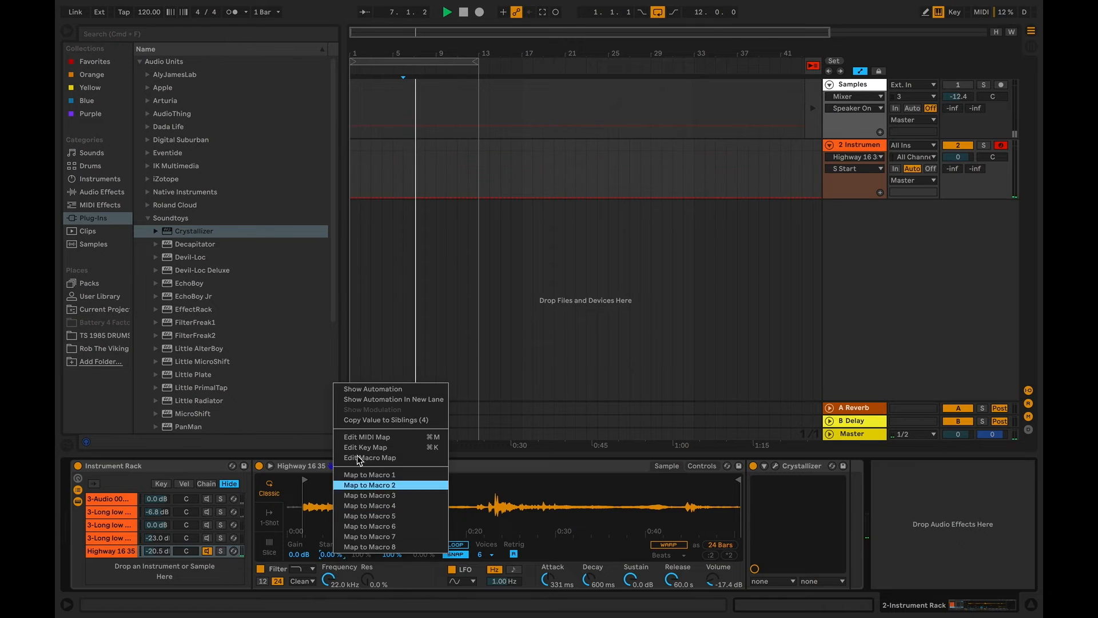
left_click(372, 391)
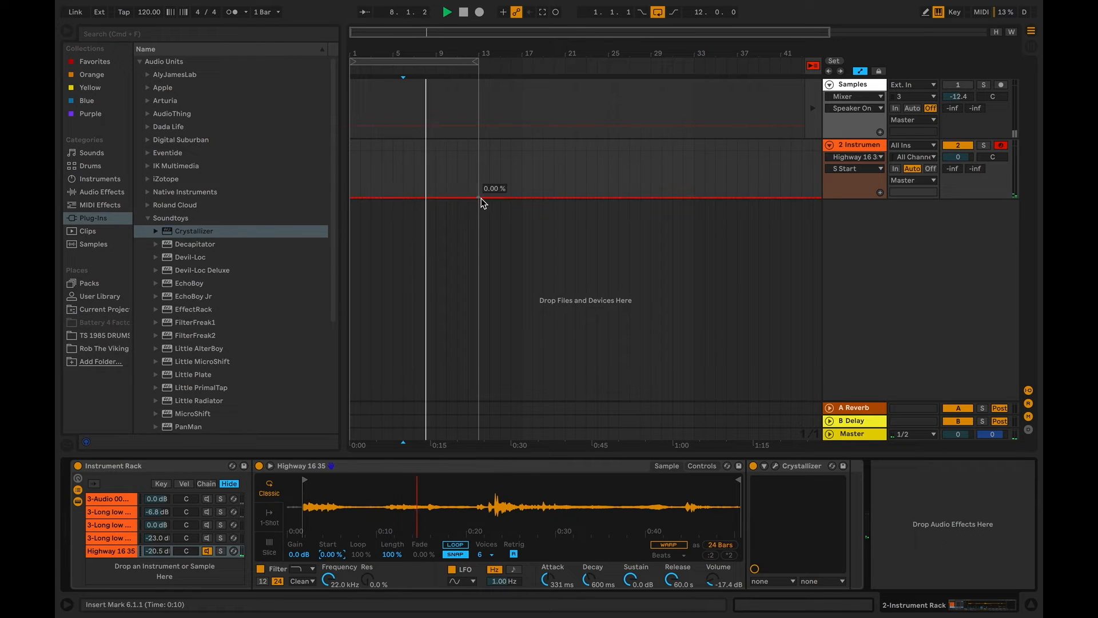
left_click_drag(480, 199, 361, 205)
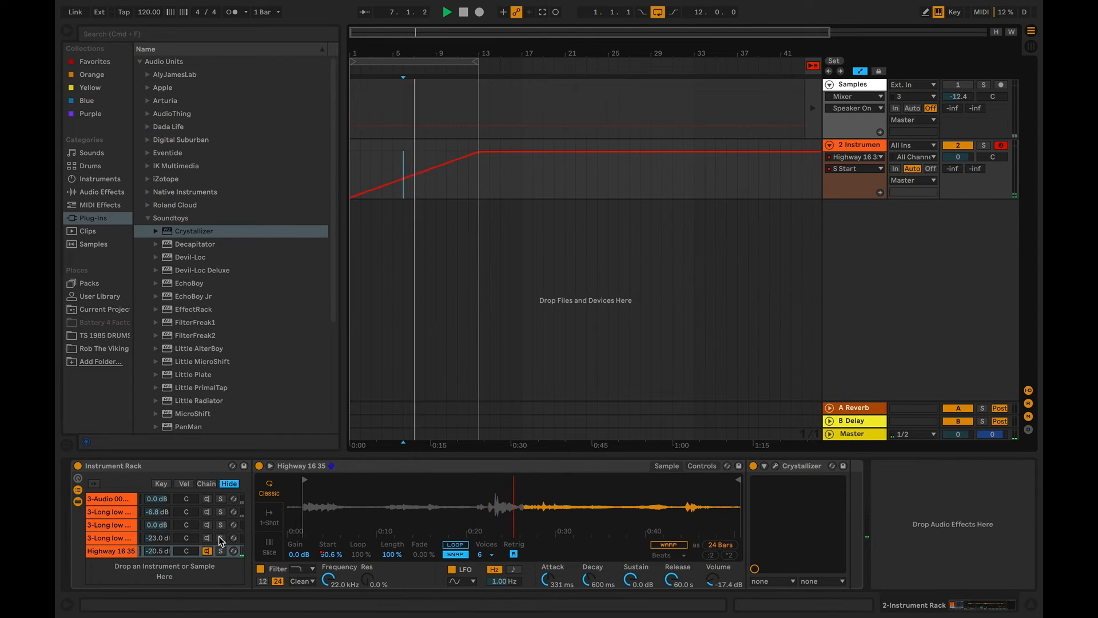
Reactivate all five chains in the Instrument Rack and play the layered loop from the start
left_click(211, 549)
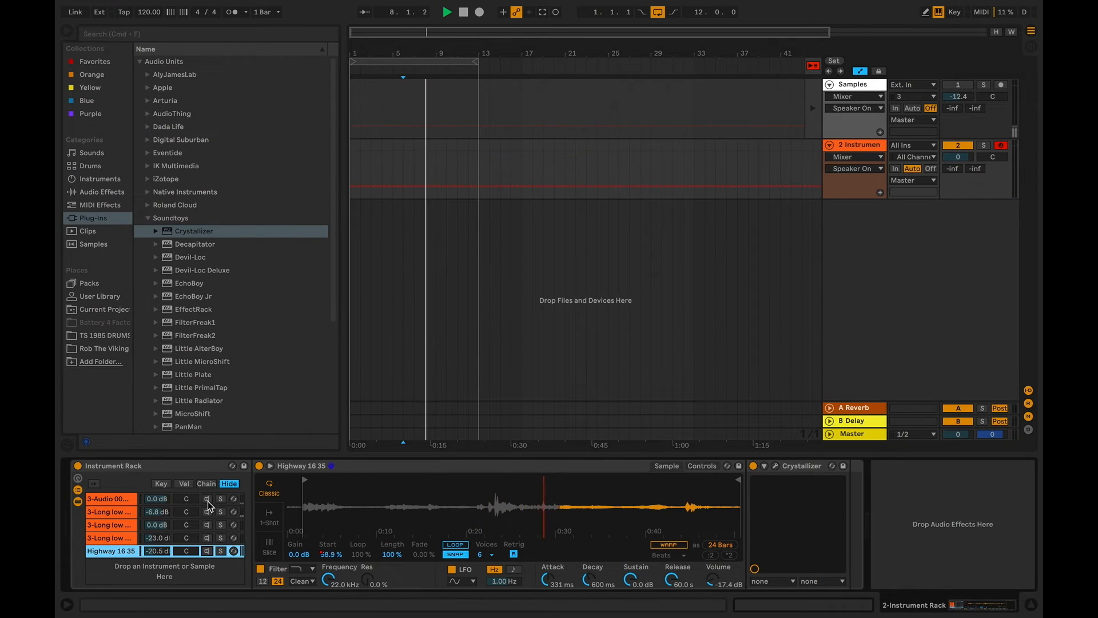
left_click(208, 501)
left_click(207, 553)
left_click(208, 537)
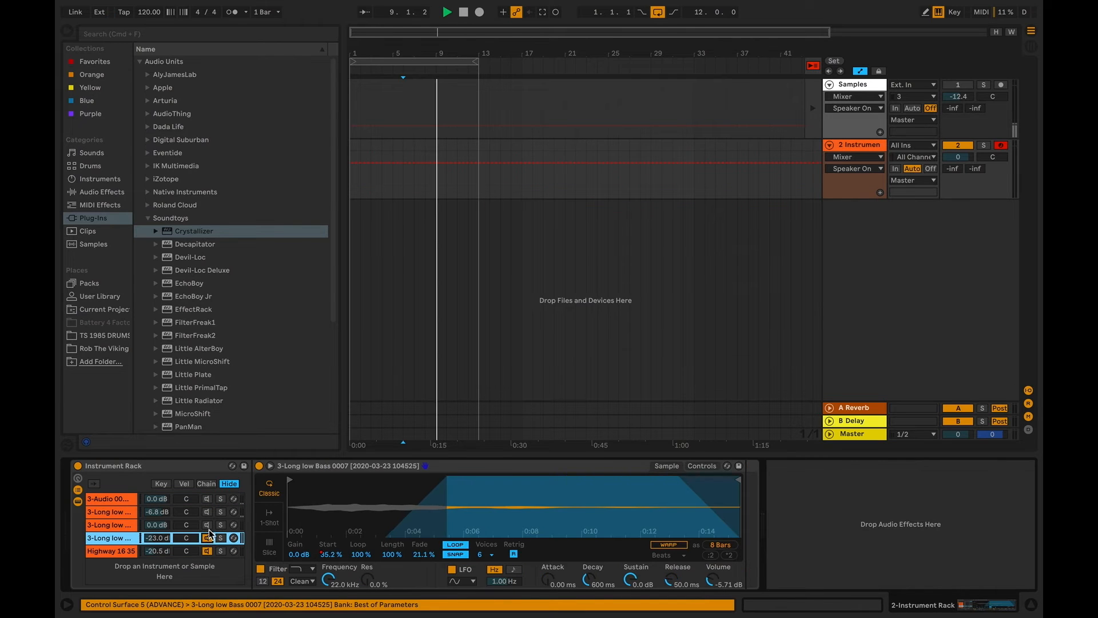
left_click(208, 525)
left_click(209, 512)
left_click(208, 498)
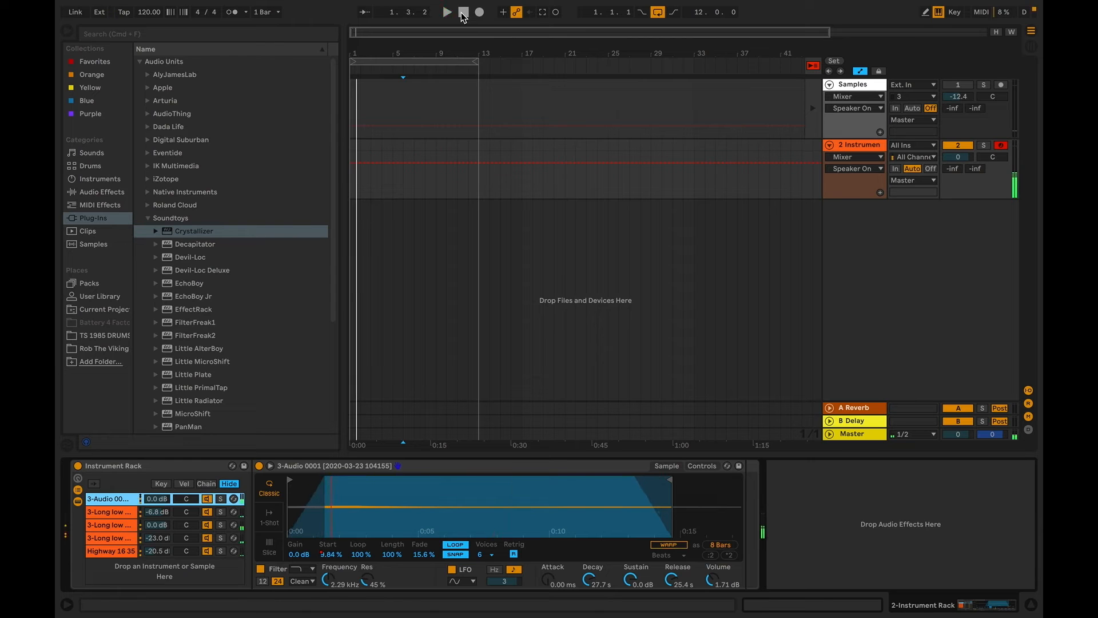
key("space")
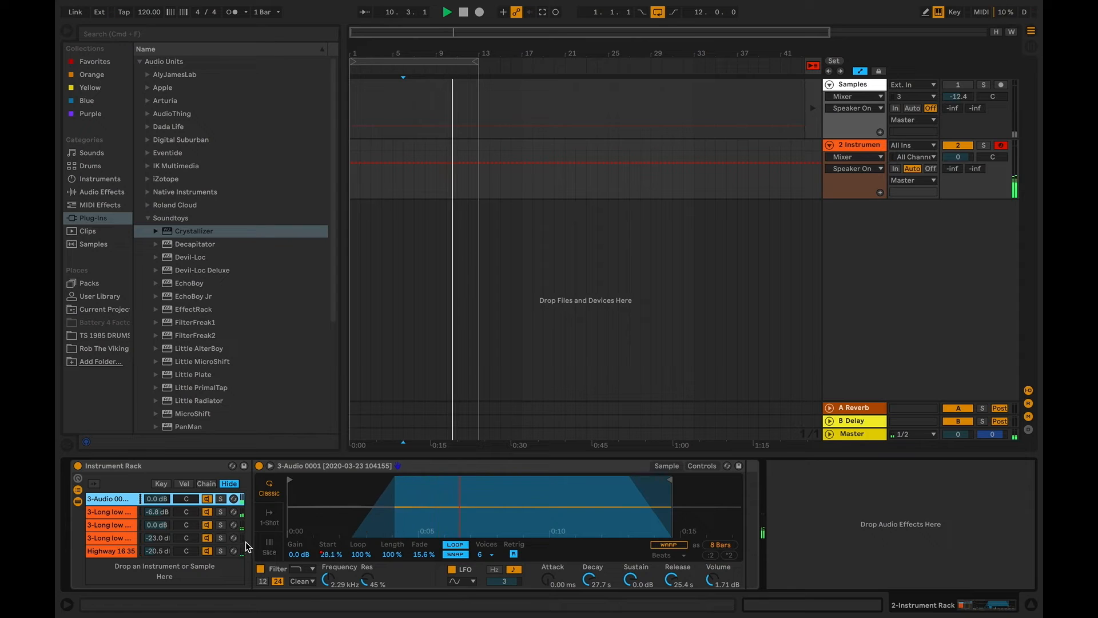
Add Arturia's Delay TAPE-201 after the Instrument Rack, load its 1.8 Ping Pong Delays preset and adjust the Dry/Wet amount
left_click(201, 466)
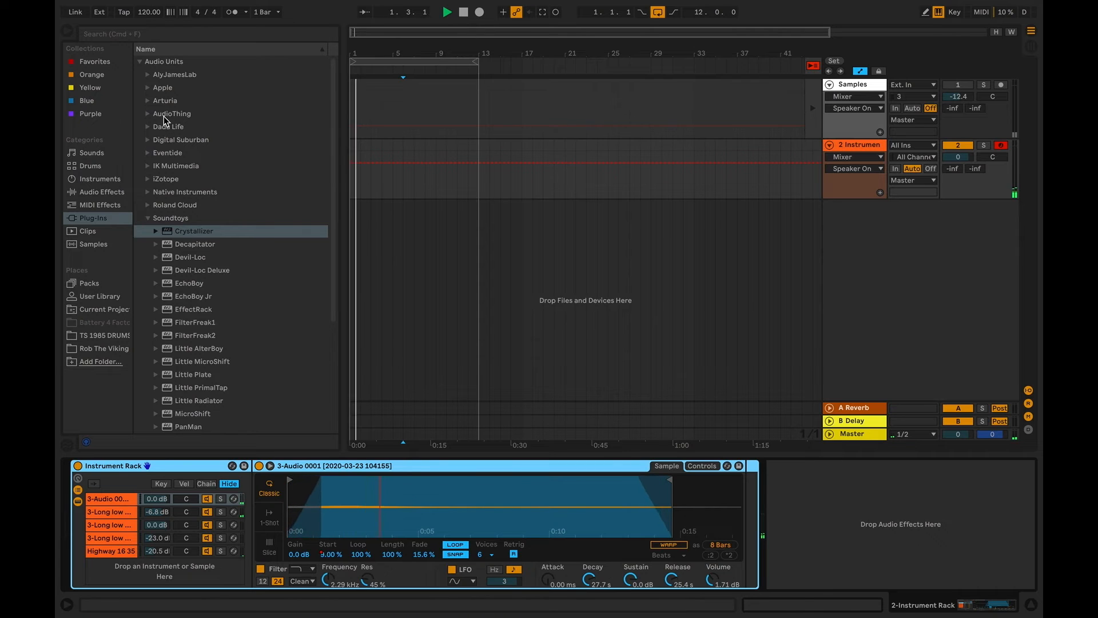
left_click(148, 101)
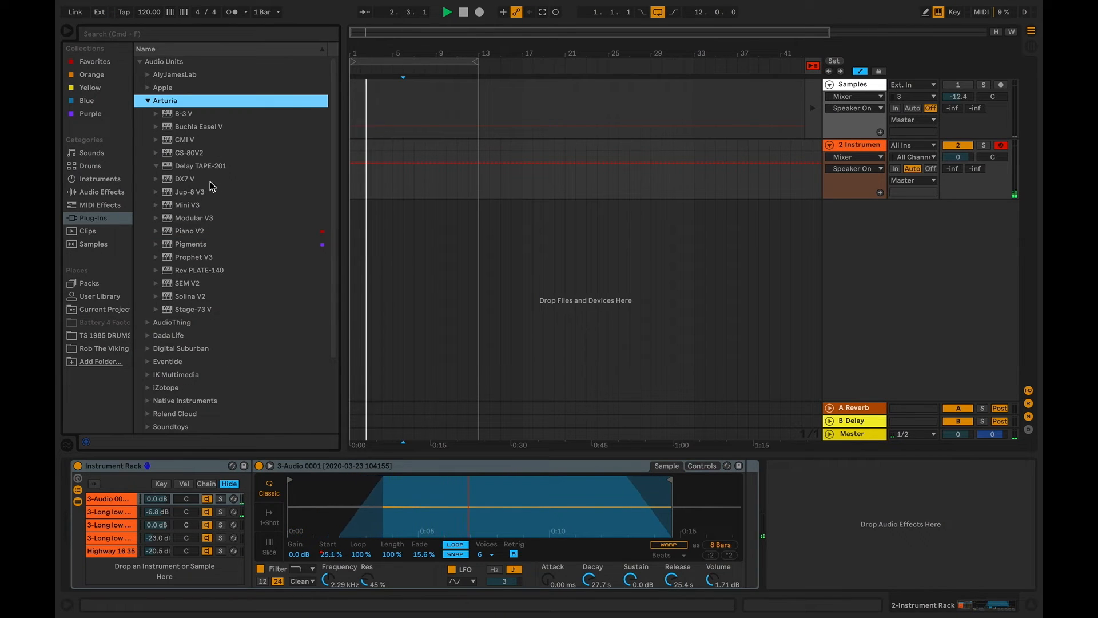
left_click(220, 167)
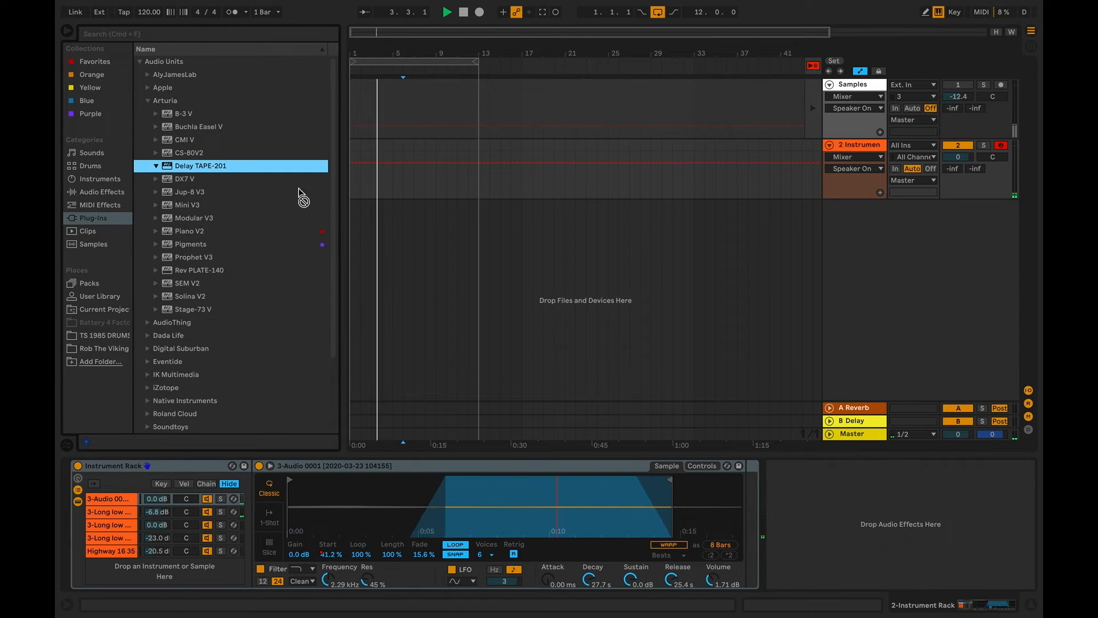
left_click_drag(773, 451, 809, 486)
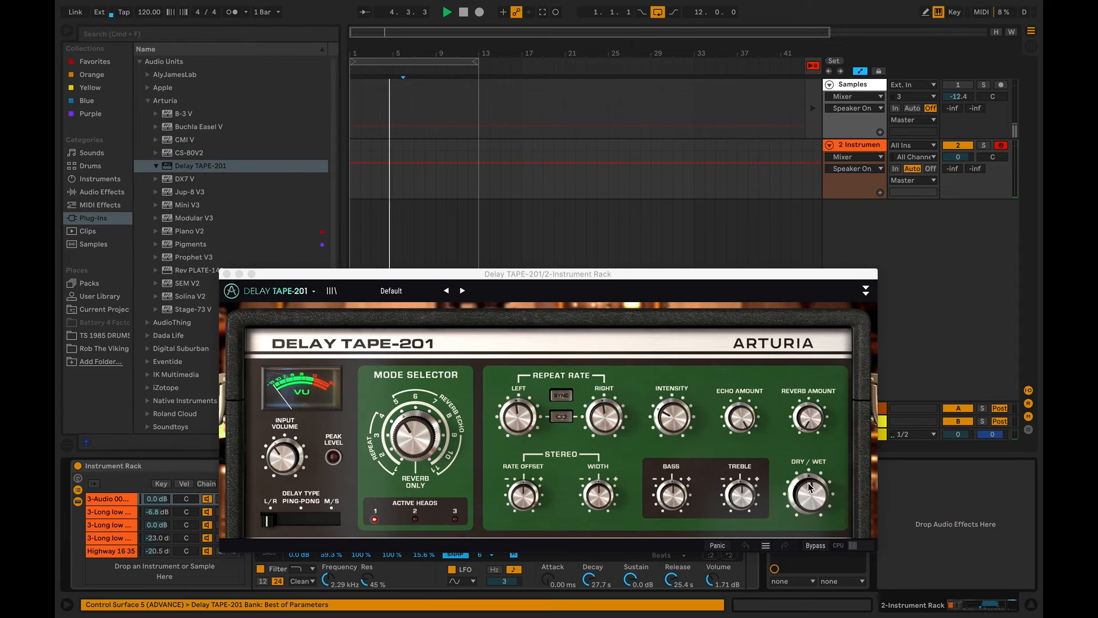
left_click(463, 291)
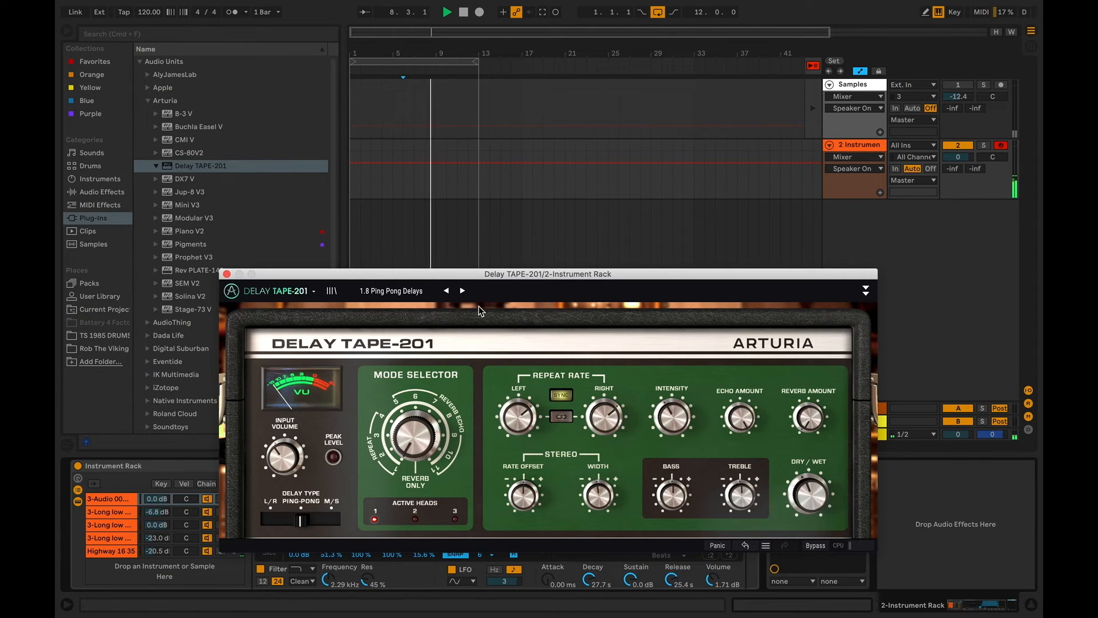
left_click_drag(810, 496, 809, 492)
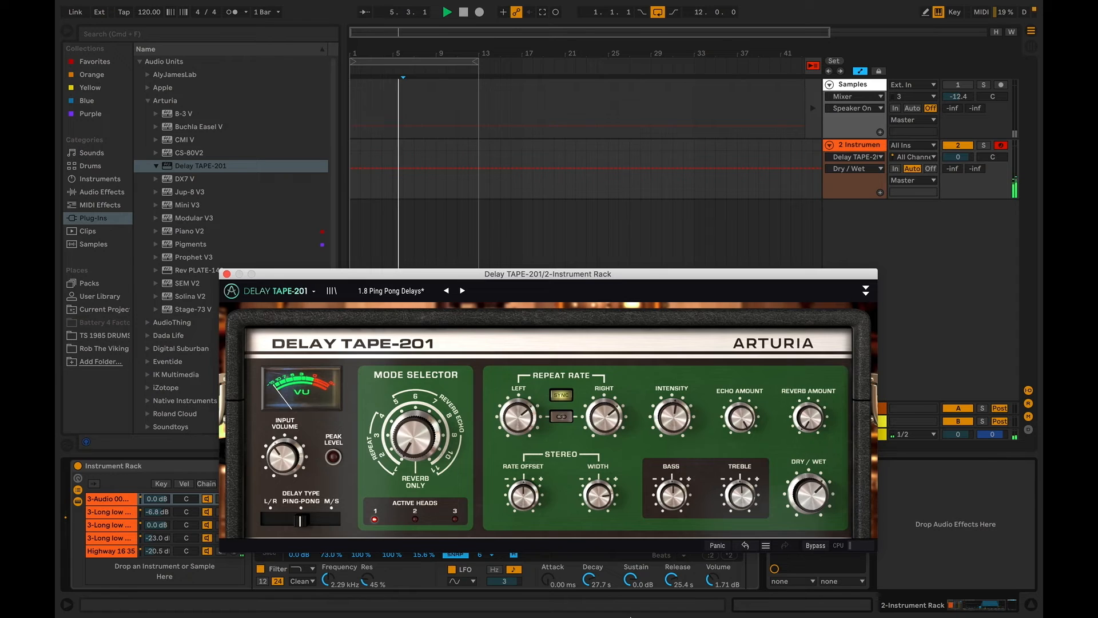
Set the Highway 16 35 chain's rack volume to -14.0 dB and delete the Delay TAPE-201 effect
left_click_drag(168, 555, 168, 546)
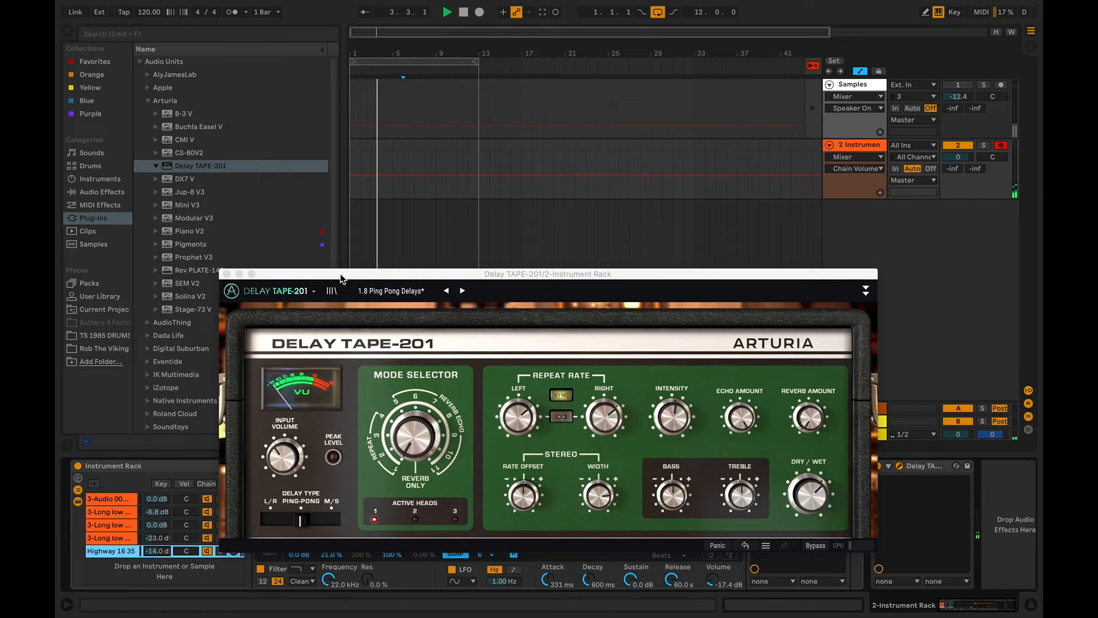
left_click_drag(342, 277, 392, 232)
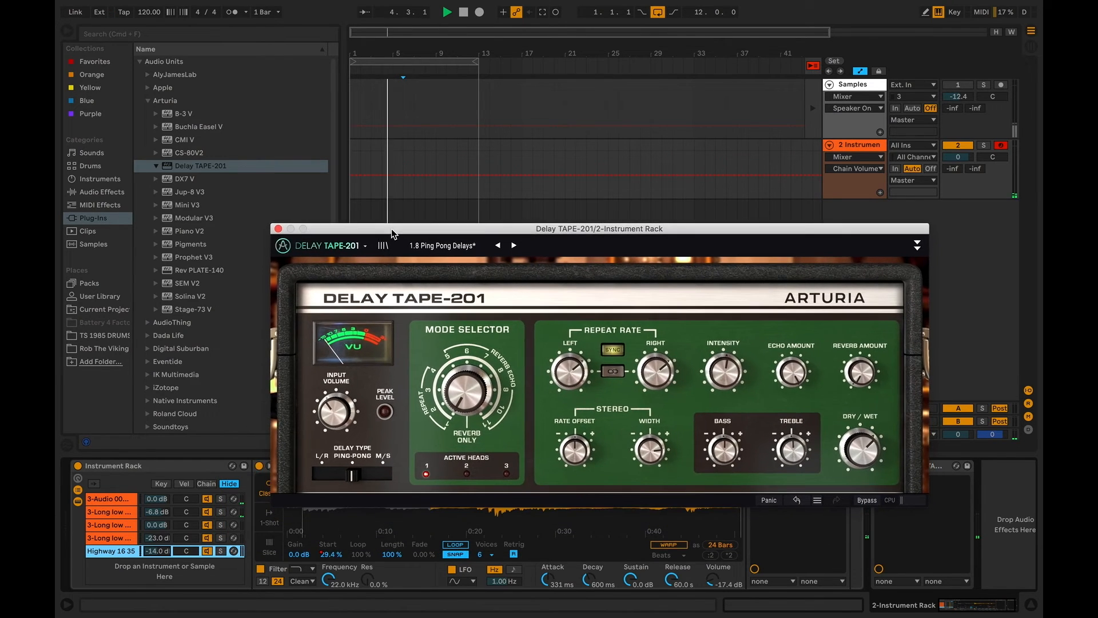
left_click(278, 228)
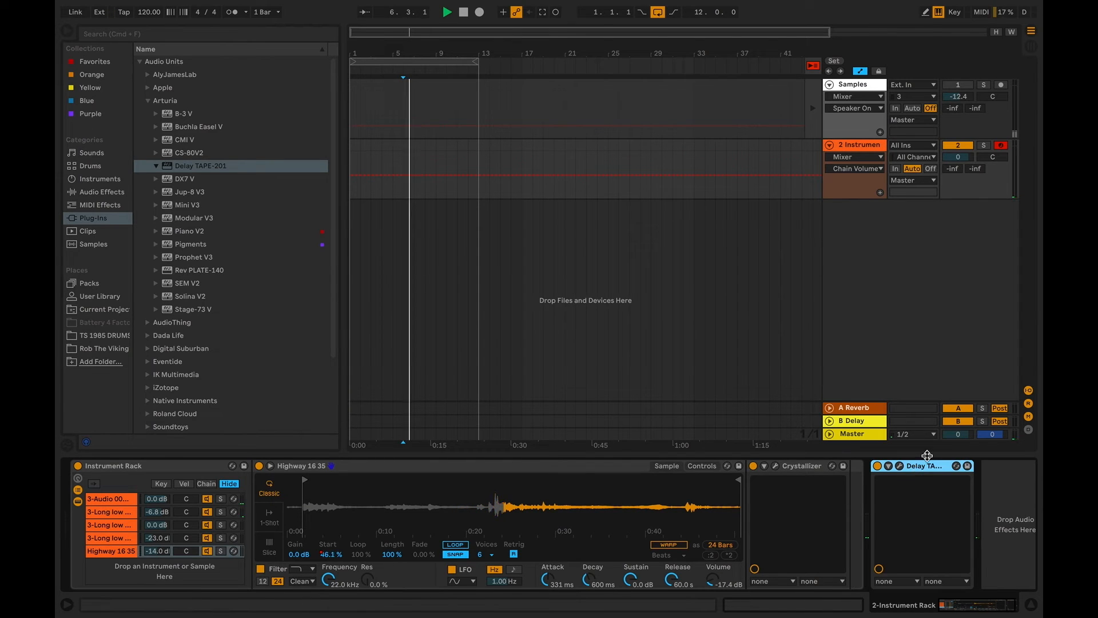
key("Delete")
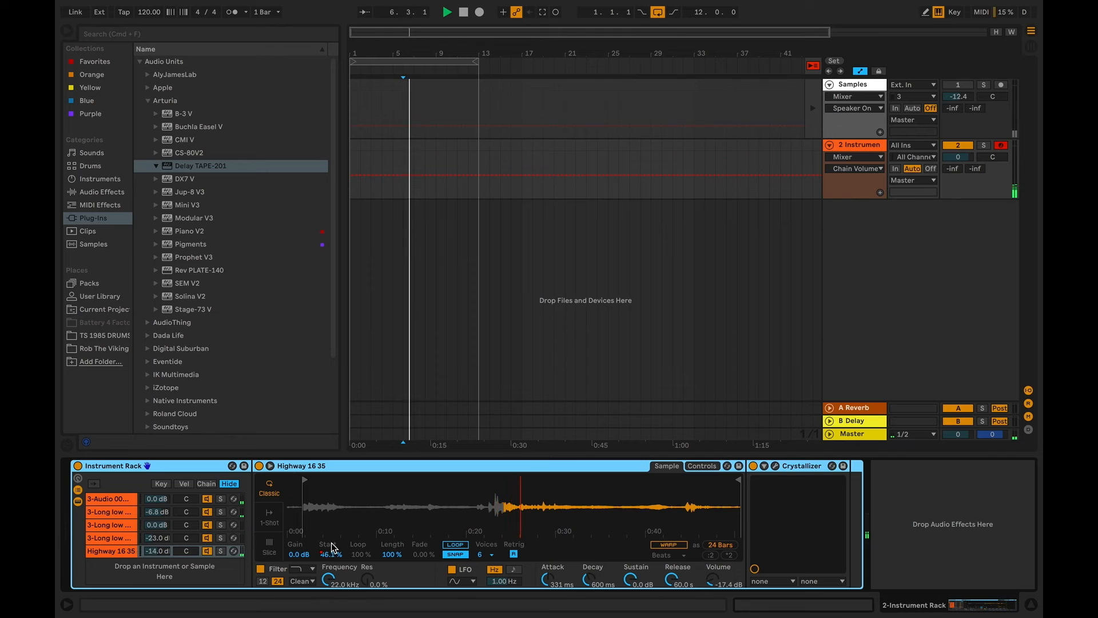
Lower the Highway 16 35 chain's rack volume to -17.4 dB
left_click_drag(159, 551, 159, 558)
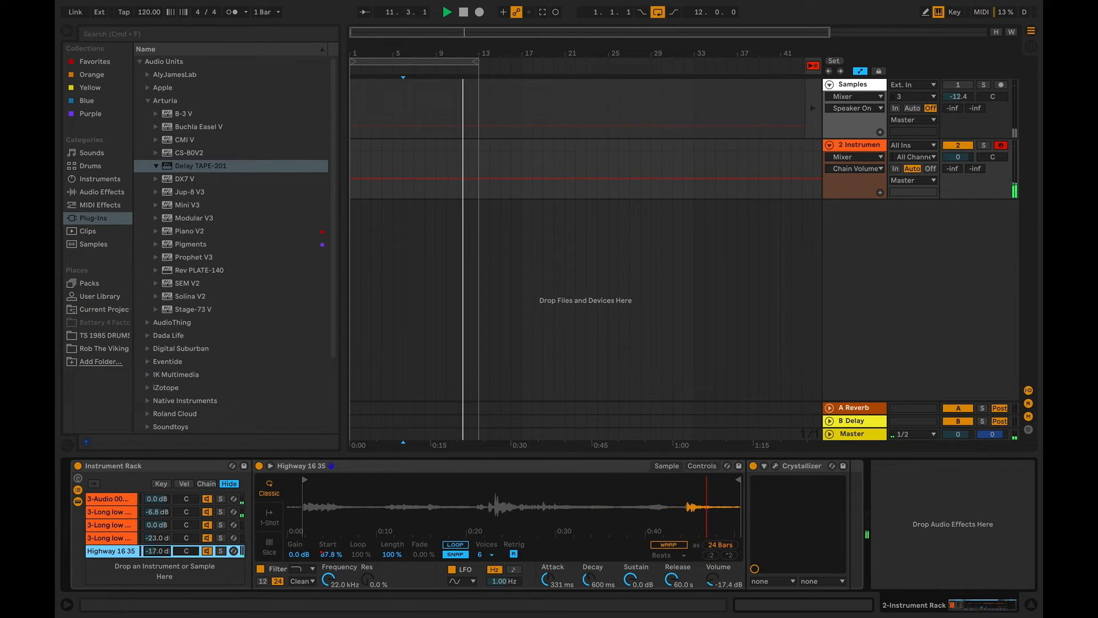
mouse_move(161, 553)
left_mouse_down()
mouse_move(160, 544)
mouse_move(174, 548)
left_mouse_up()
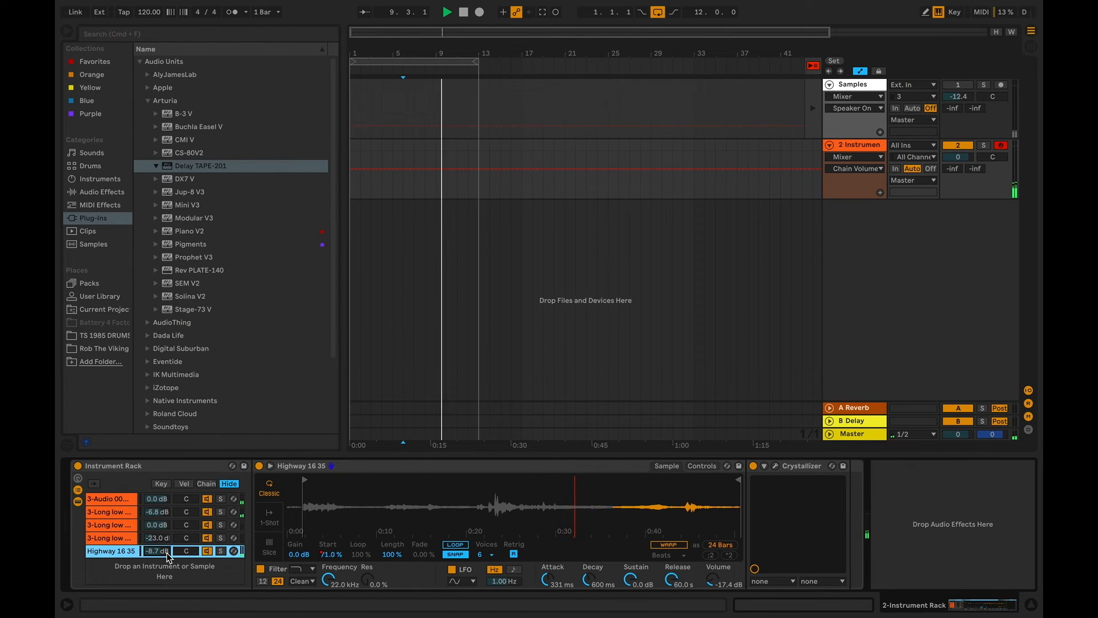
mouse_move(167, 552)
left_mouse_down()
mouse_move(167, 572)
mouse_move(157, 549)
left_mouse_up()
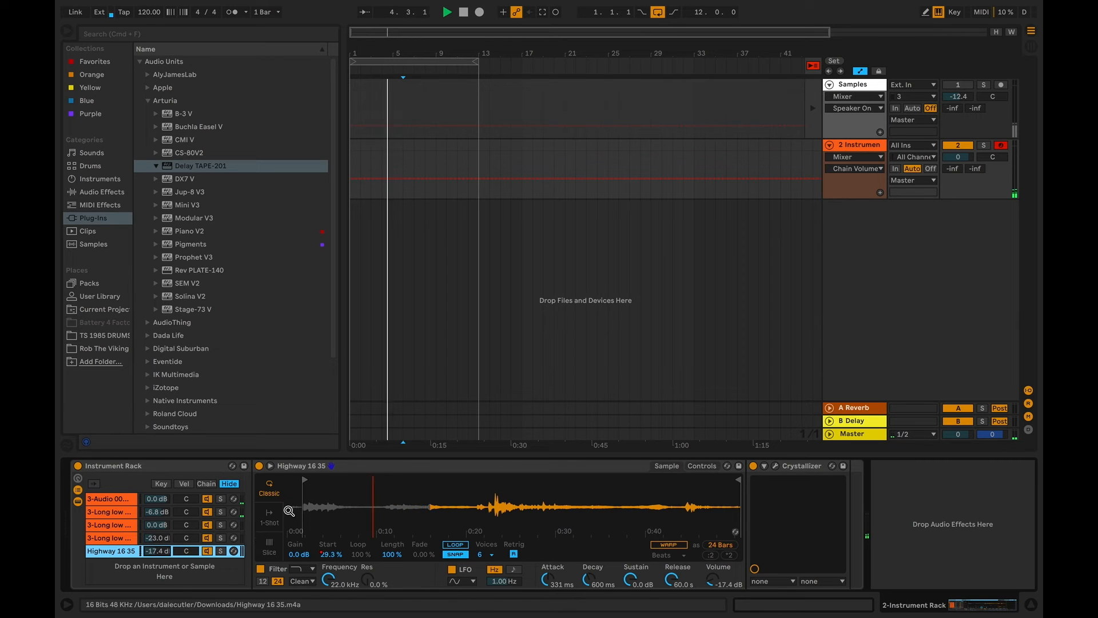
Add the ValhallaDelay effect from the Favorites collection after the Instrument Rack
left_click(589, 467)
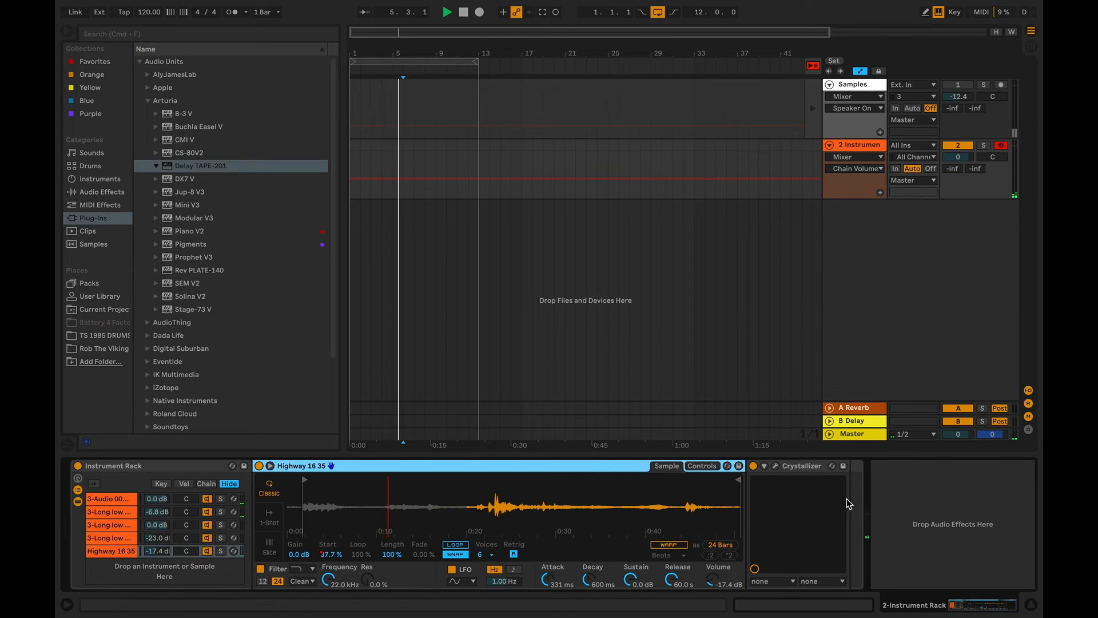
left_click(217, 471)
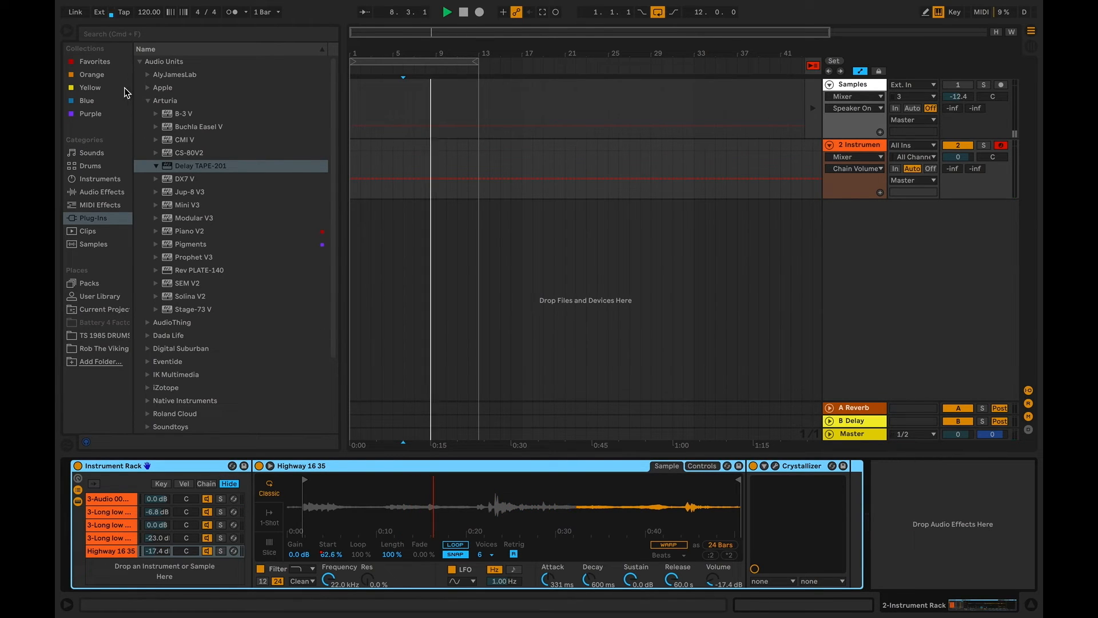
left_click(114, 63)
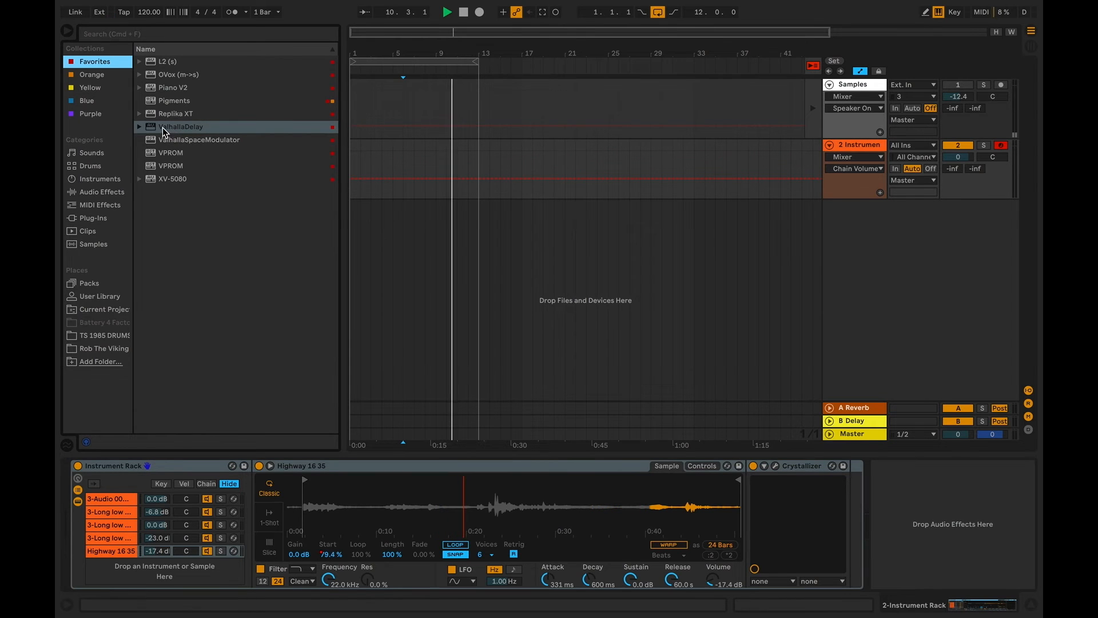
left_click_drag(163, 128, 883, 480)
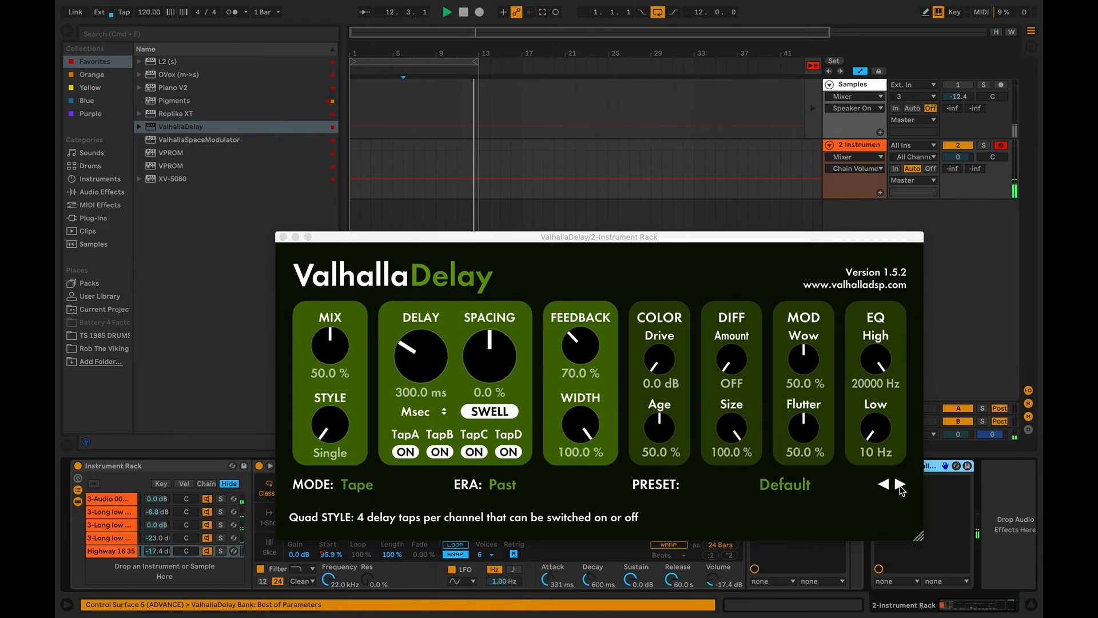
Go through ValhallaDelay's presets to BBDuck-Dirty Vocal Delay and set its Mix to 20.0%
left_click(900, 485)
left_click_drag(337, 360, 341, 417)
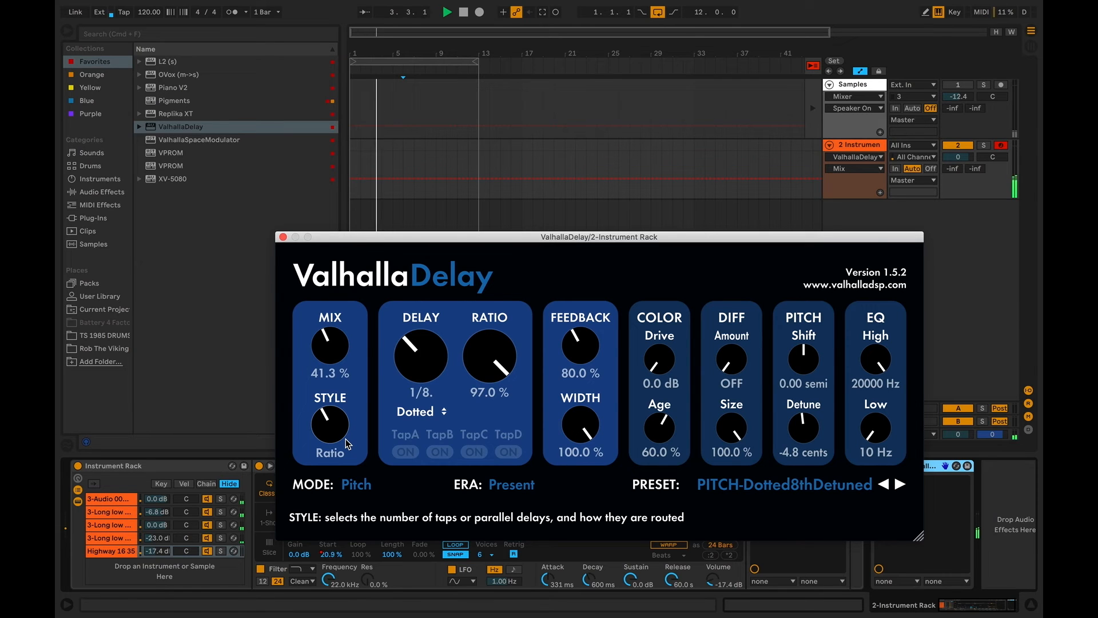
left_click(900, 486)
left_click(899, 486)
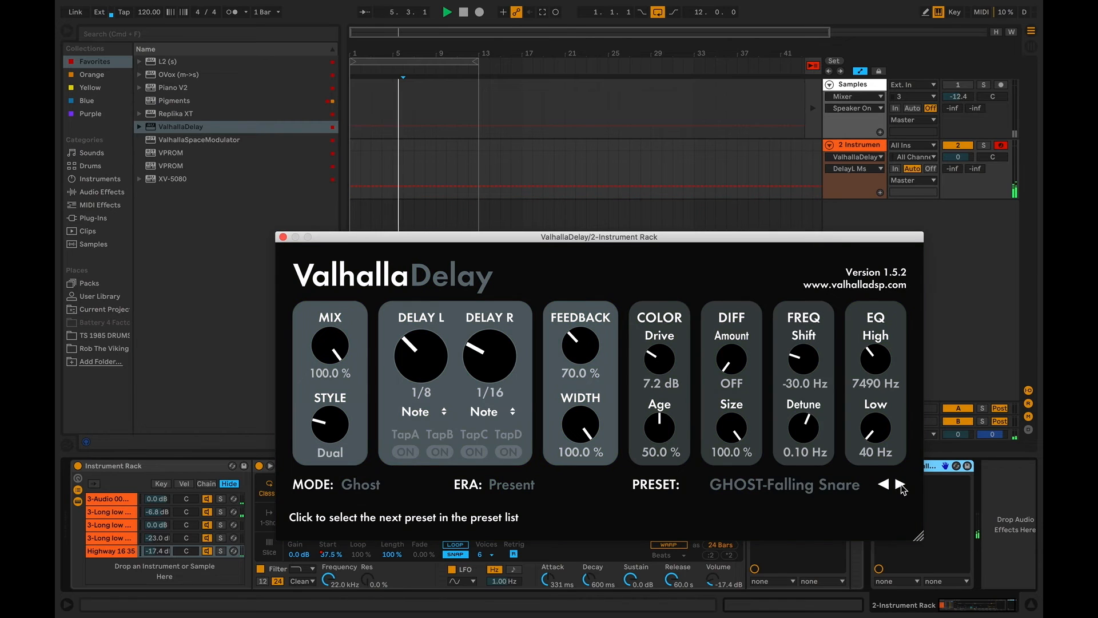
left_click(900, 486)
left_click(884, 485)
left_click_drag(332, 343, 335, 384)
left_click(900, 485)
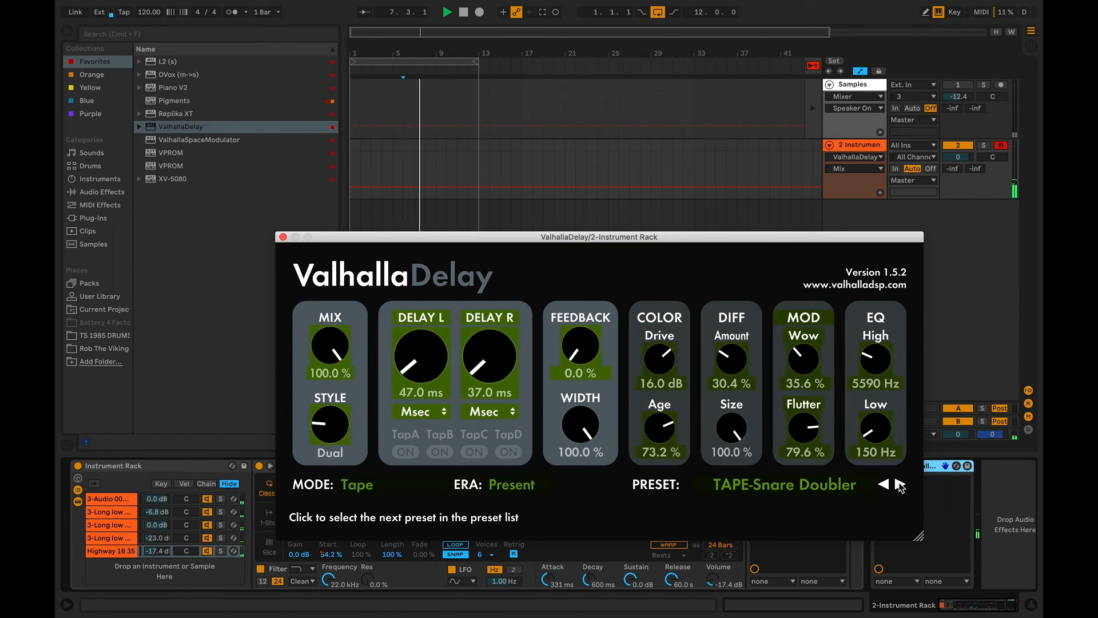
left_click(900, 485)
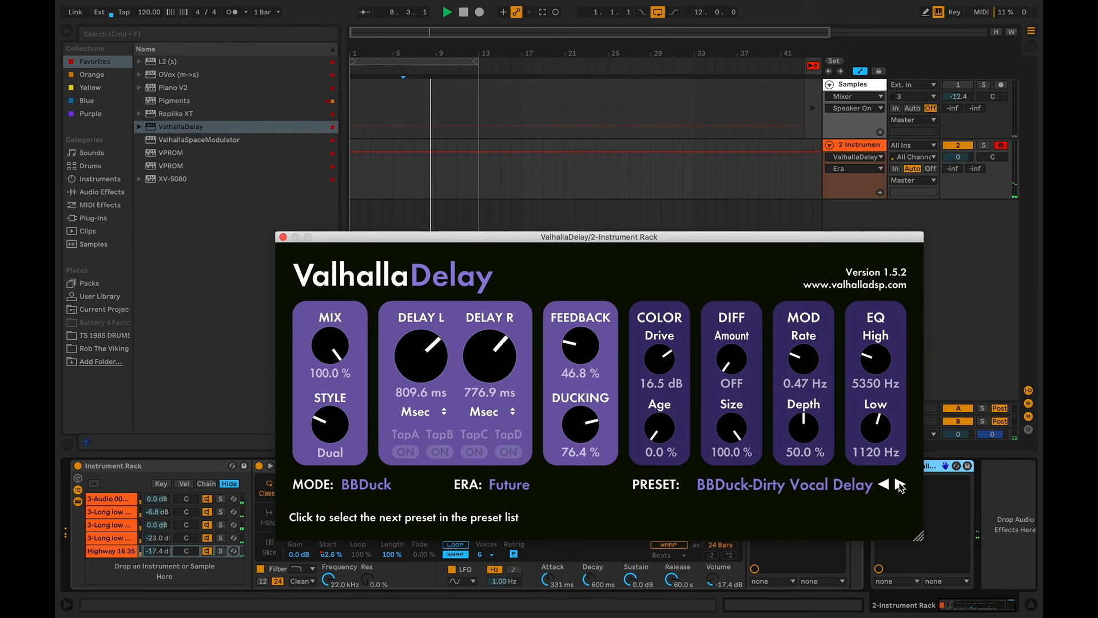
left_click_drag(330, 346, 337, 445)
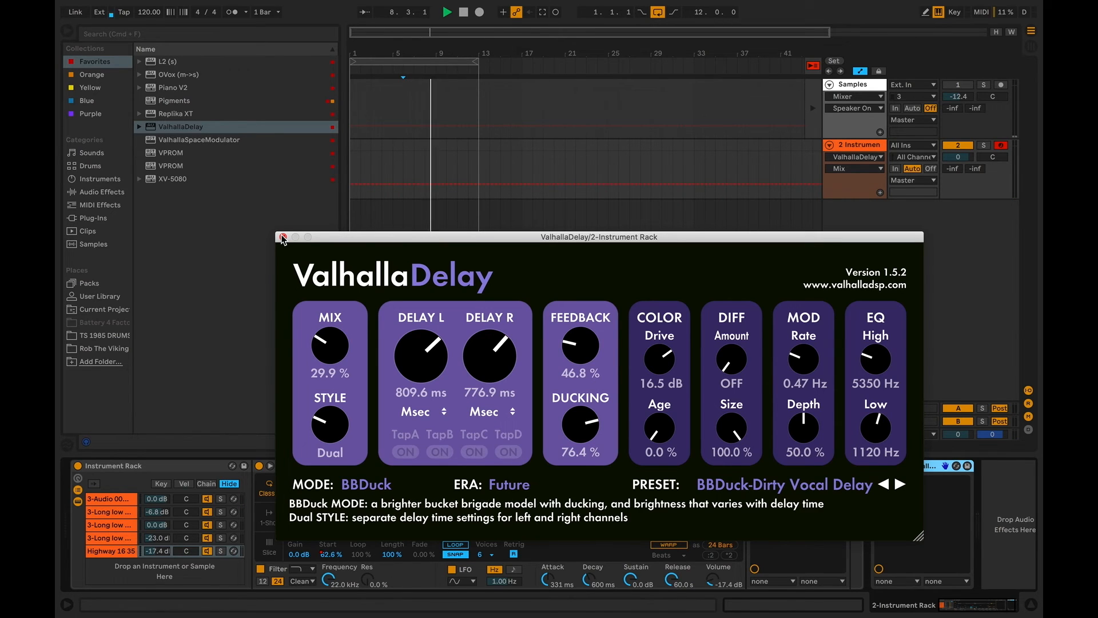
left_click_drag(327, 344, 326, 353)
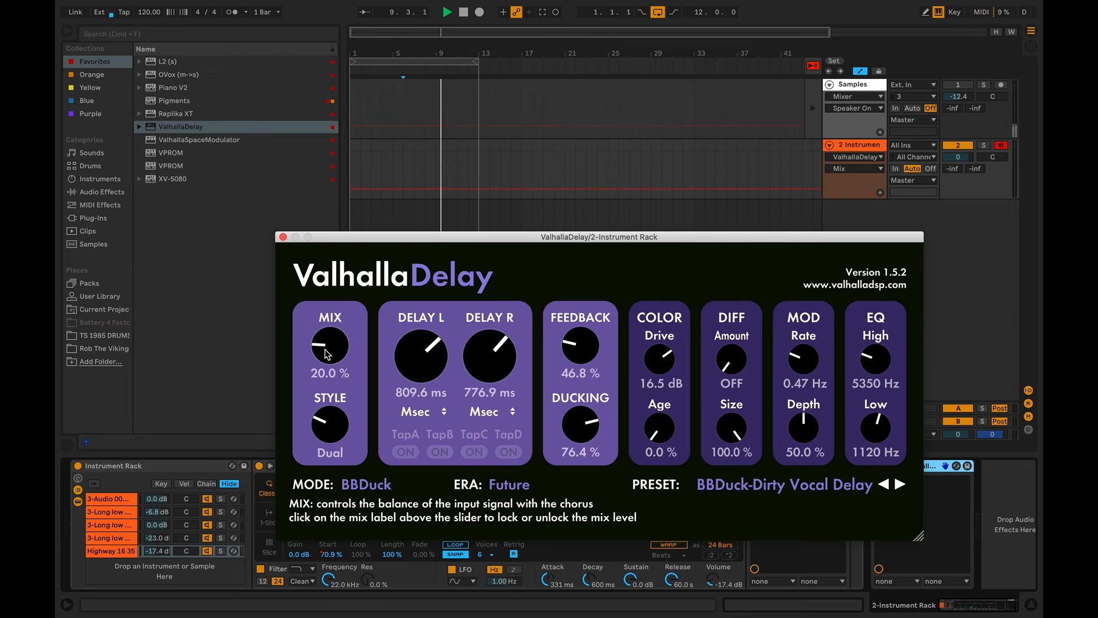
Set the Highway 16 35 chain's rack volume to -14.0 dB and delete the ValhallaDelay effect
left_click(283, 237)
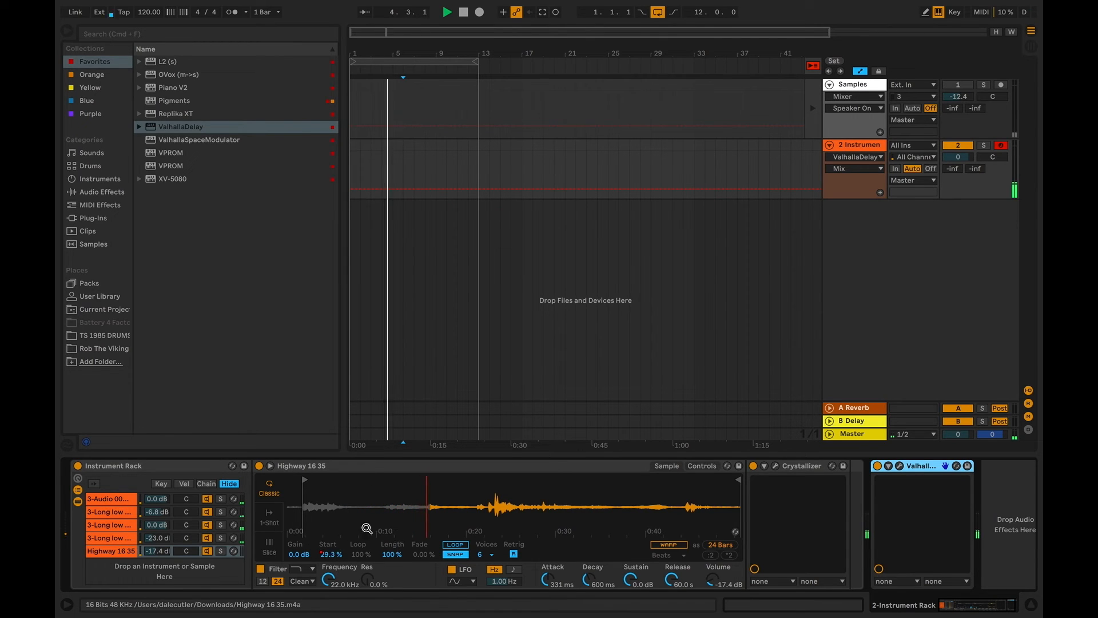
left_click_drag(159, 552, 159, 545)
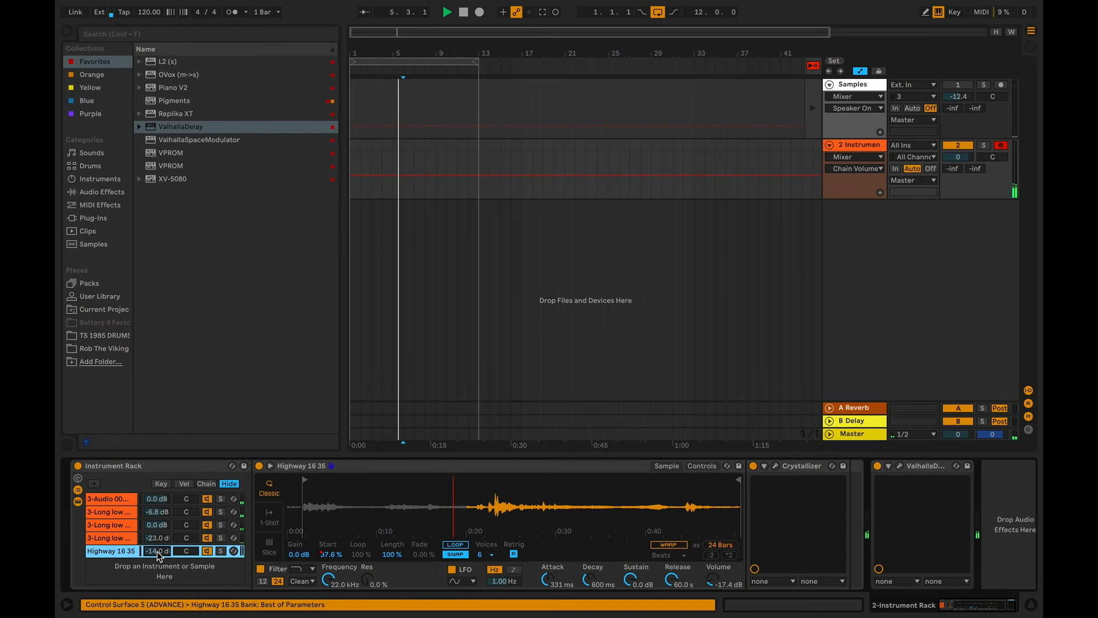
left_click(915, 466)
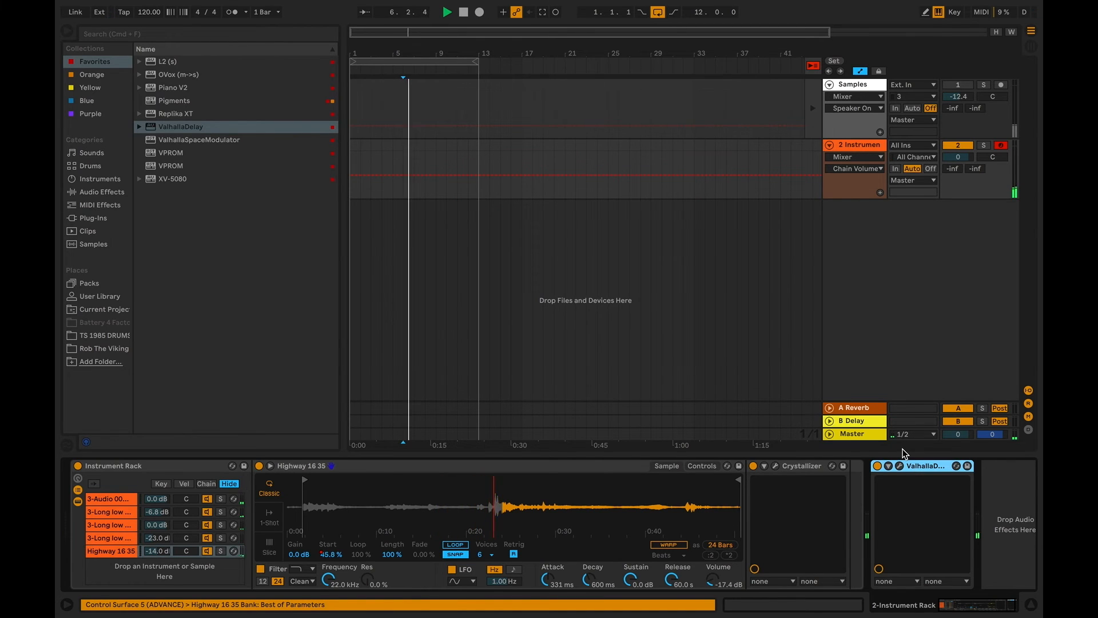
key("Delete")
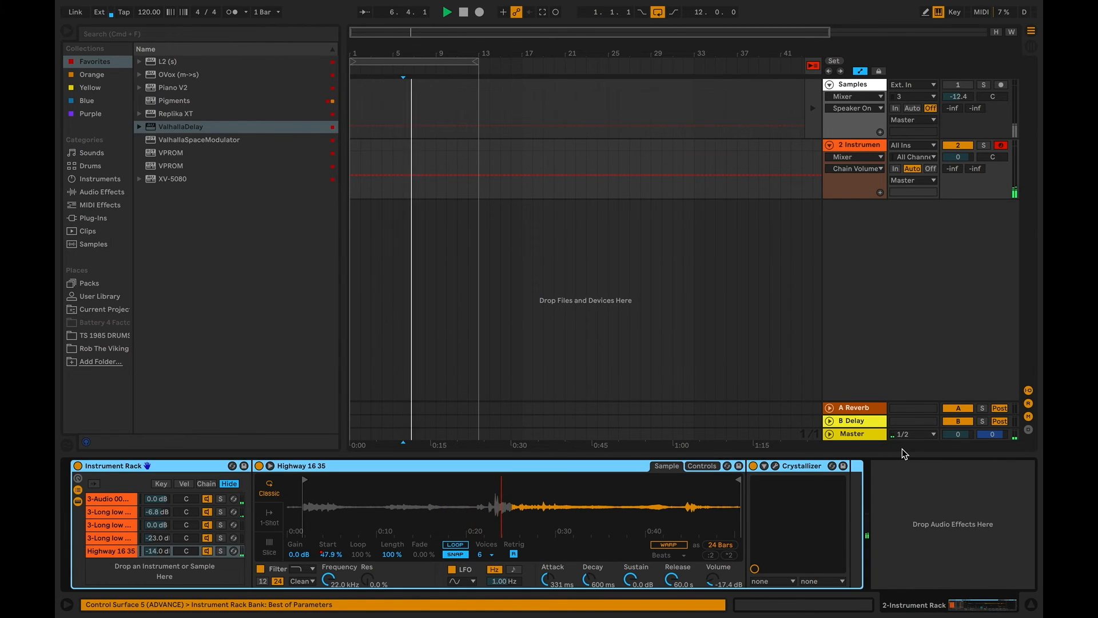
Add the Waves Abbey Road Vinyl (s) plug-in after the Instrument Rack
left_click(109, 220)
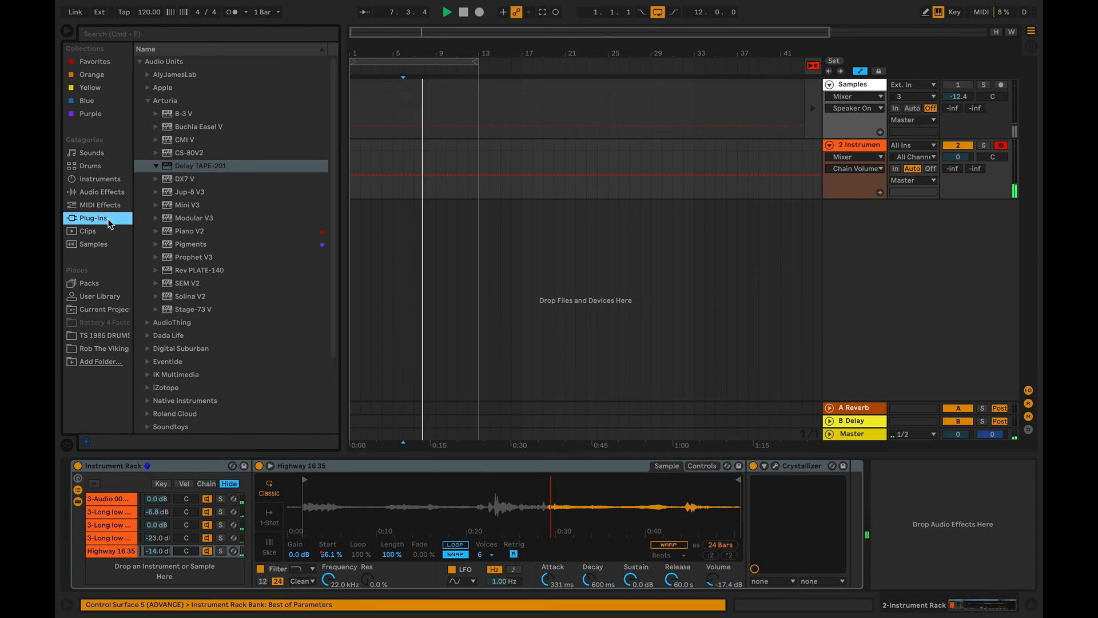
left_click(147, 102)
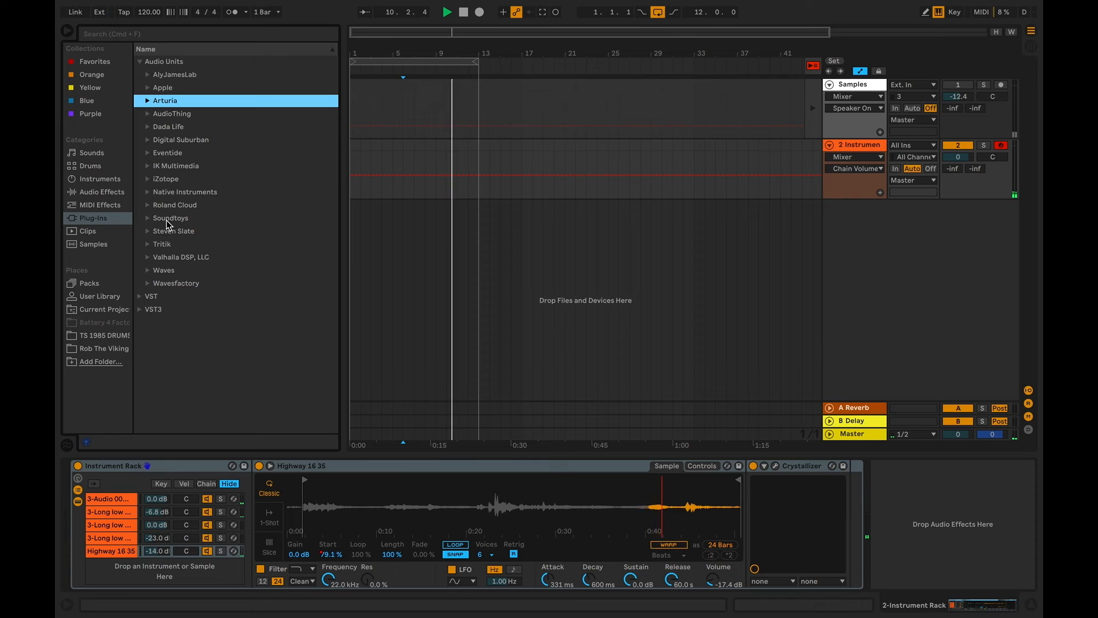
left_click(163, 270)
scroll(277, 306, "down", 2)
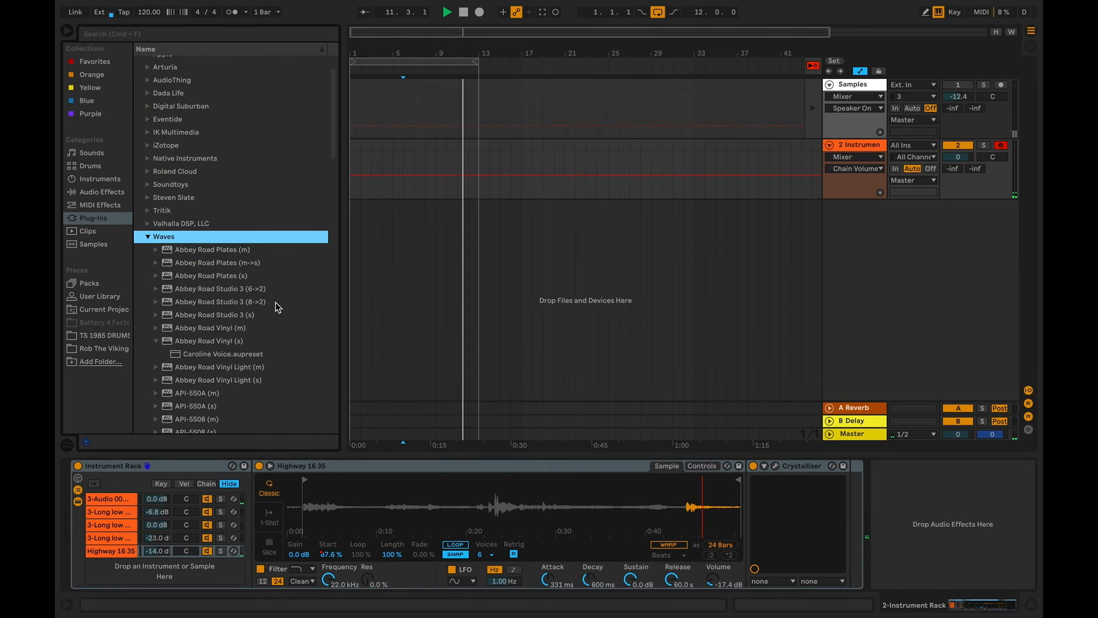
left_click_drag(251, 337, 878, 476)
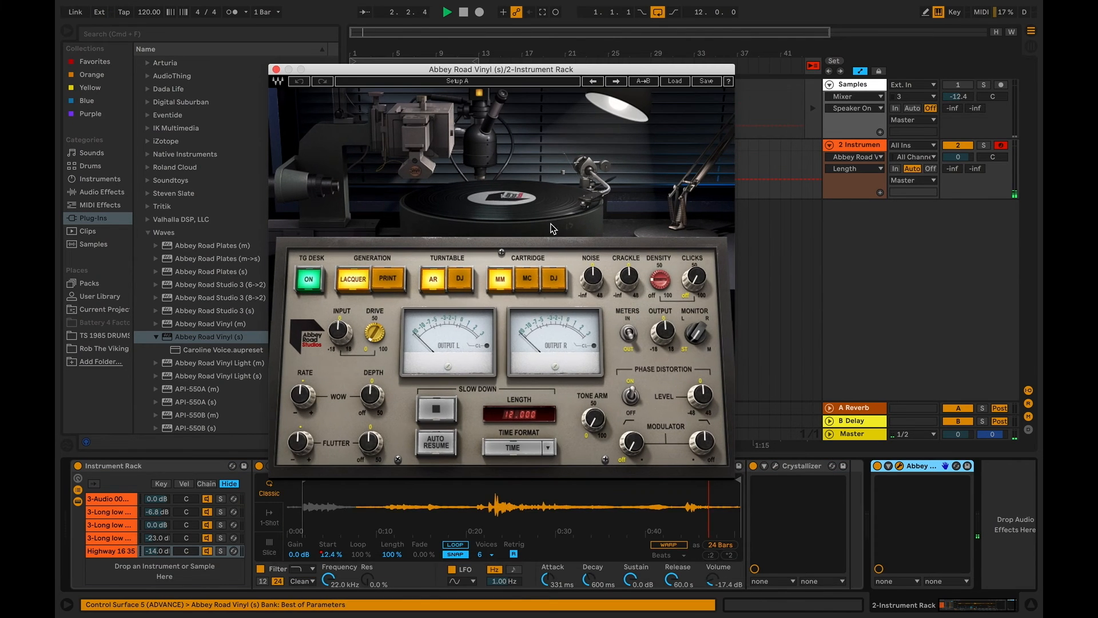
In Abbey Road Vinyl, set Generation to Print, Wow Rate to 48.8 and Flutter Rate to 44.9, and adjust the Noise, Crackle and Phase Distortion levels
left_click(388, 278)
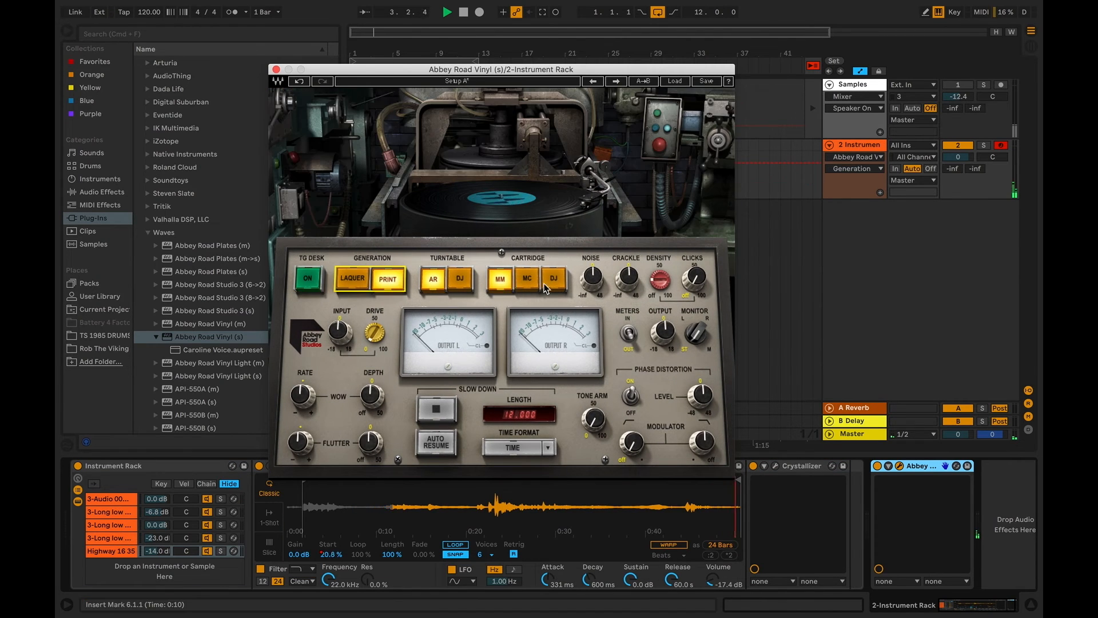
left_click_drag(590, 280, 624, 281)
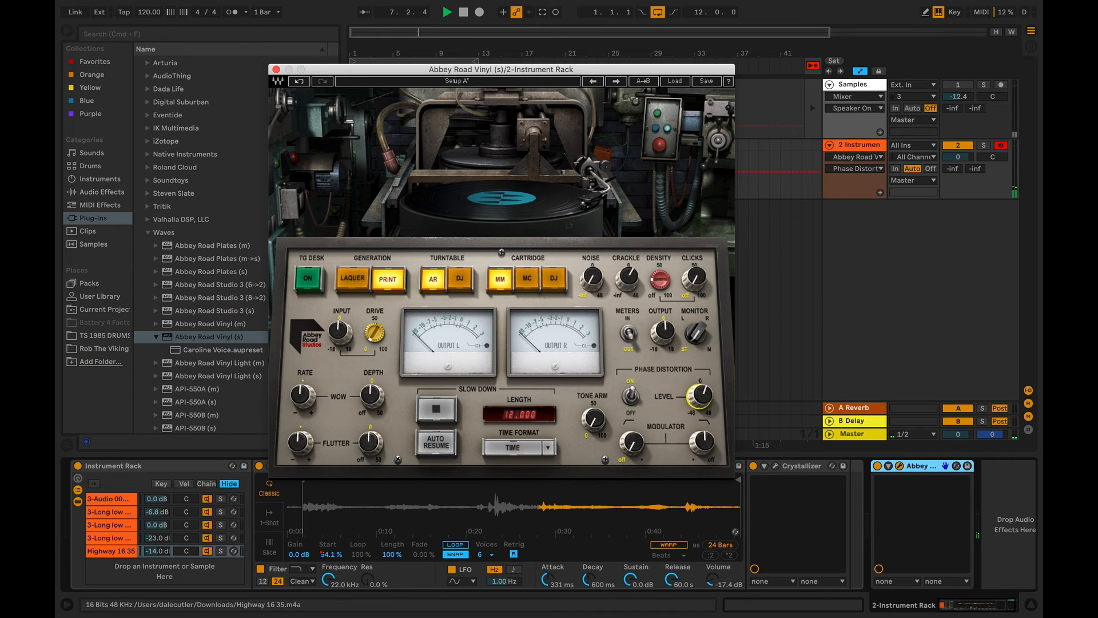
left_click(583, 433)
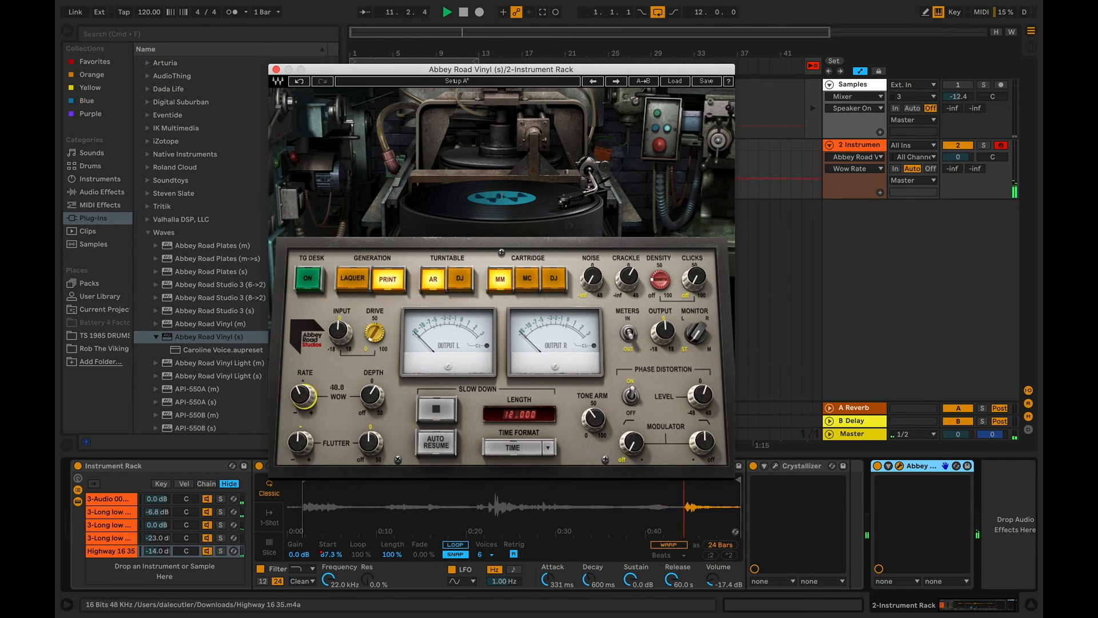
left_click(373, 450)
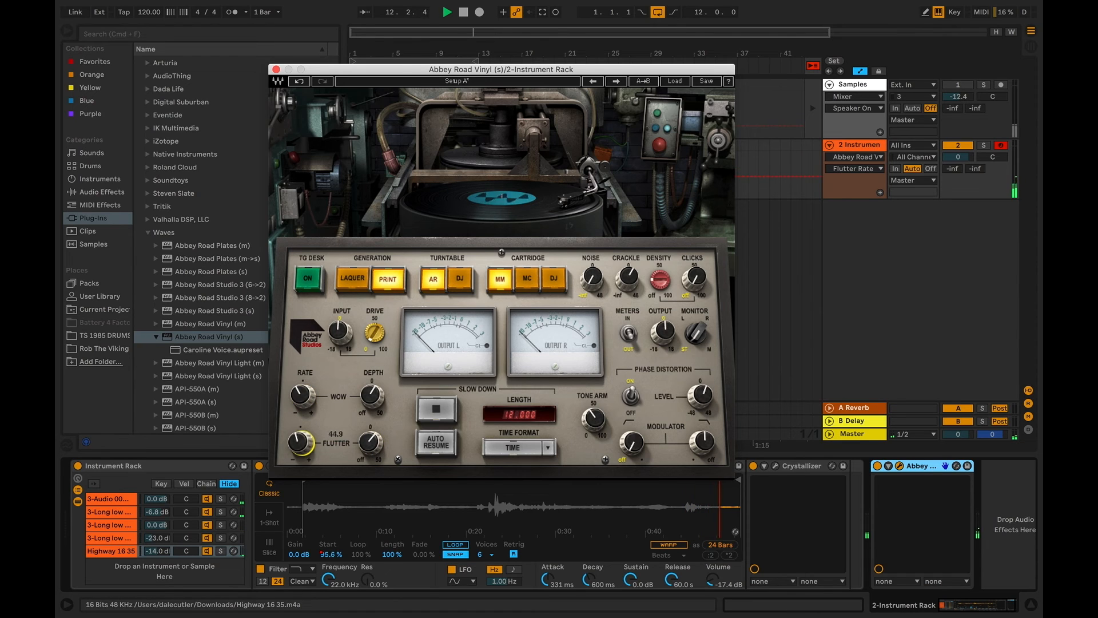
left_click_drag(371, 449, 369, 451)
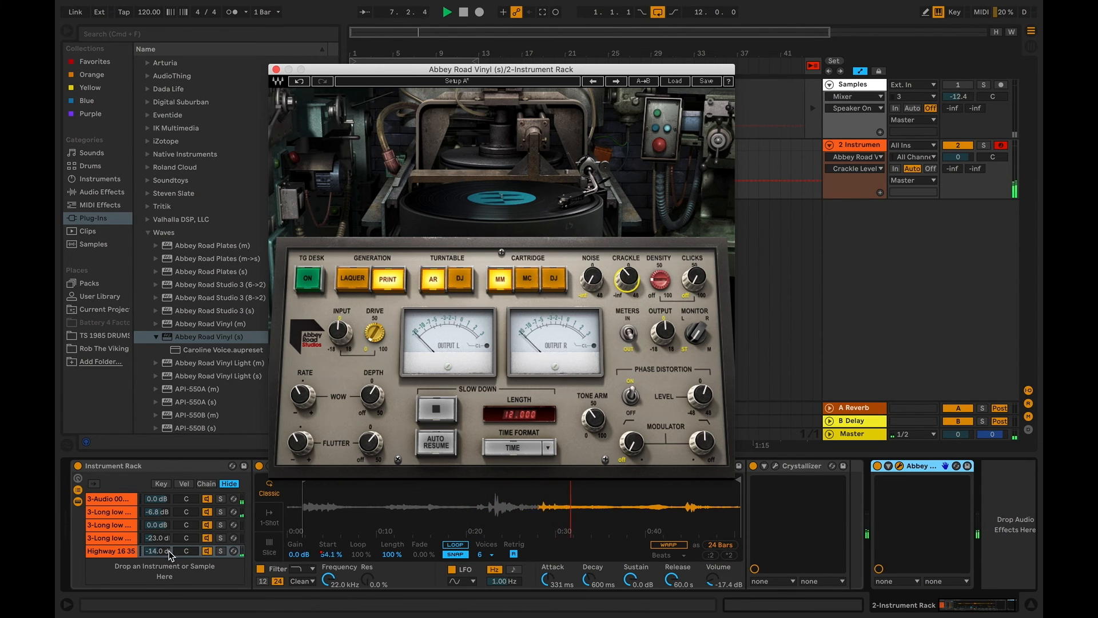
Readjust Abbey Road Vinyl's Wow and bring the Highway 16 35 chain's rack volume down to -22.6 dB
left_click_drag(167, 551, 166, 559)
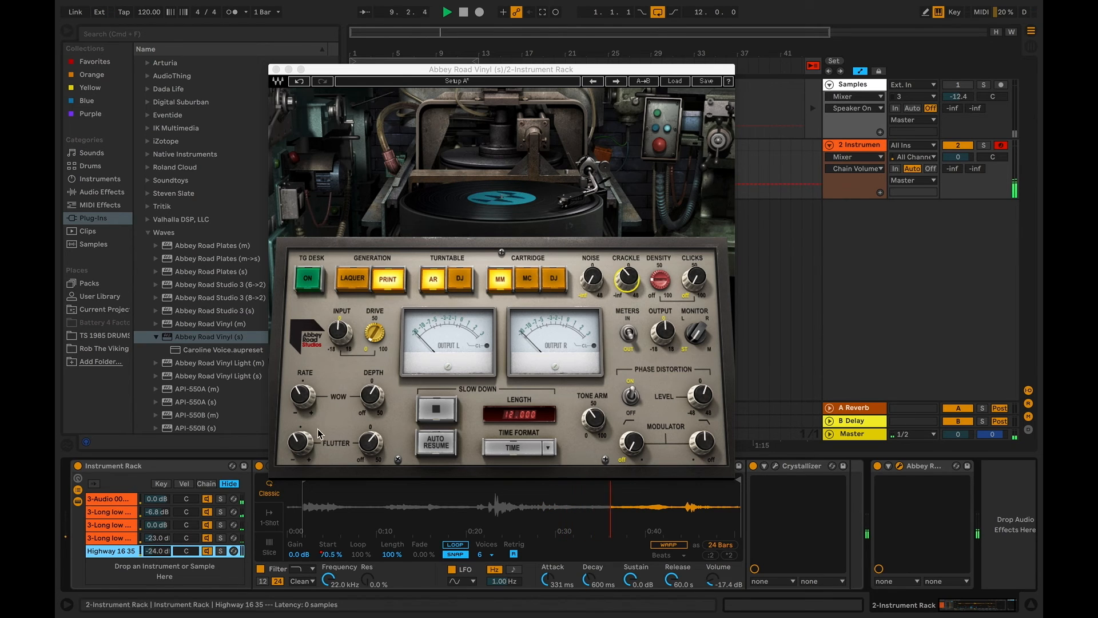
left_click(371, 395)
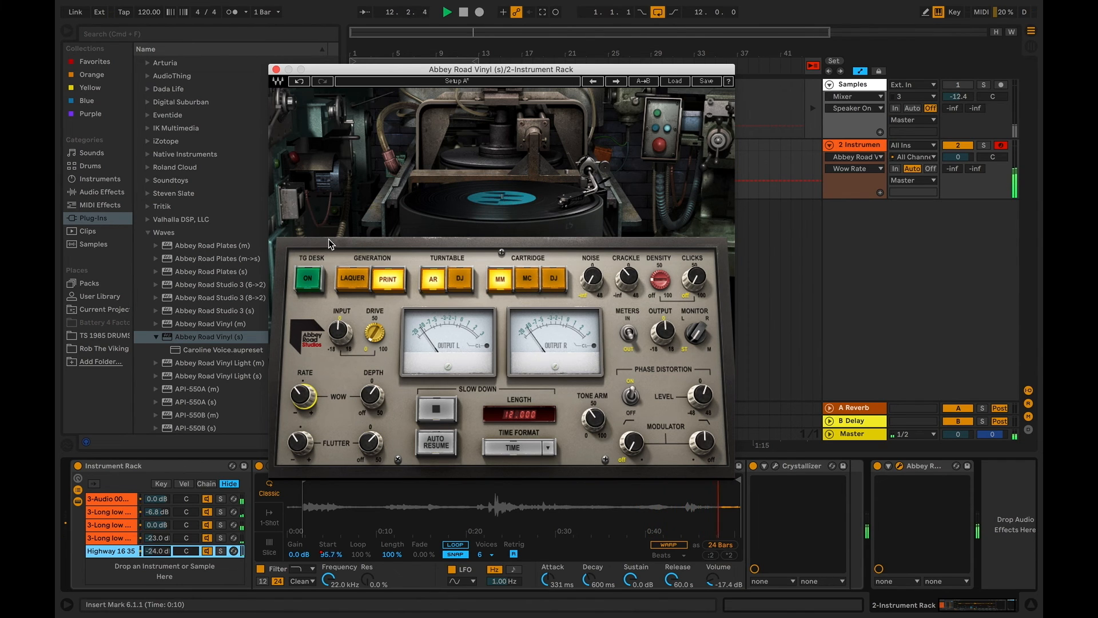
left_click(277, 71)
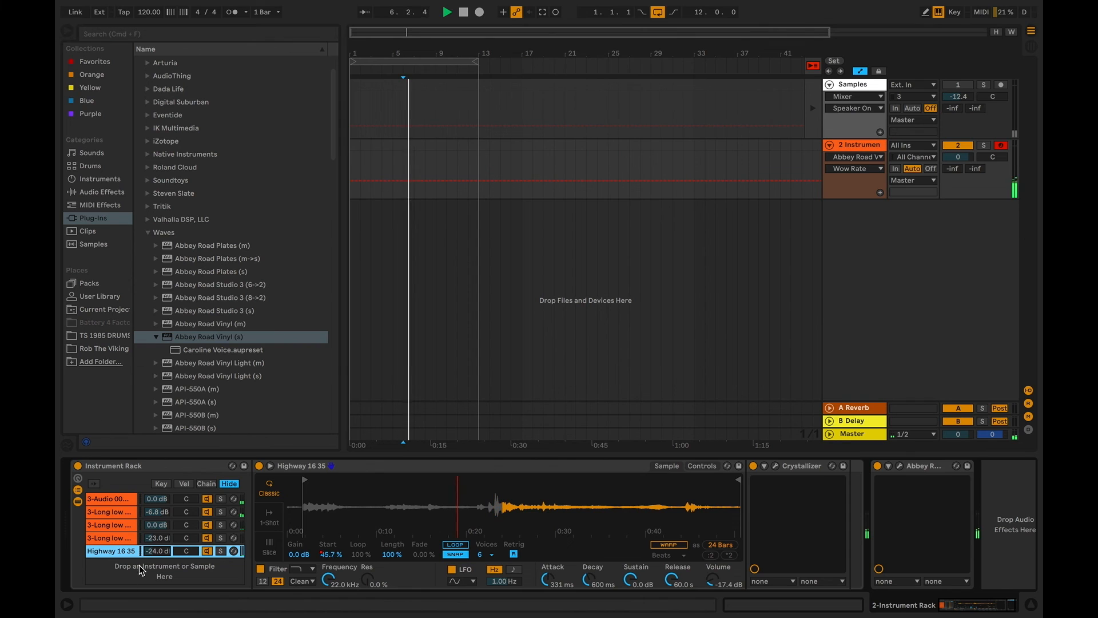
left_click_drag(155, 551, 169, 551)
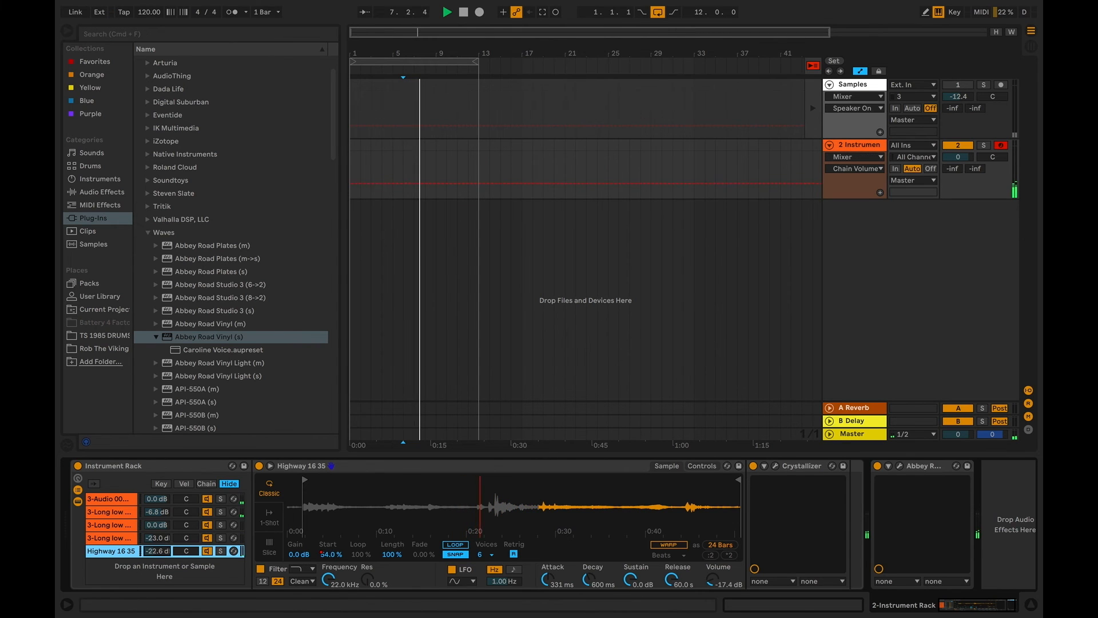
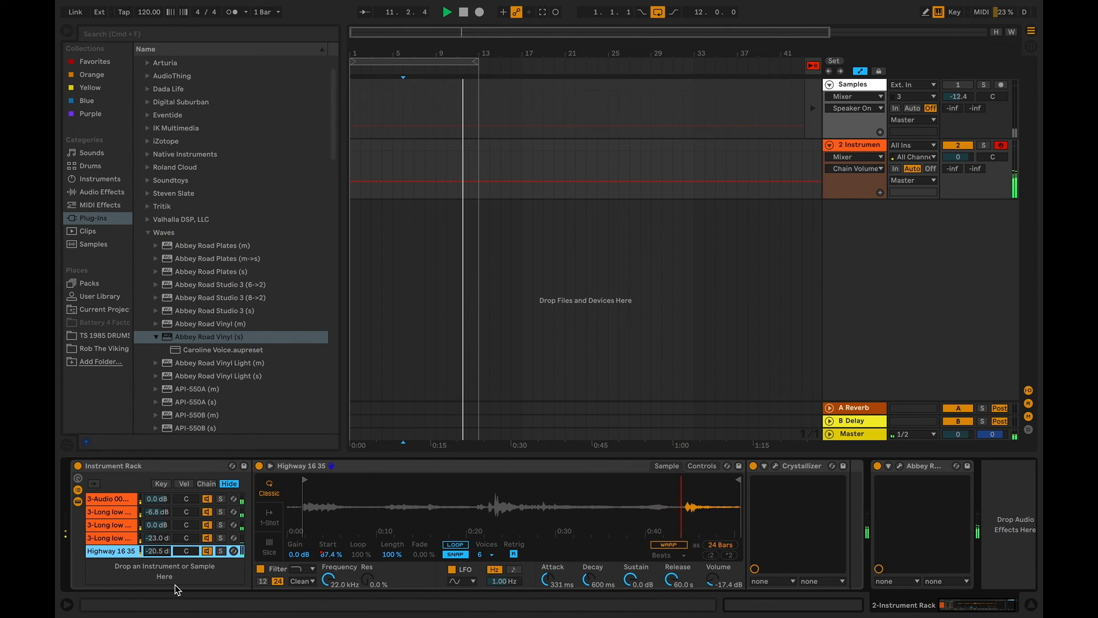
Replace the Abbey Road Vinyl effect after the Instrument Rack with the Waves J37 (s) plug-in
left_click(919, 467)
key("Delete")
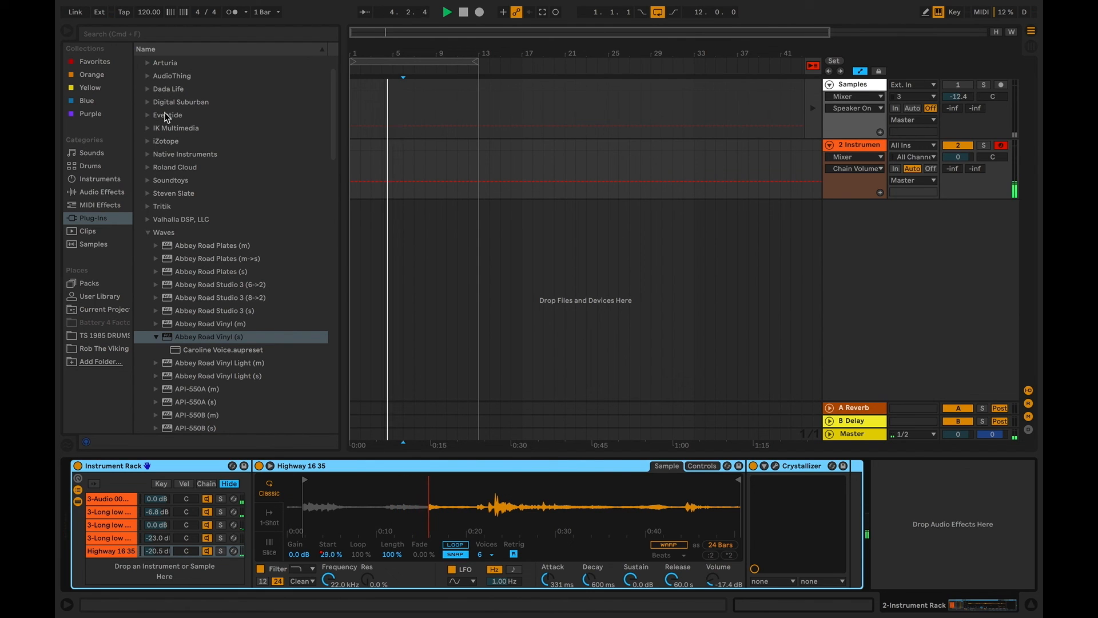
left_click(149, 233)
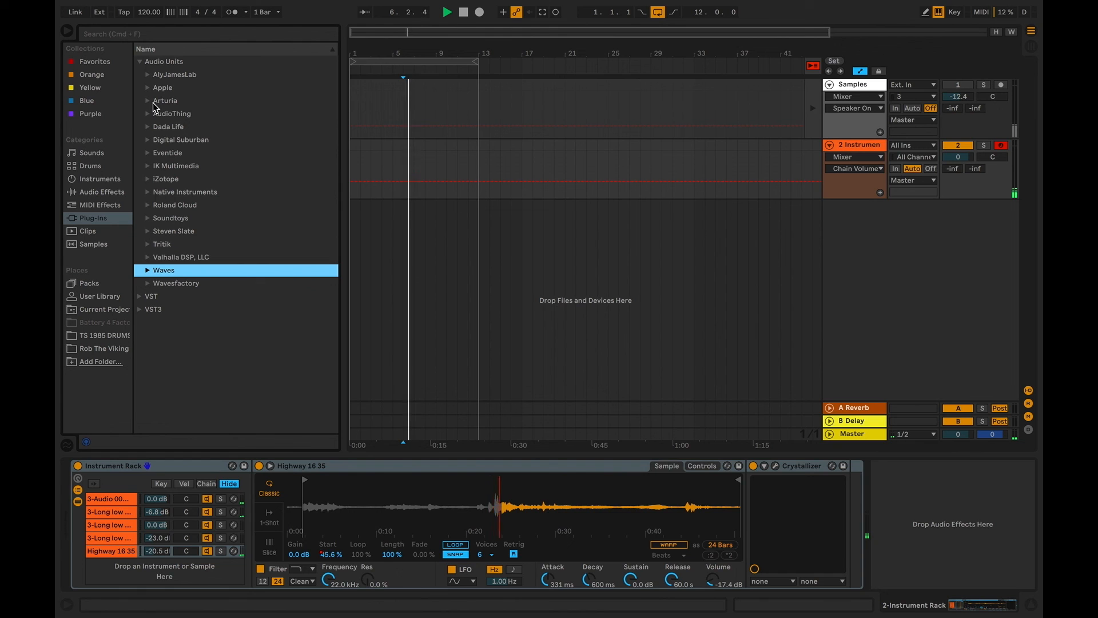
left_click(147, 275)
scroll(223, 315, "down", 10)
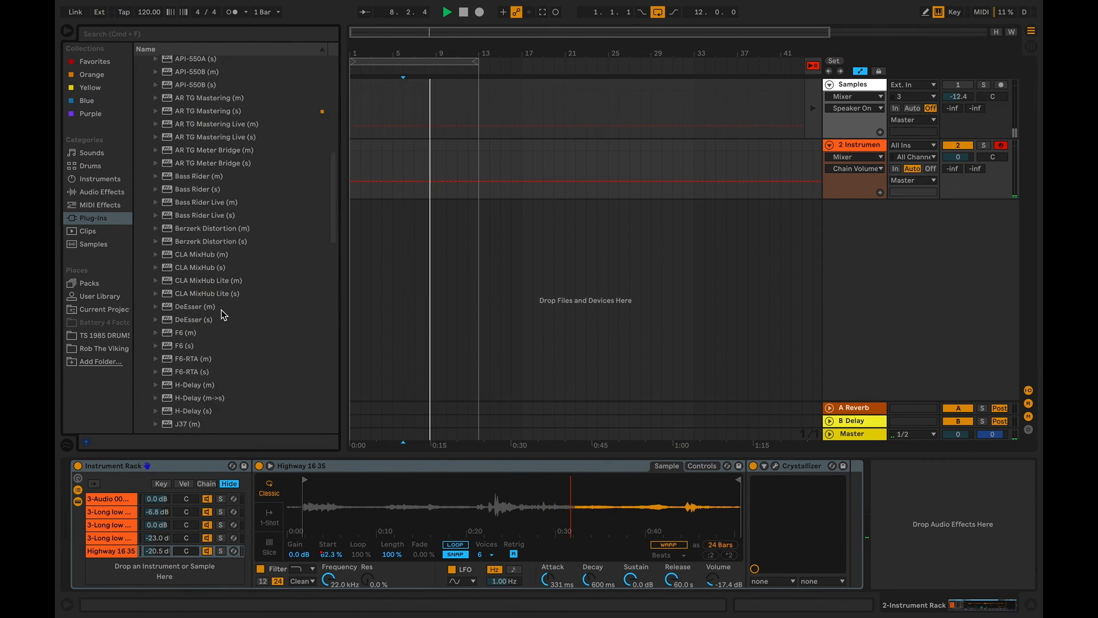
scroll(223, 314, "down", 6)
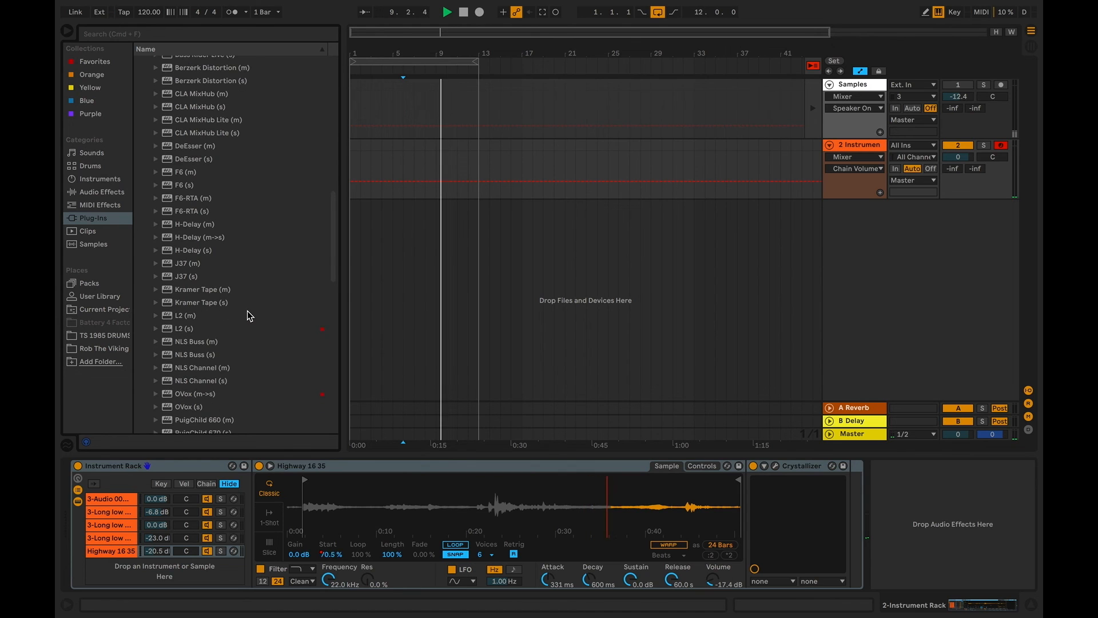
scroll(248, 317, "down", 2)
scroll(245, 329, "up", 4)
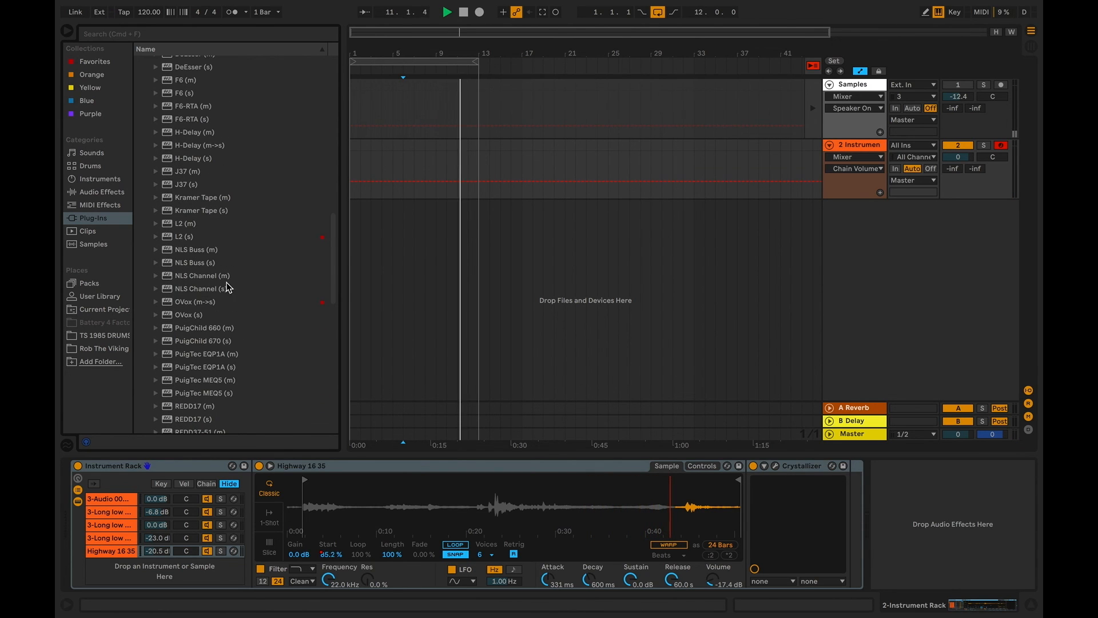
double_click(211, 183)
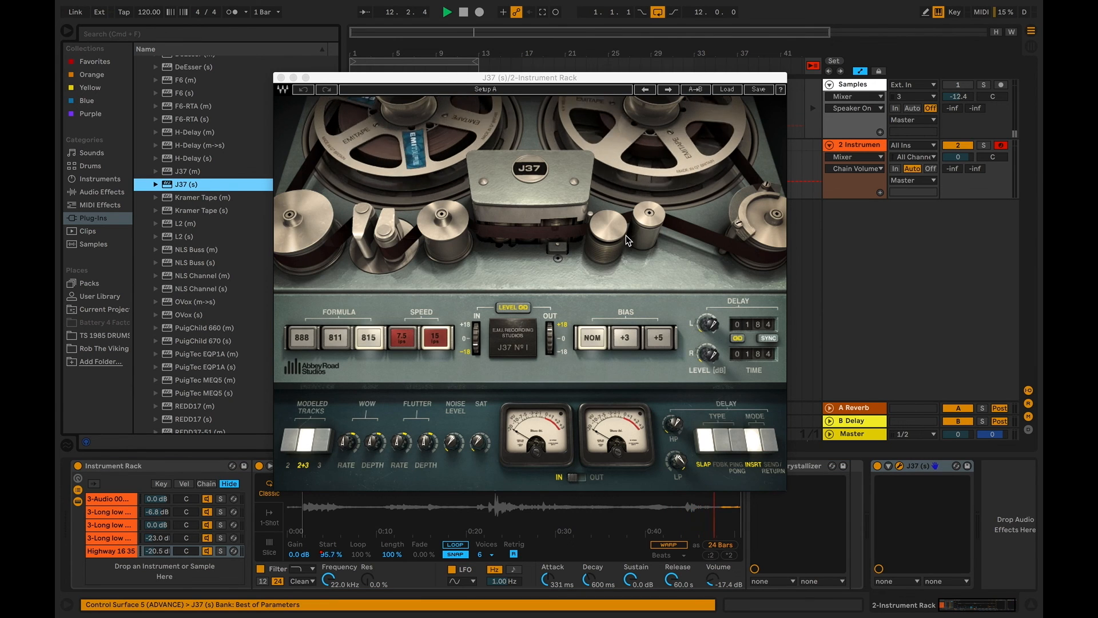
Step through the J37 factory presets, load Old Tape Delay (Stereo), and dismiss the low battery notification
left_click(667, 89)
left_click(667, 89)
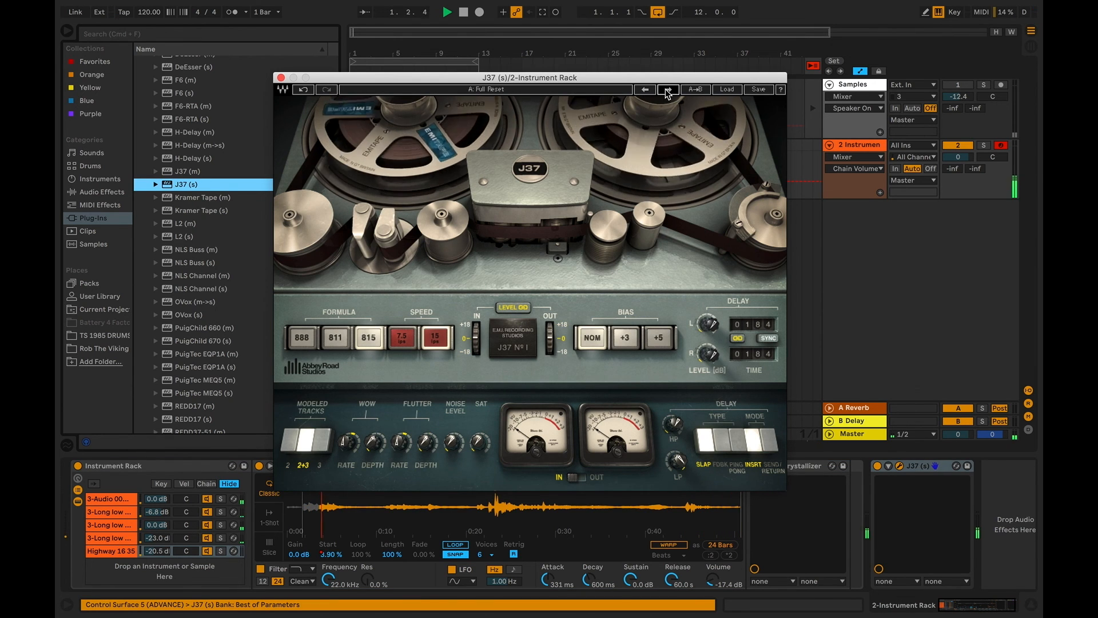
left_click(668, 90)
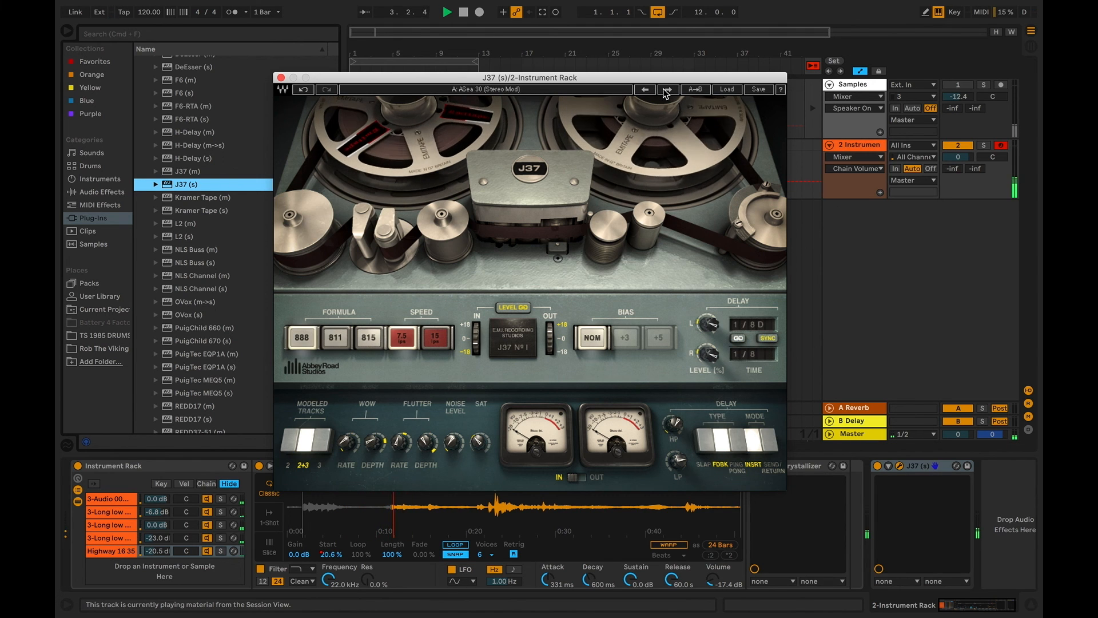
left_click(667, 90)
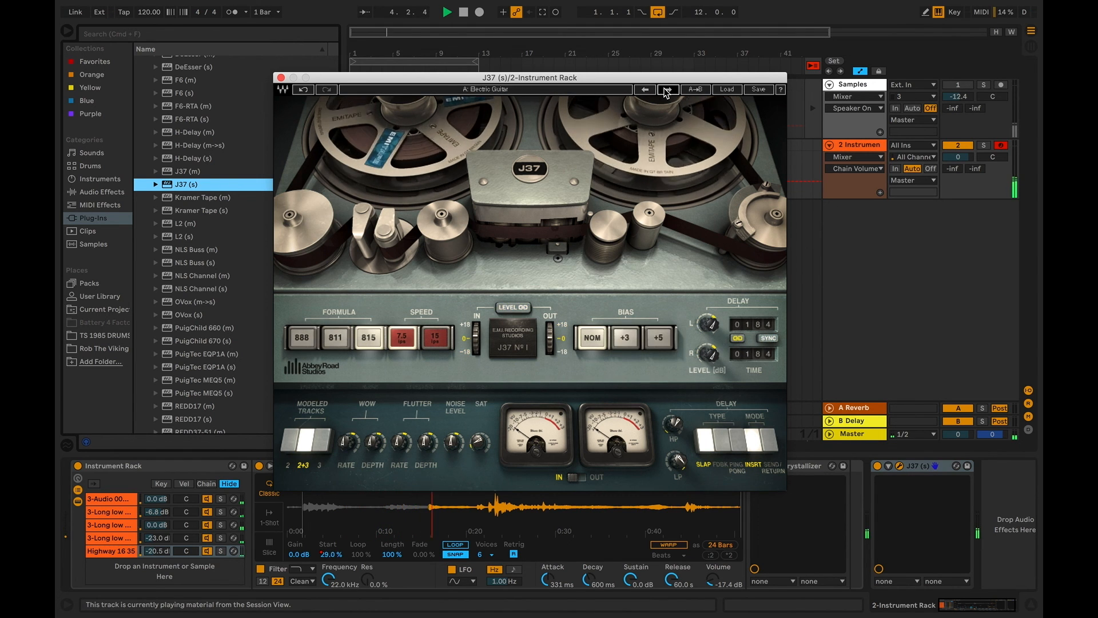
left_click(667, 90)
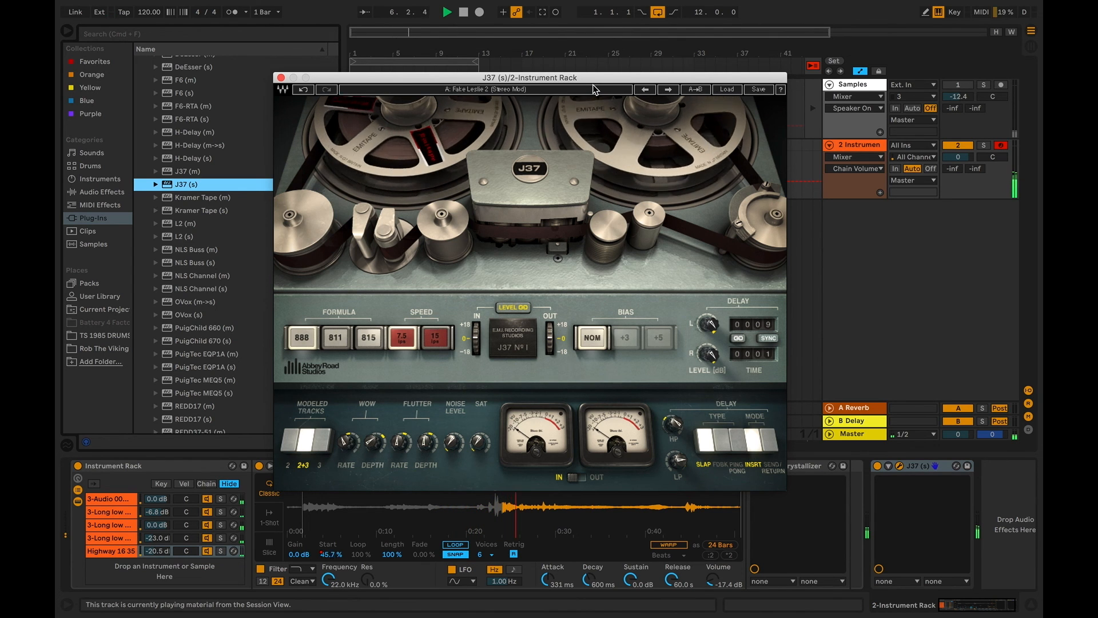
left_click(668, 90)
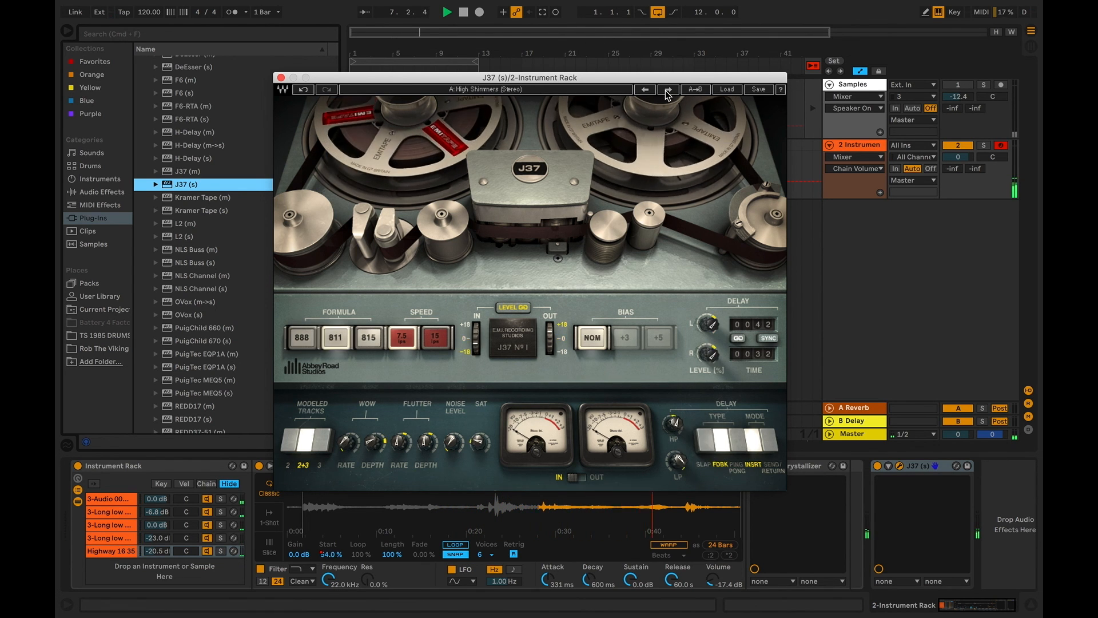
left_click(668, 90)
left_click(668, 90)
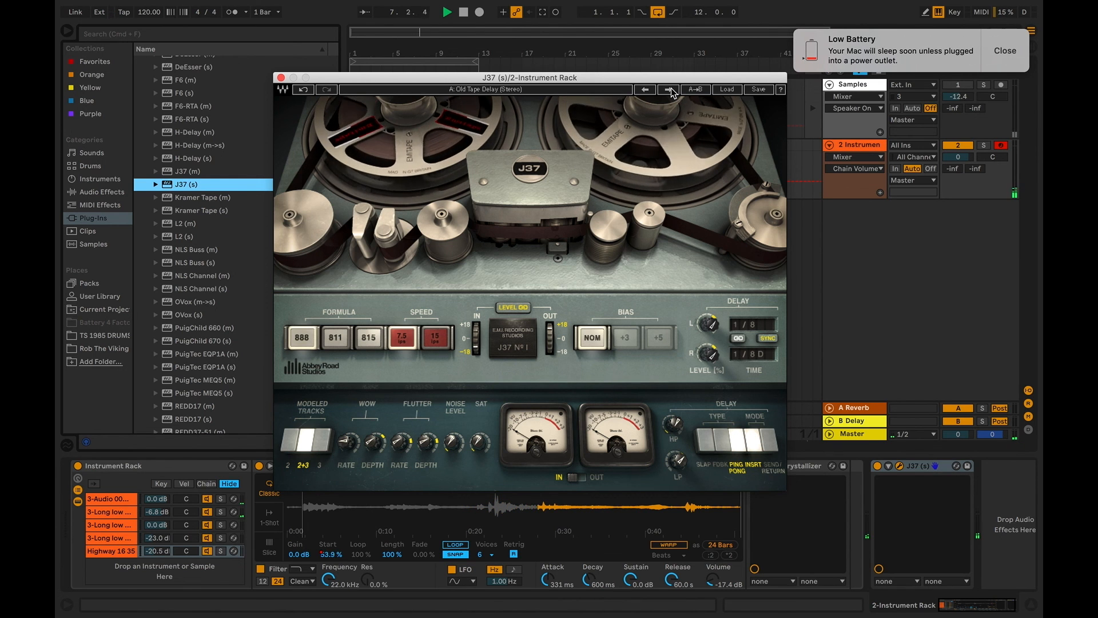
left_click(1001, 51)
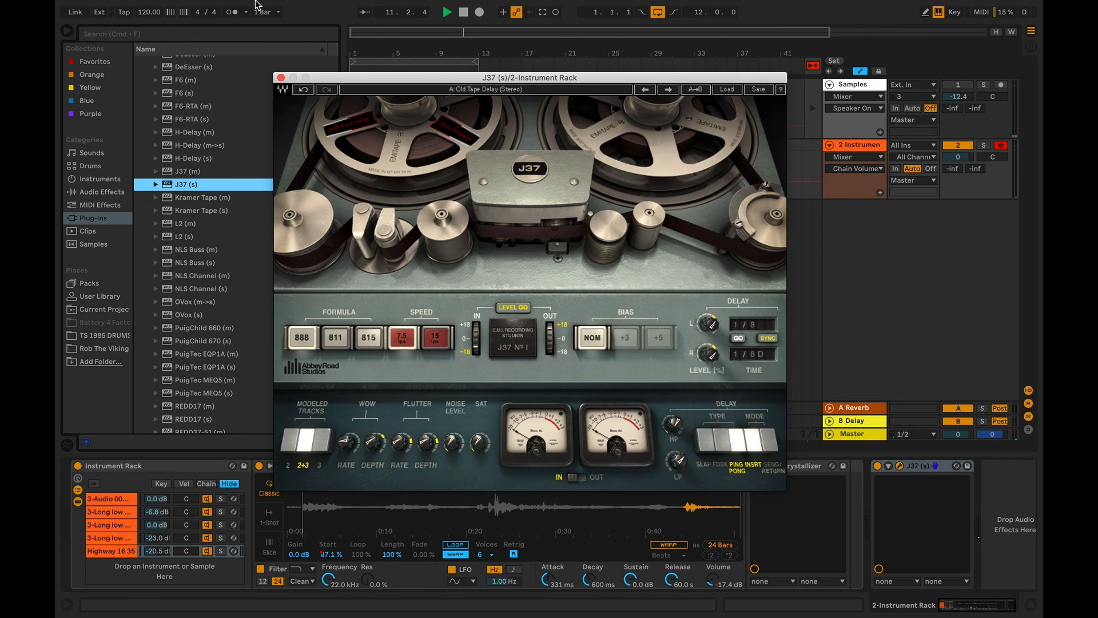
mouse_move(382, 4)
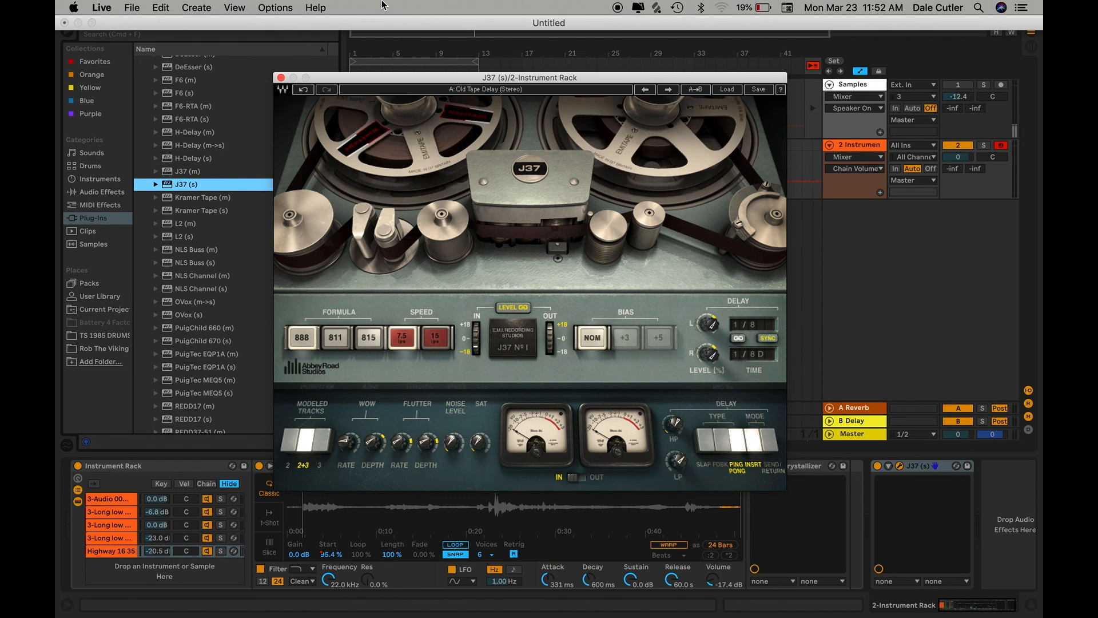